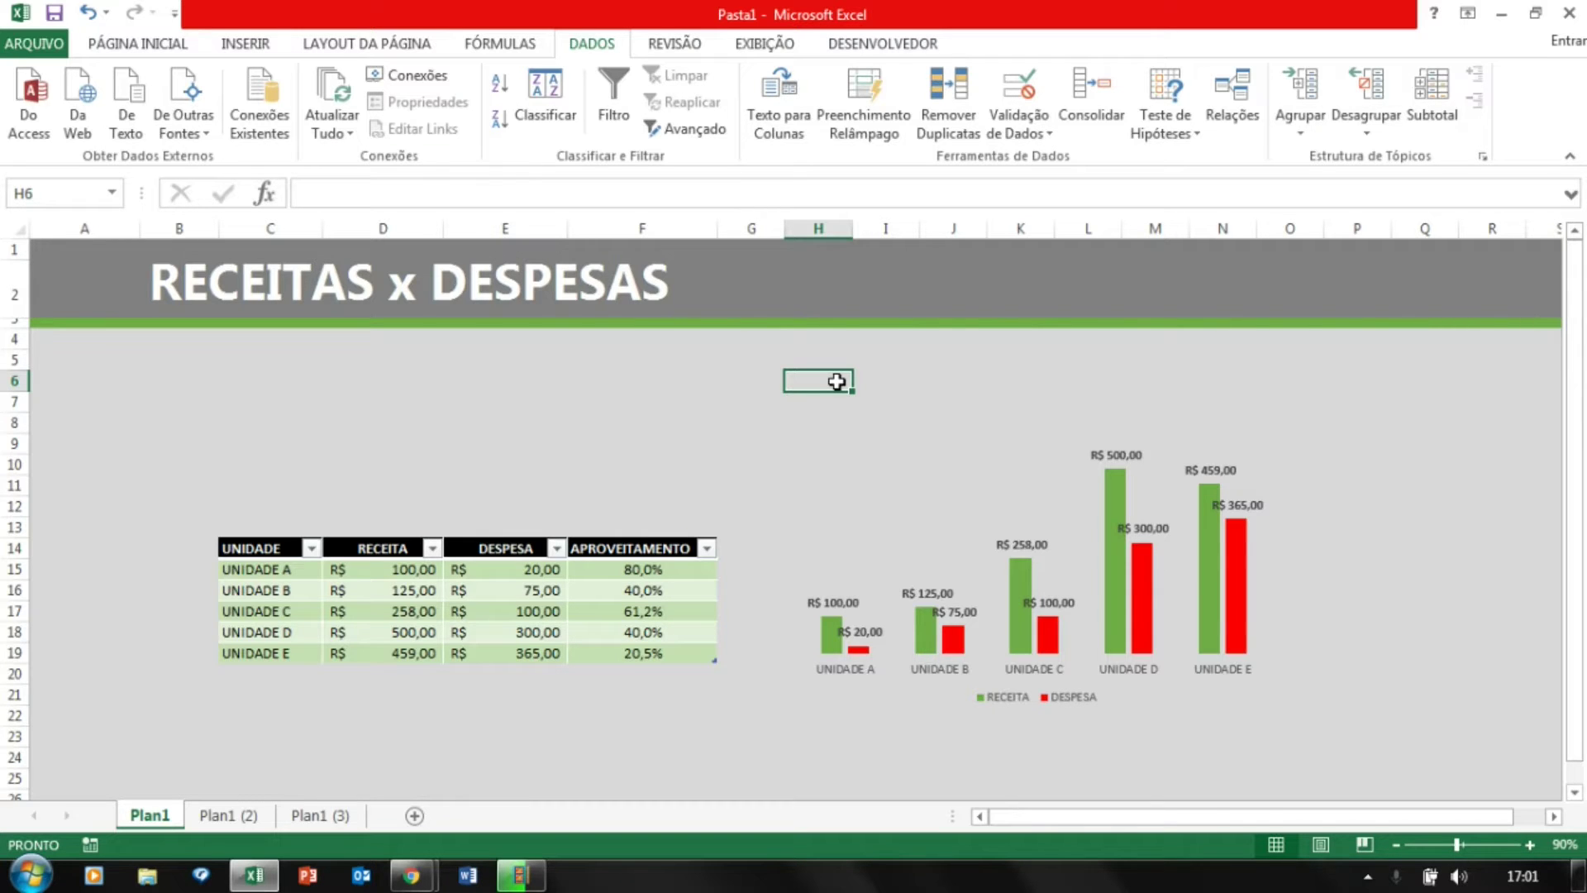
Look over the RECEITAS x DESPESAS table and chart on Plan1 and the Plan1 (2) sheet.
{"action": "left_click", "coordinate": [1112, 497]}
{"action": "left_click", "coordinate": [1222, 381]}
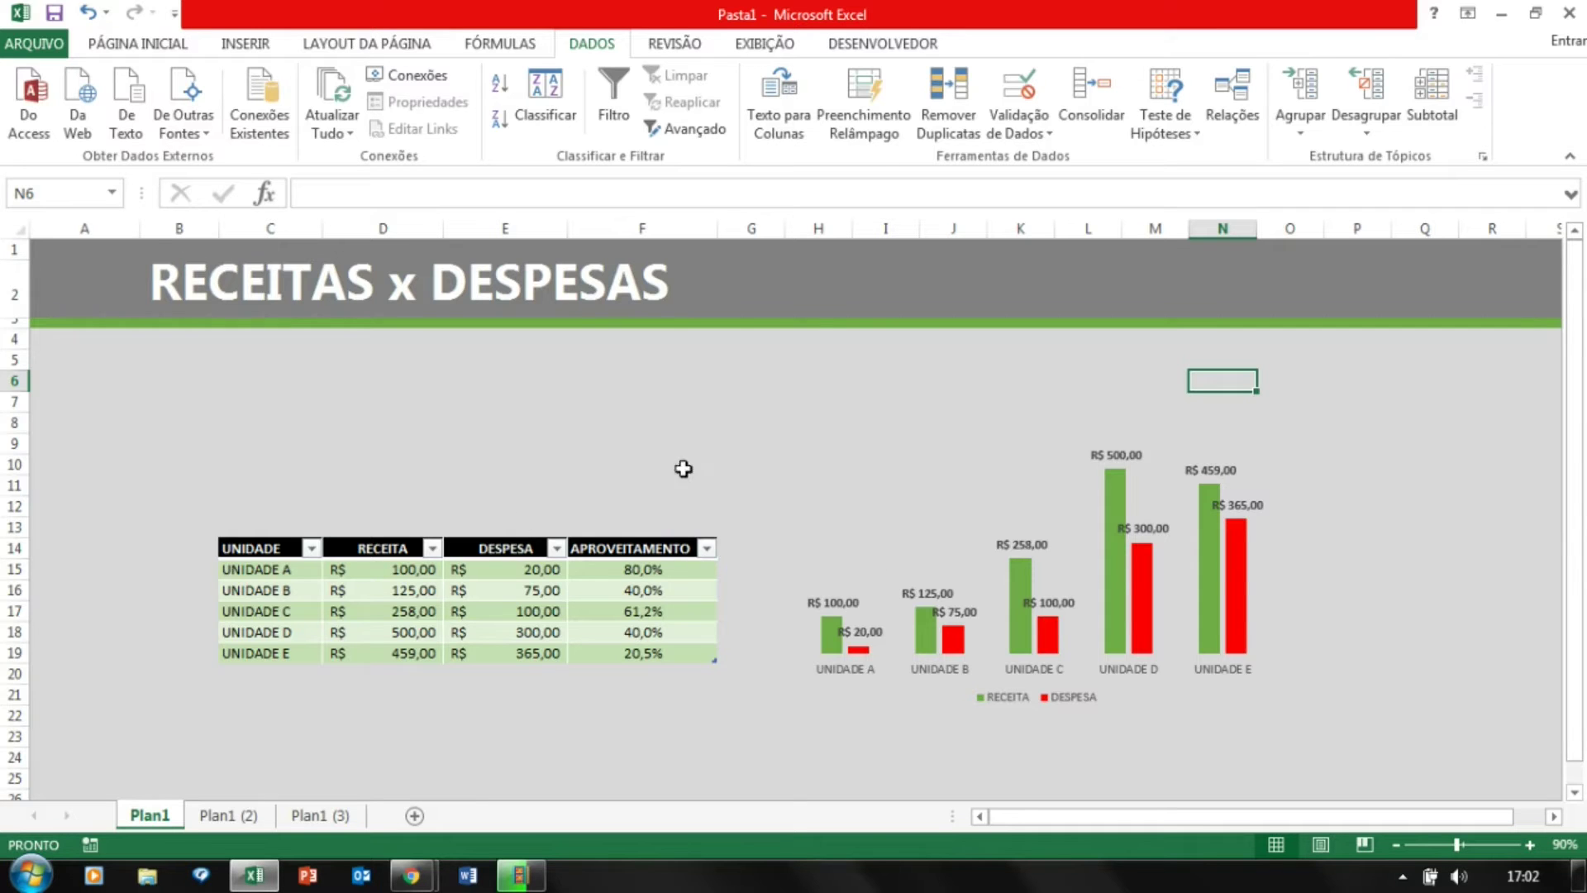
{"action": "left_click", "coordinate": [829, 422]}
{"action": "left_click", "coordinate": [634, 398]}
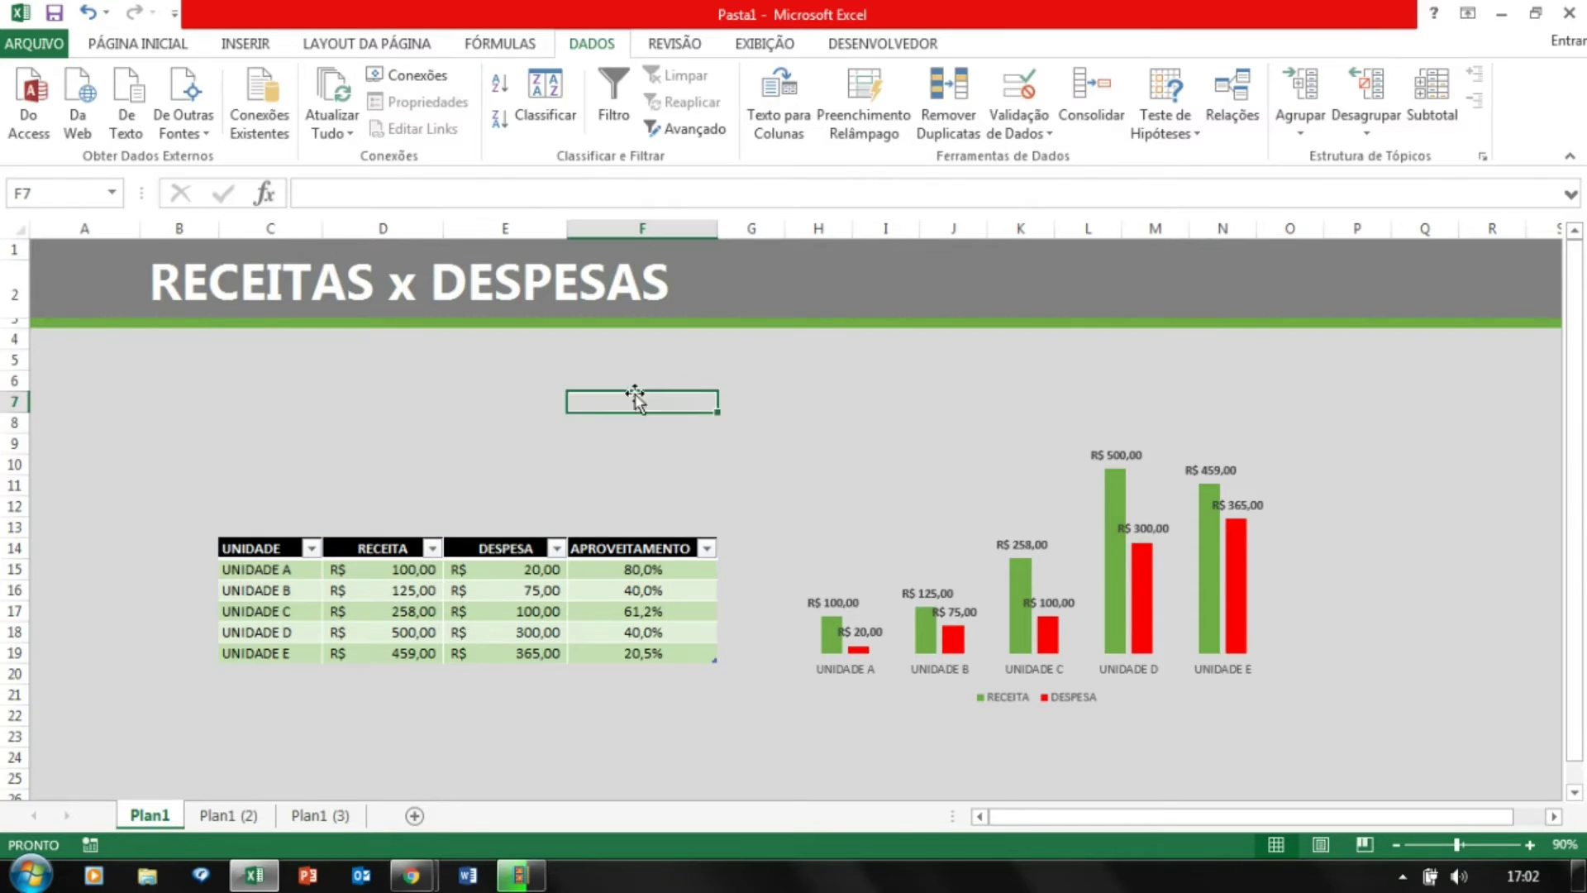
{"action": "left_click", "coordinate": [264, 812]}
{"action": "left_click", "coordinate": [318, 394]}
{"action": "left_click", "coordinate": [404, 374]}
{"action": "left_click", "coordinate": [148, 815]}
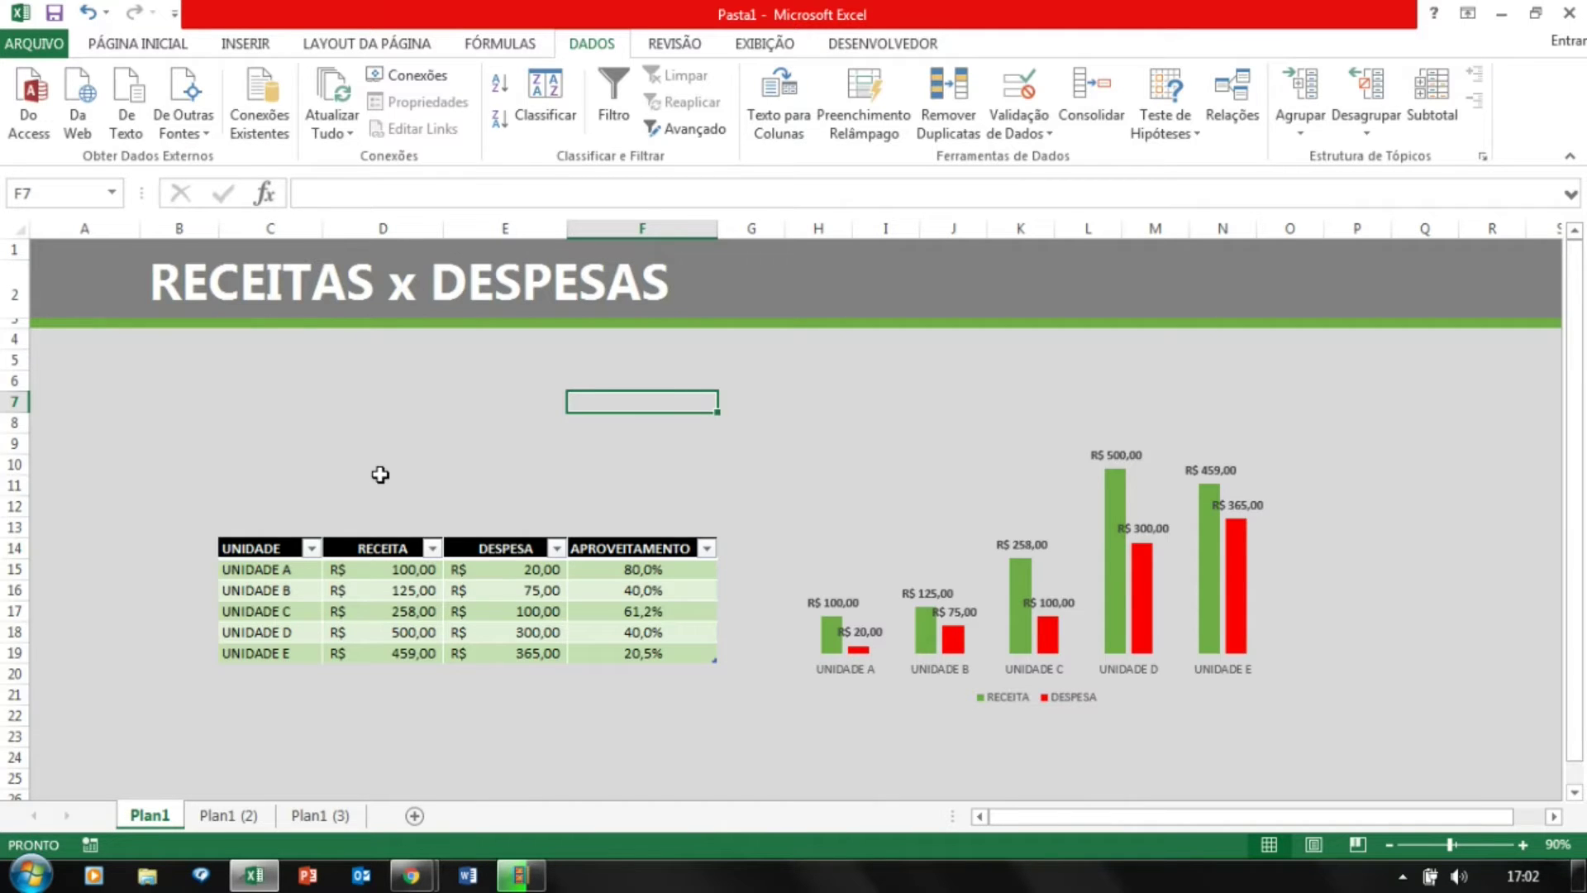
Move the chart farther from the table, to around columns L to R, and relocate the whole table to start at B9.
{"action": "left_click", "coordinate": [935, 524]}
{"action": "left_click_drag", "start_coordinate": [984, 421], "coordinate": [1260, 342]}
{"action": "left_click", "coordinate": [901, 482]}
{"action": "left_click_drag", "start_coordinate": [272, 547], "coordinate": [684, 648]}
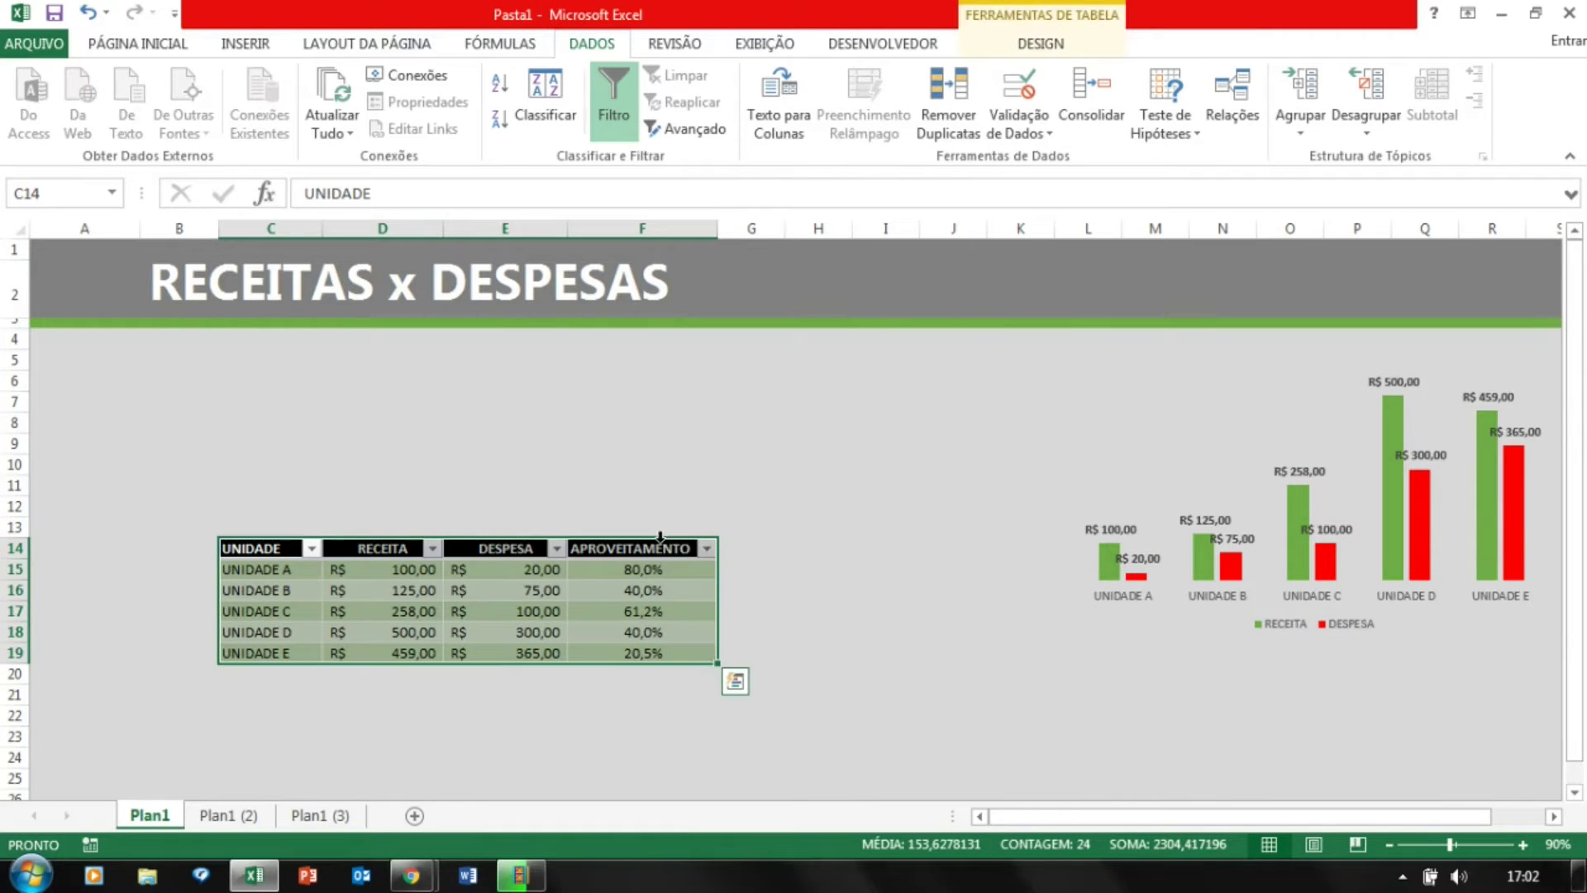
{"action": "left_click_drag", "start_coordinate": [659, 545], "coordinate": [557, 438]}
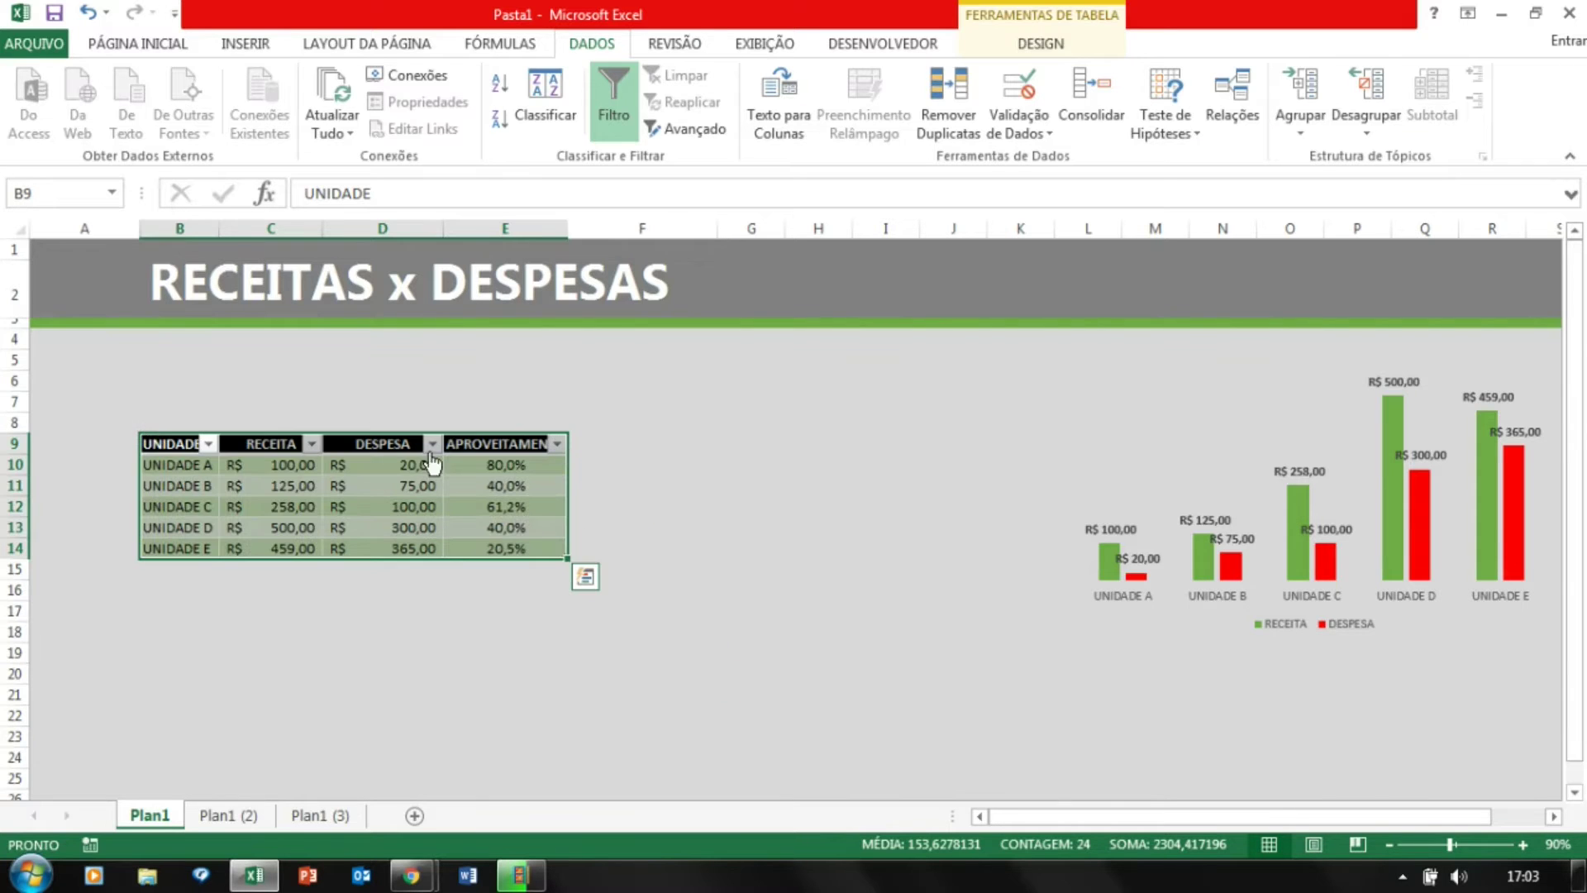
Try widening column B manually and autofitting it to the title in B2, undoing both width changes.
{"action": "left_click_drag", "start_coordinate": [219, 227], "coordinate": [265, 225]}
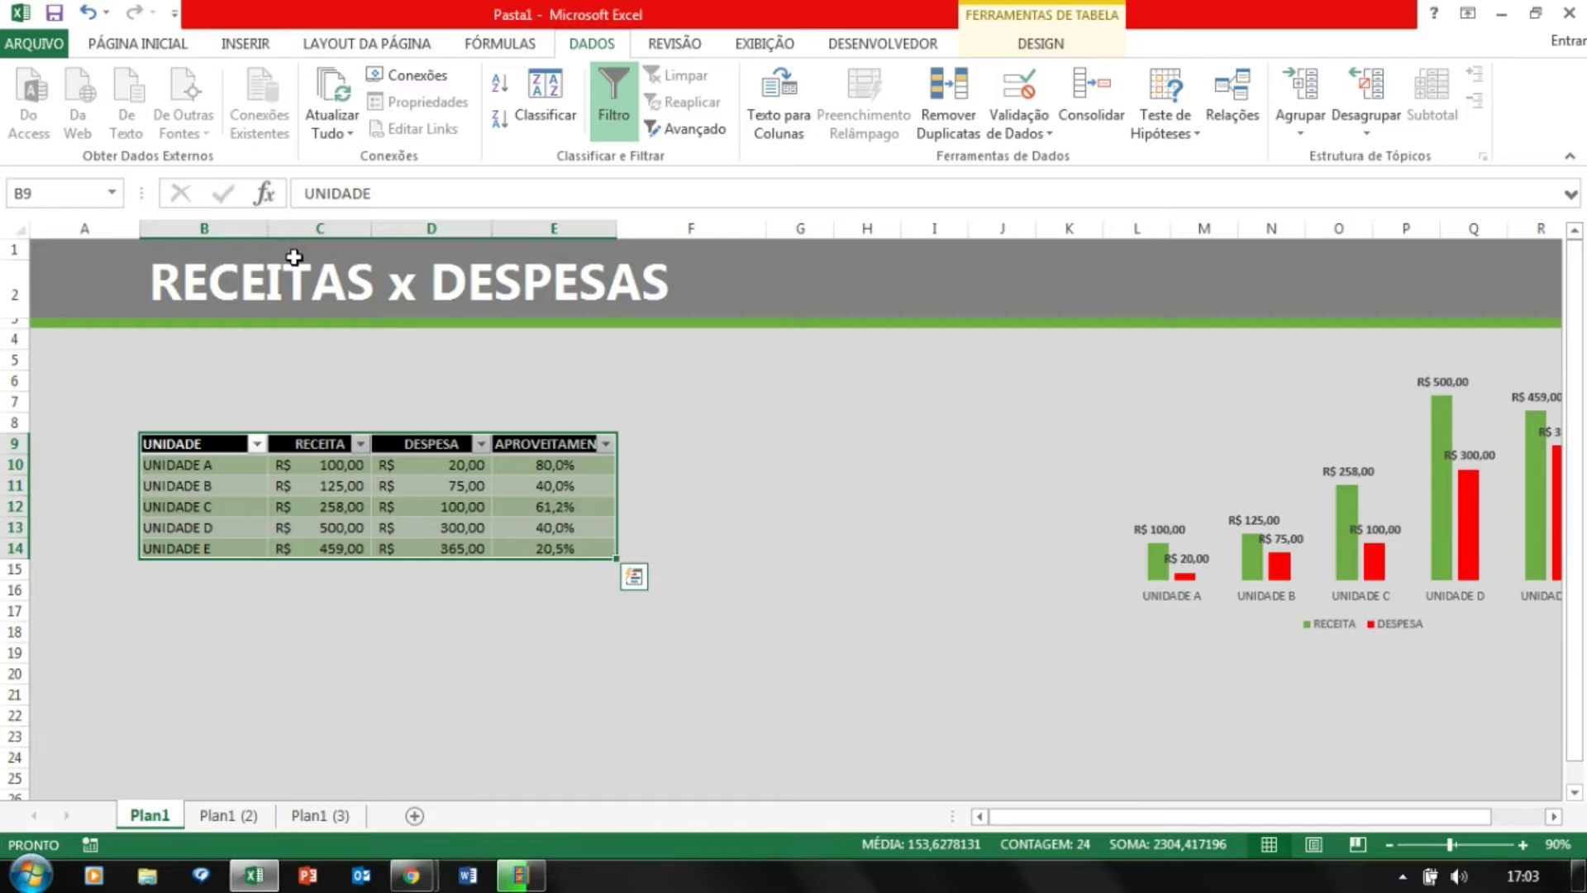
{"action": "key", "text": "ctrl+z"}
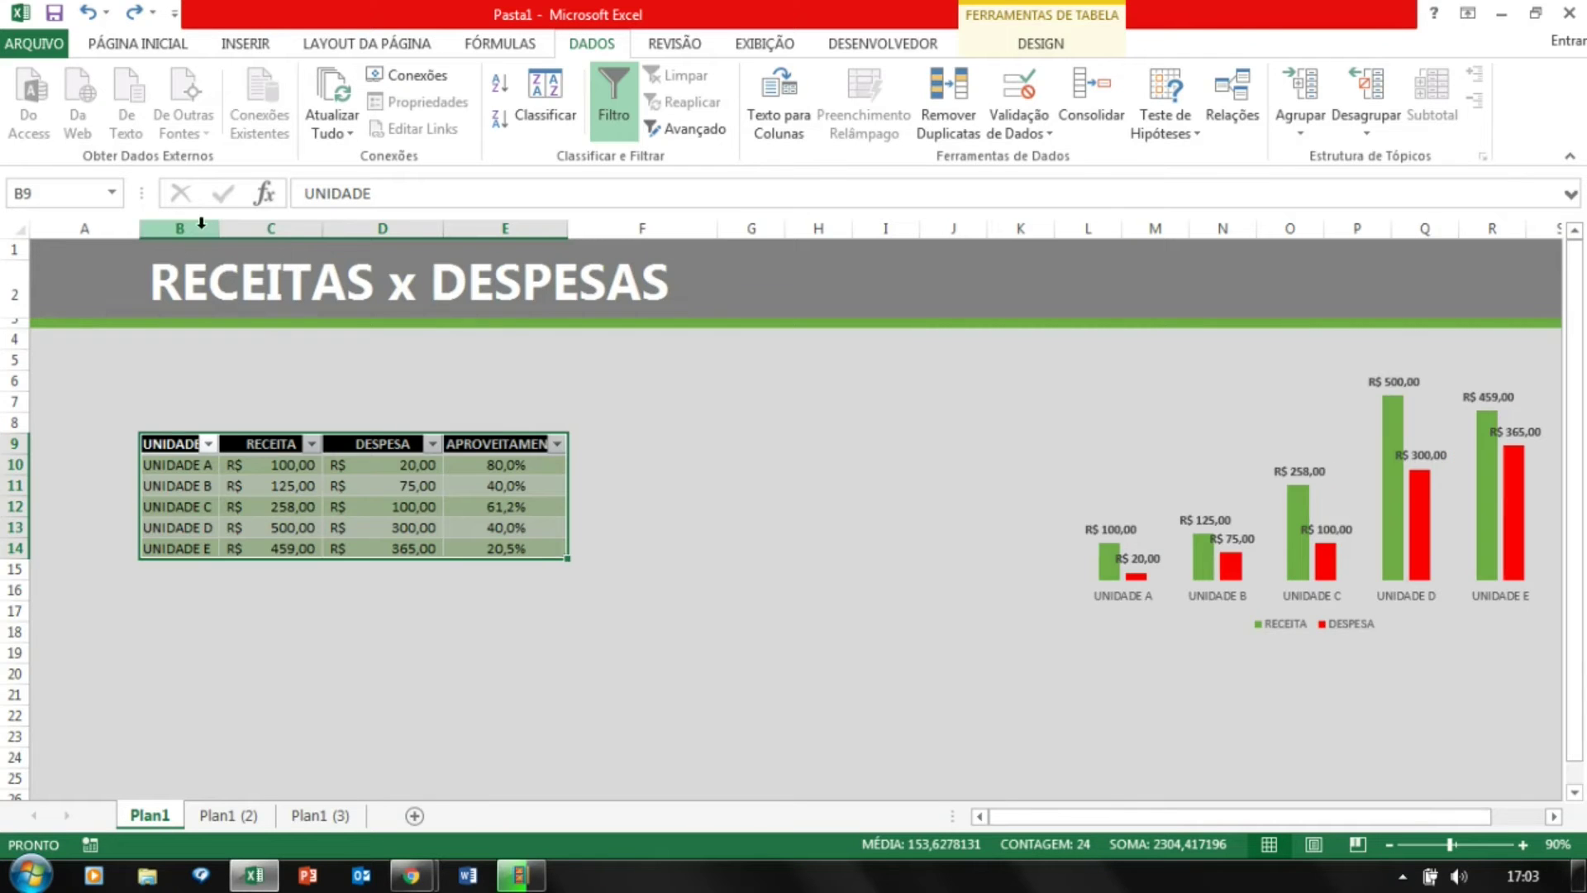
{"action": "left_click", "coordinate": [188, 285]}
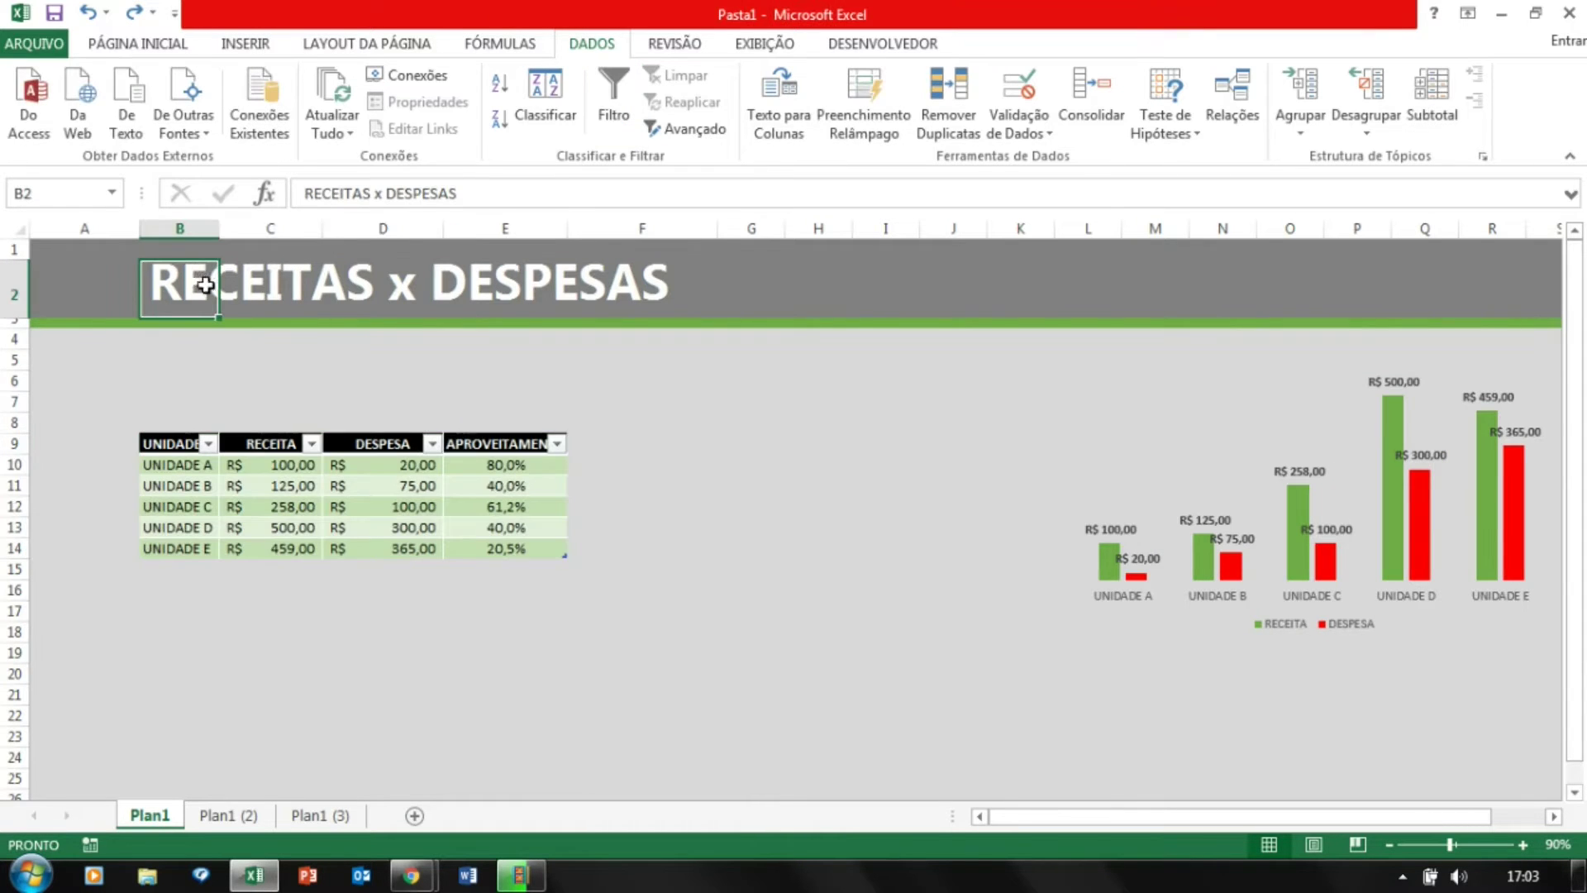
{"action": "left_click_drag", "start_coordinate": [305, 192], "coordinate": [450, 183]}
{"action": "left_click", "coordinate": [331, 384]}
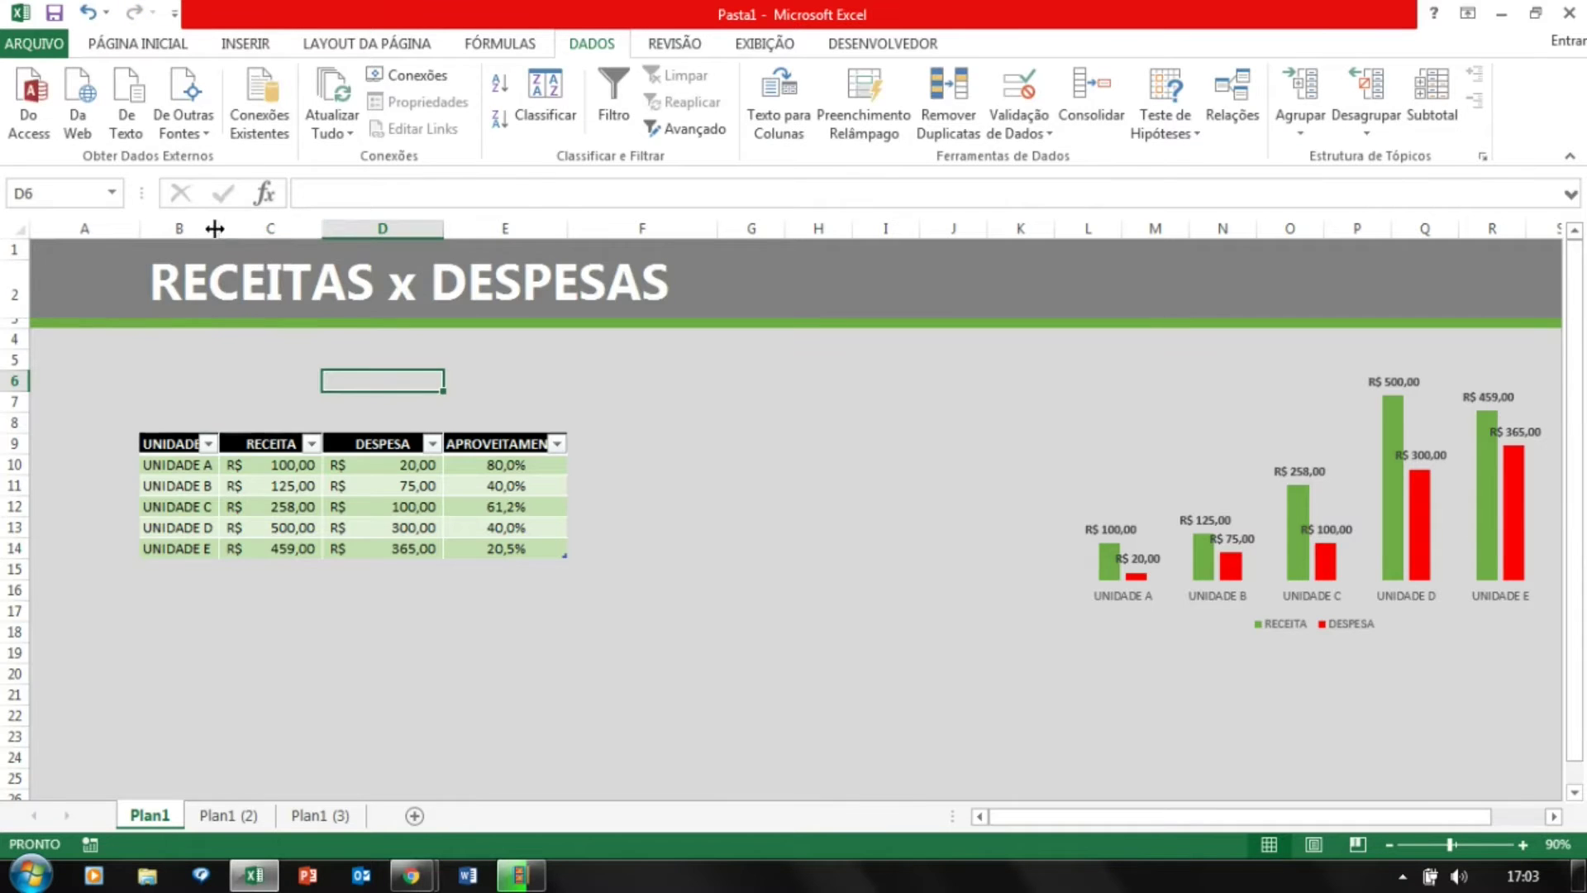
{"action": "left_click", "coordinate": [200, 229]}
{"action": "double_click", "coordinate": [222, 224]}
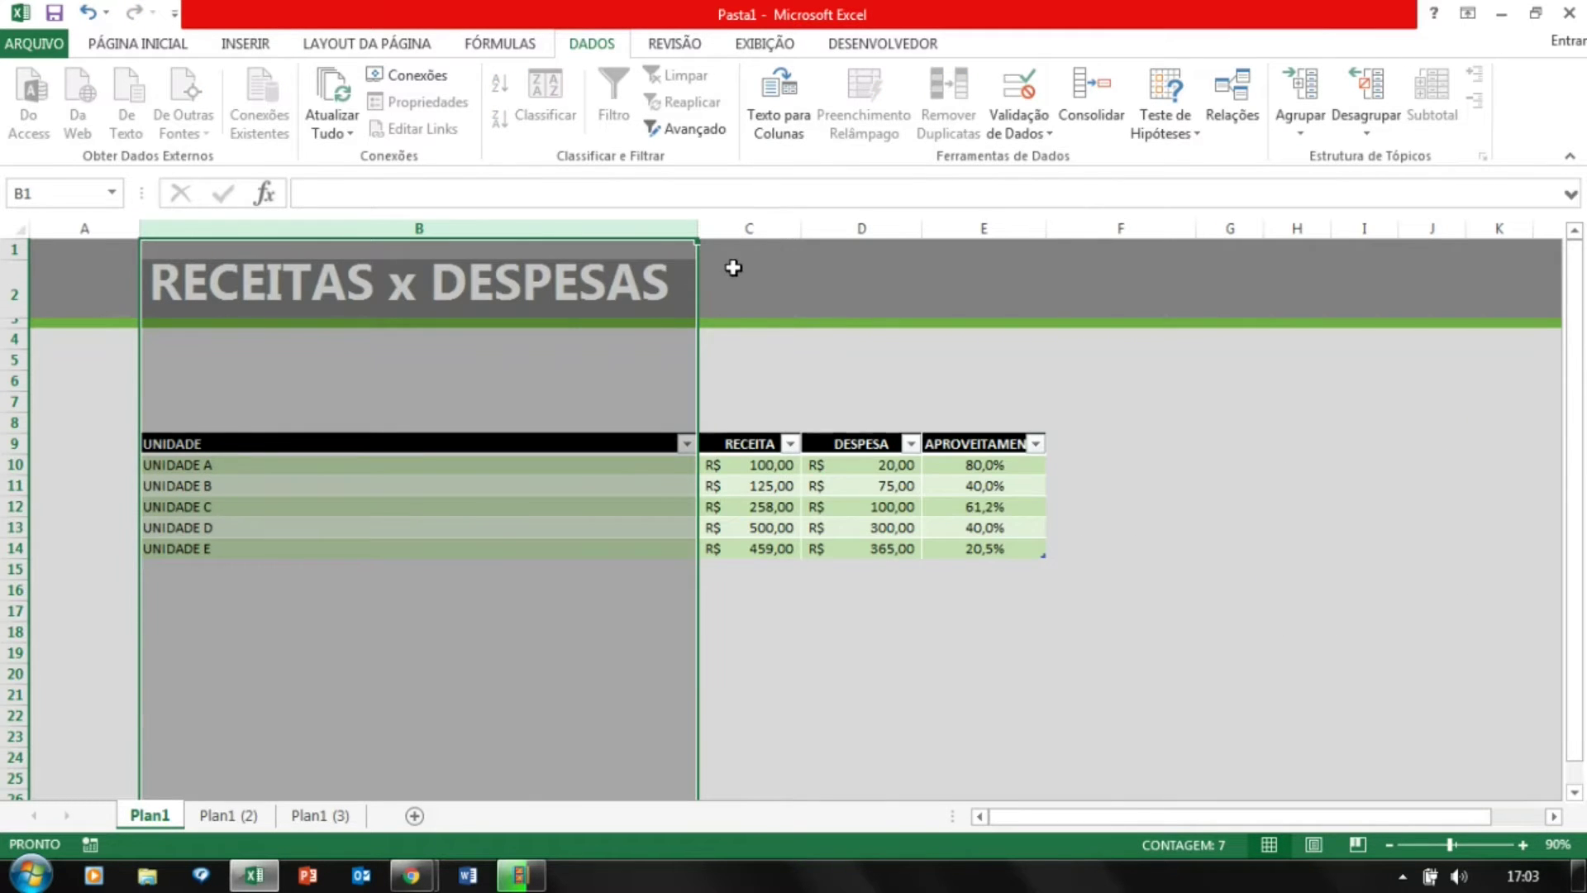
{"action": "key", "text": "ctrl+z"}
Widen columns B and E so the UNIDADE and APROVEITAMENTO headers fit in full.
{"action": "left_click_drag", "start_coordinate": [222, 223], "coordinate": [269, 227]}
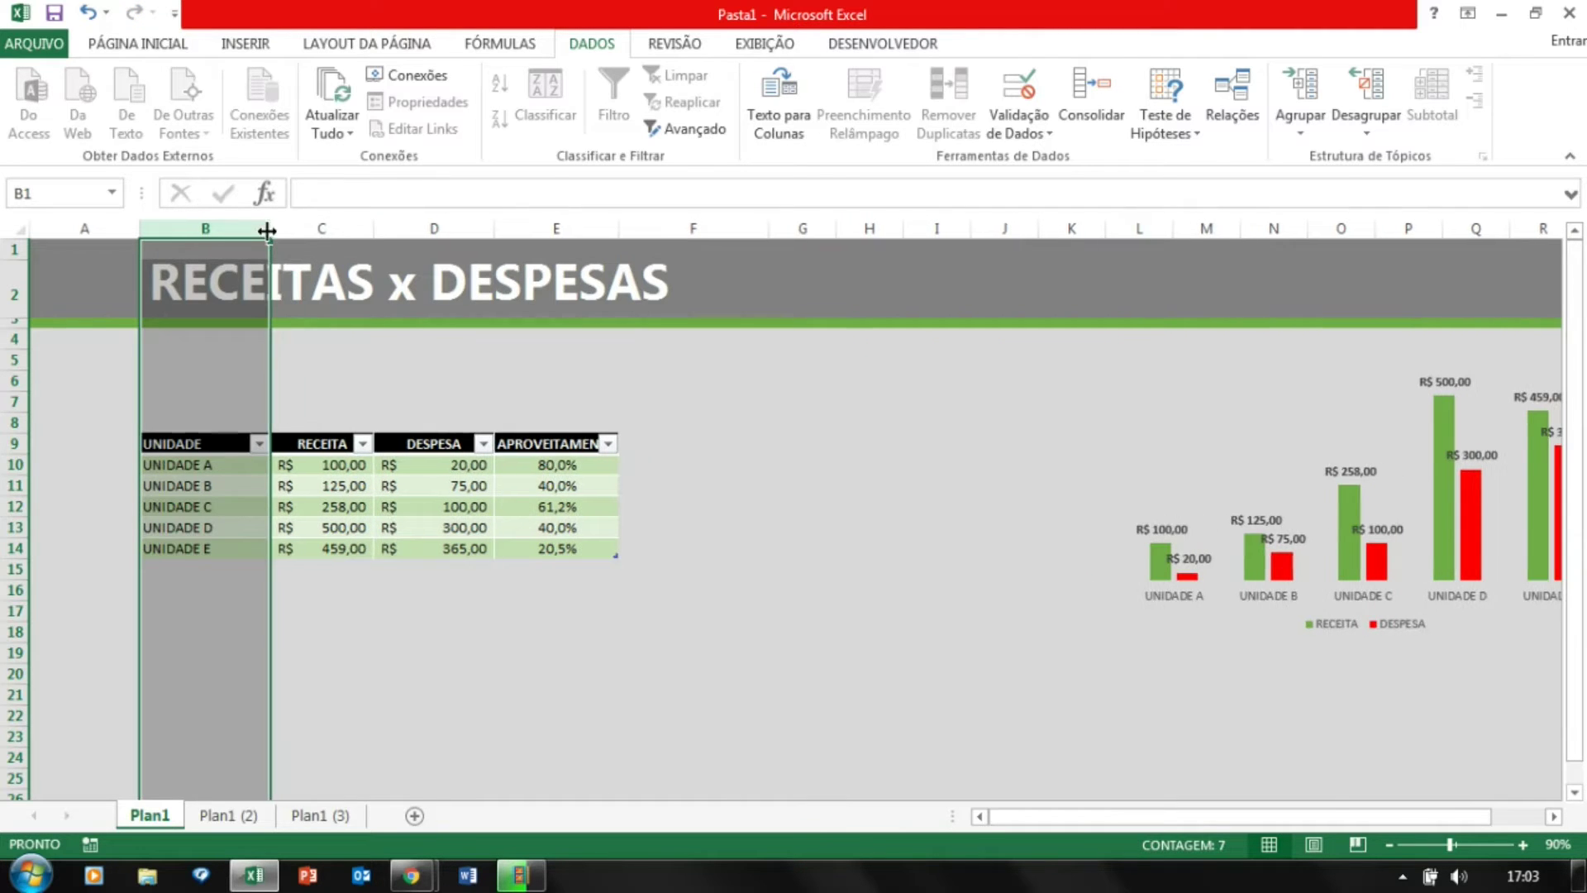
{"action": "left_click_drag", "start_coordinate": [616, 228], "coordinate": [651, 229]}
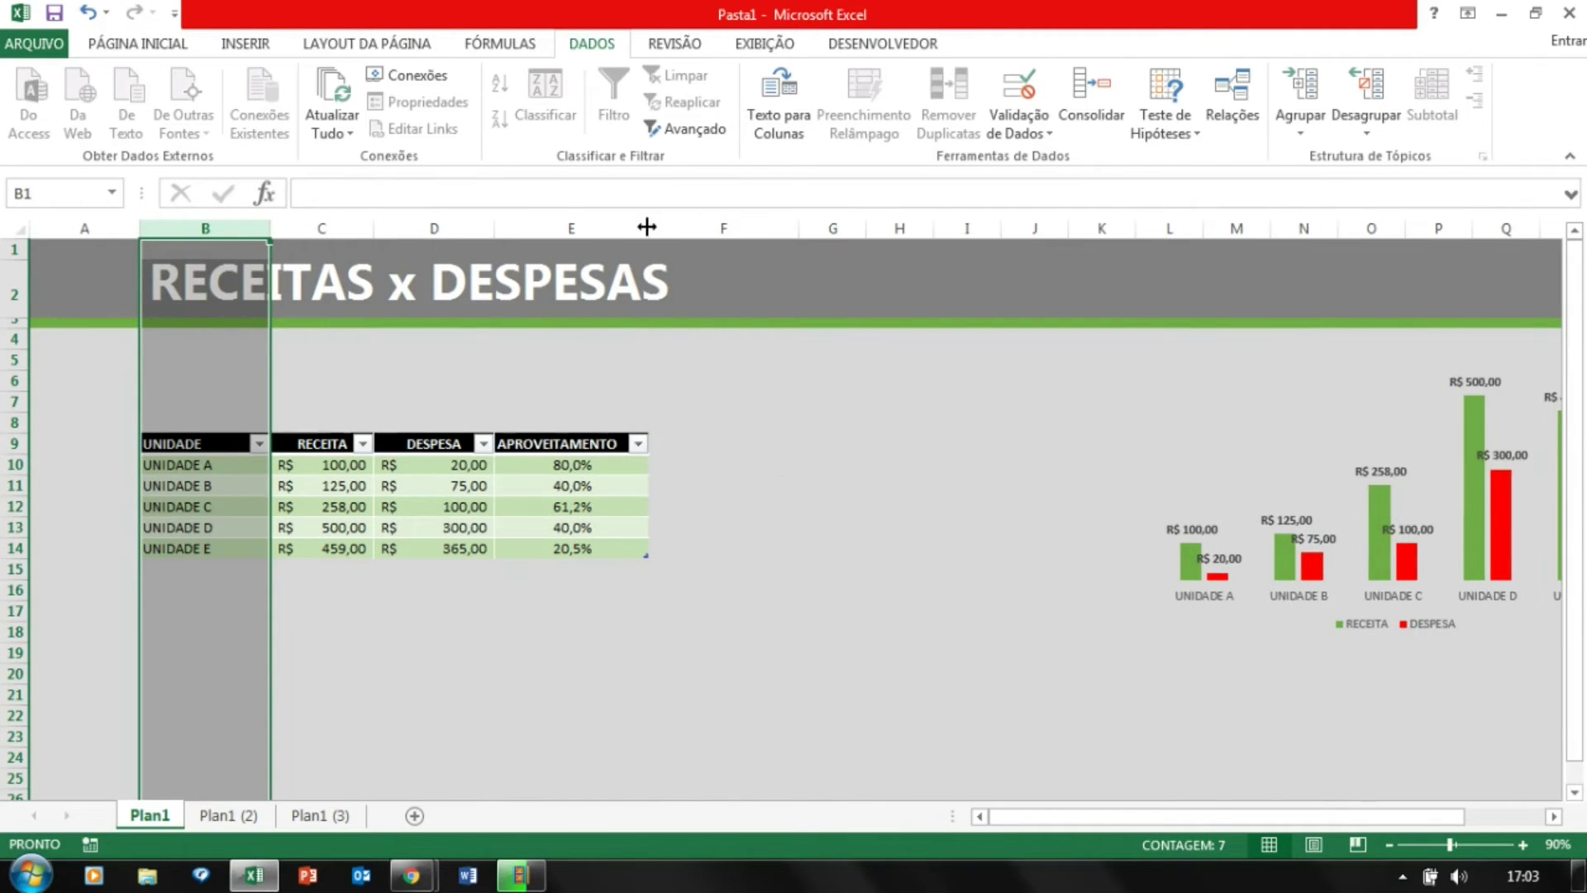
{"action": "left_click", "coordinate": [779, 485]}
Examine the APROVEITAMENTO formulas in E10:E14 and UNIDADE B's revenue and expense values.
{"action": "left_click", "coordinate": [568, 496]}
{"action": "left_click", "coordinate": [628, 549]}
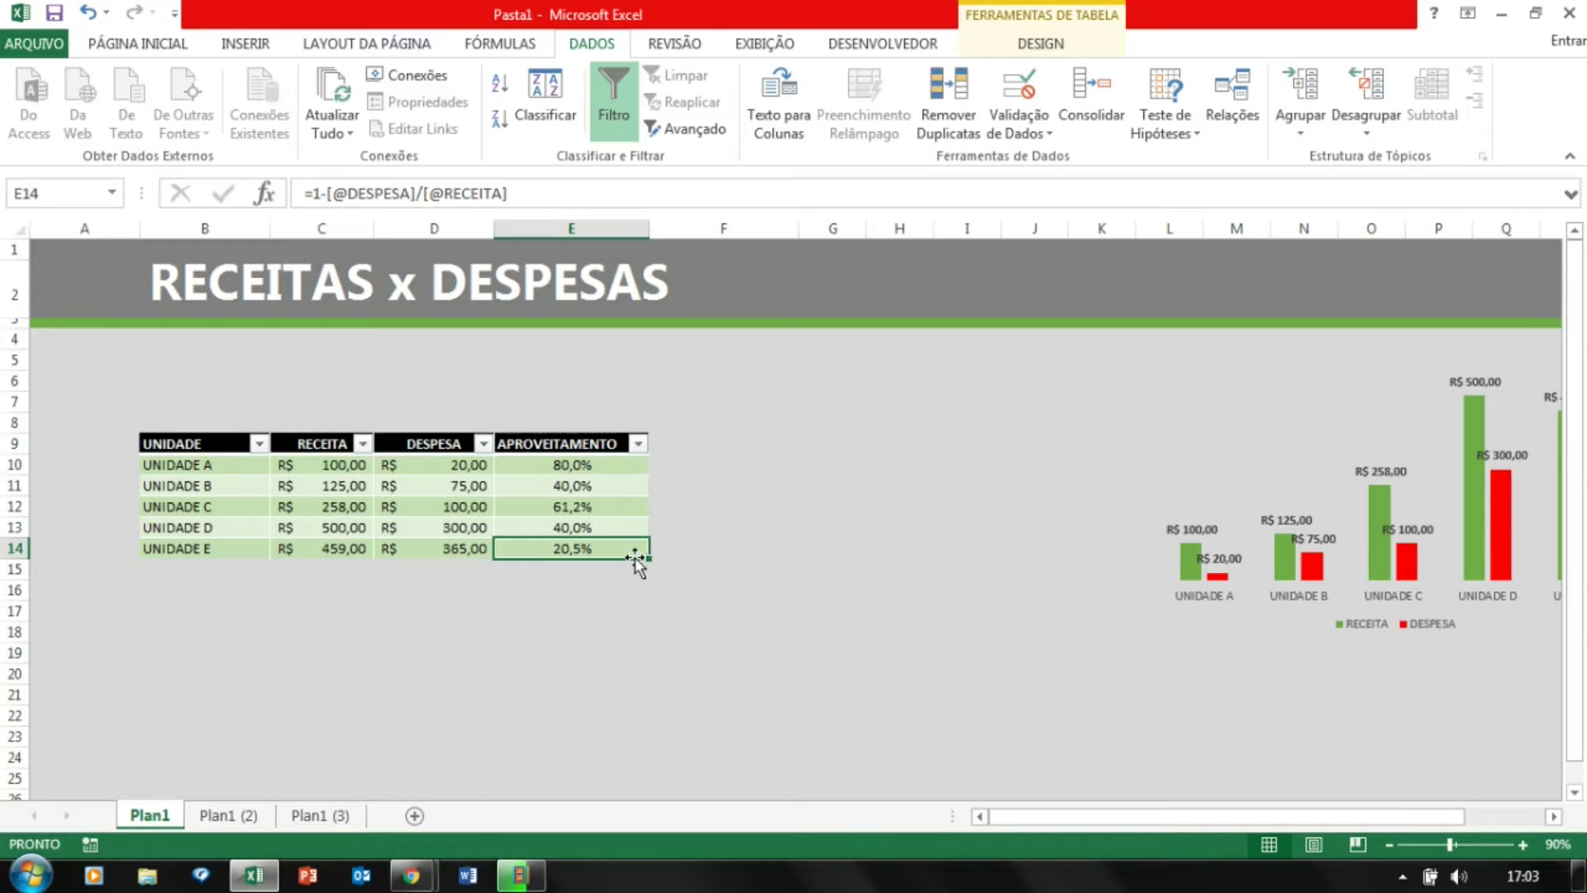
{"action": "left_click", "coordinate": [593, 527]}
{"action": "left_click", "coordinate": [593, 507]}
{"action": "left_click", "coordinate": [592, 489]}
{"action": "left_click_drag", "start_coordinate": [597, 465], "coordinate": [602, 552]}
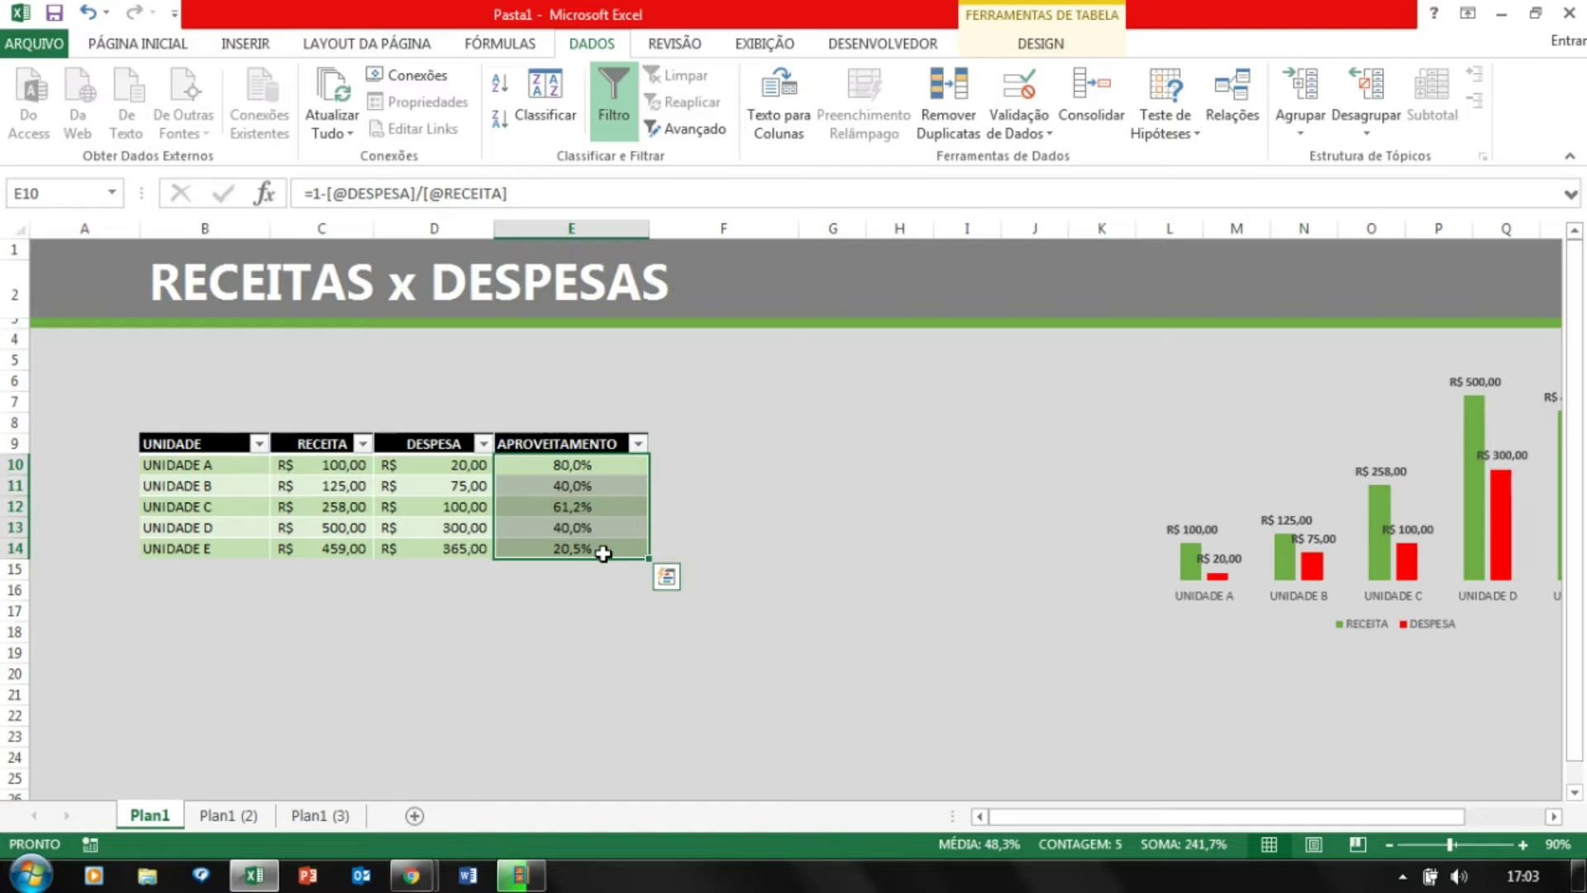
{"action": "left_click", "coordinate": [703, 442]}
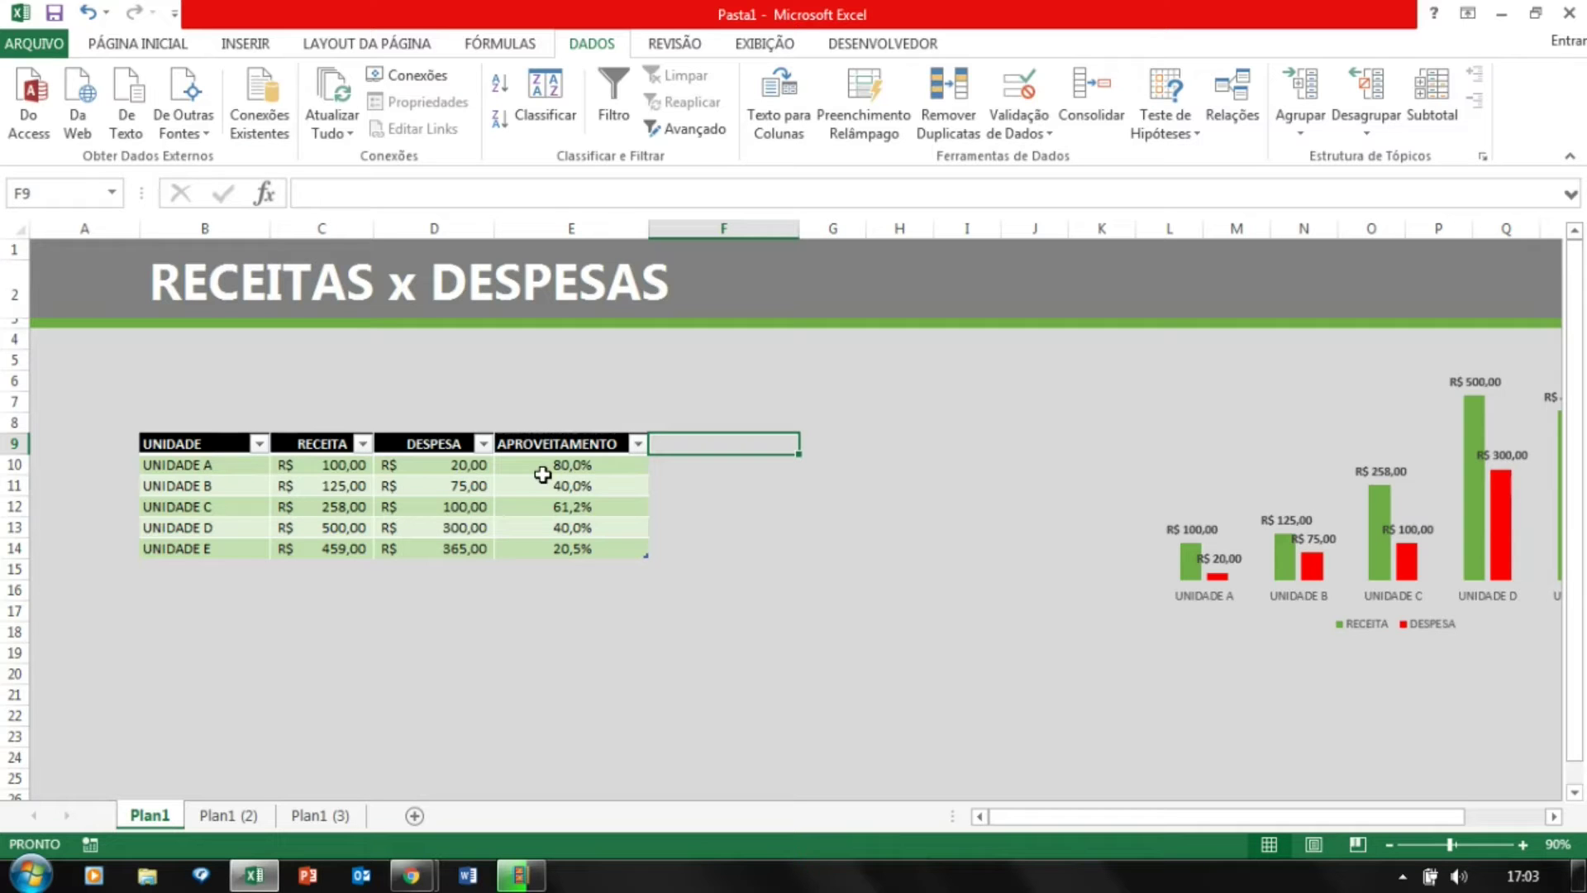
{"action": "left_click_drag", "start_coordinate": [537, 470], "coordinate": [529, 543]}
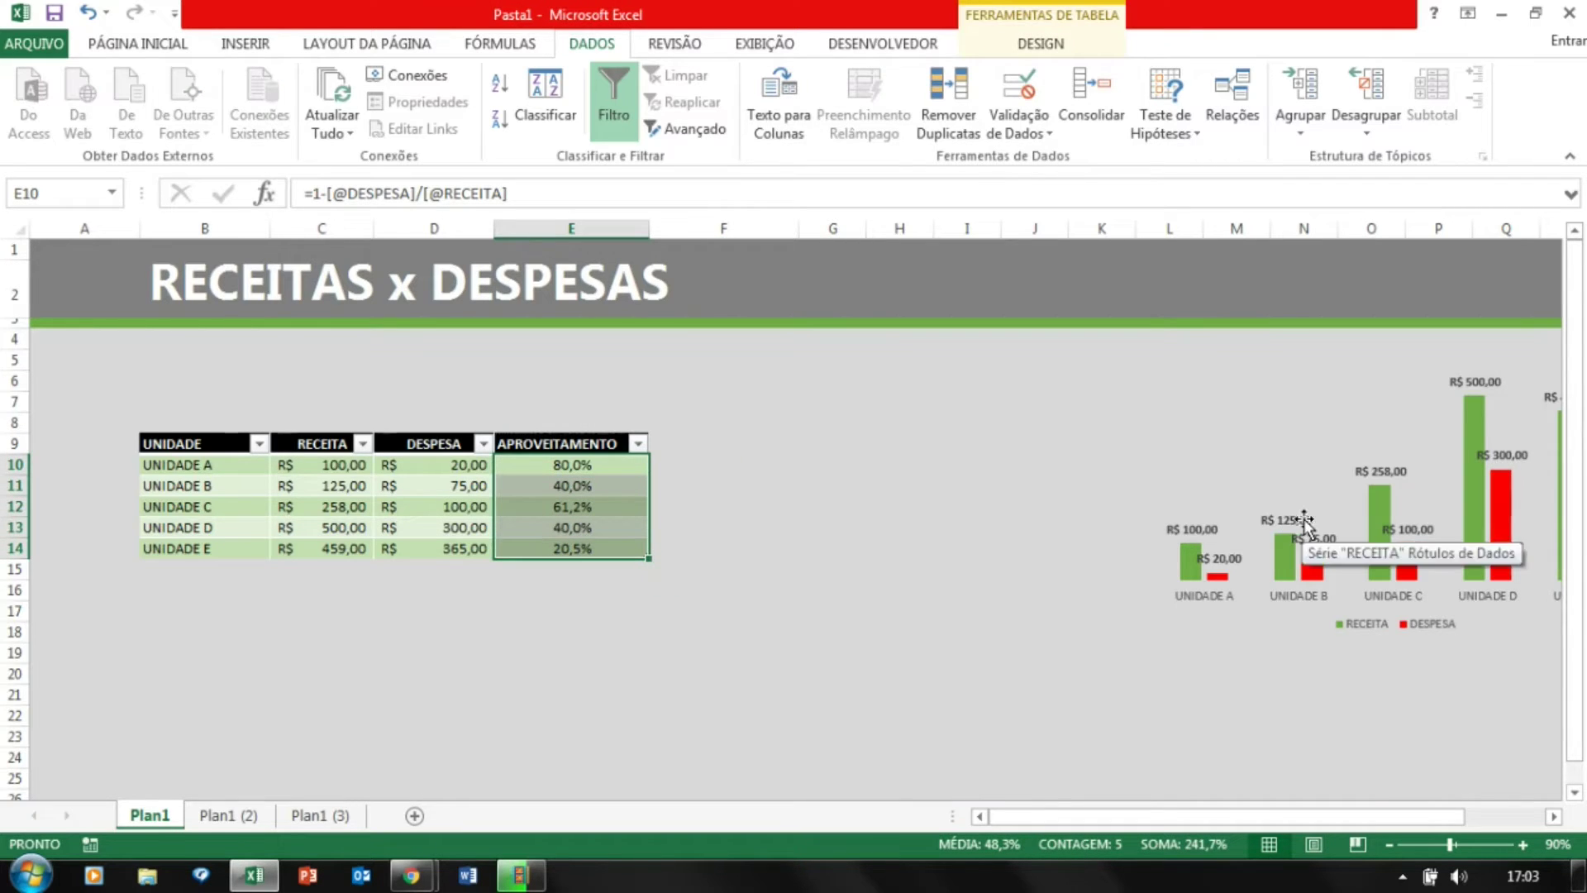
{"action": "left_click", "coordinate": [327, 488]}
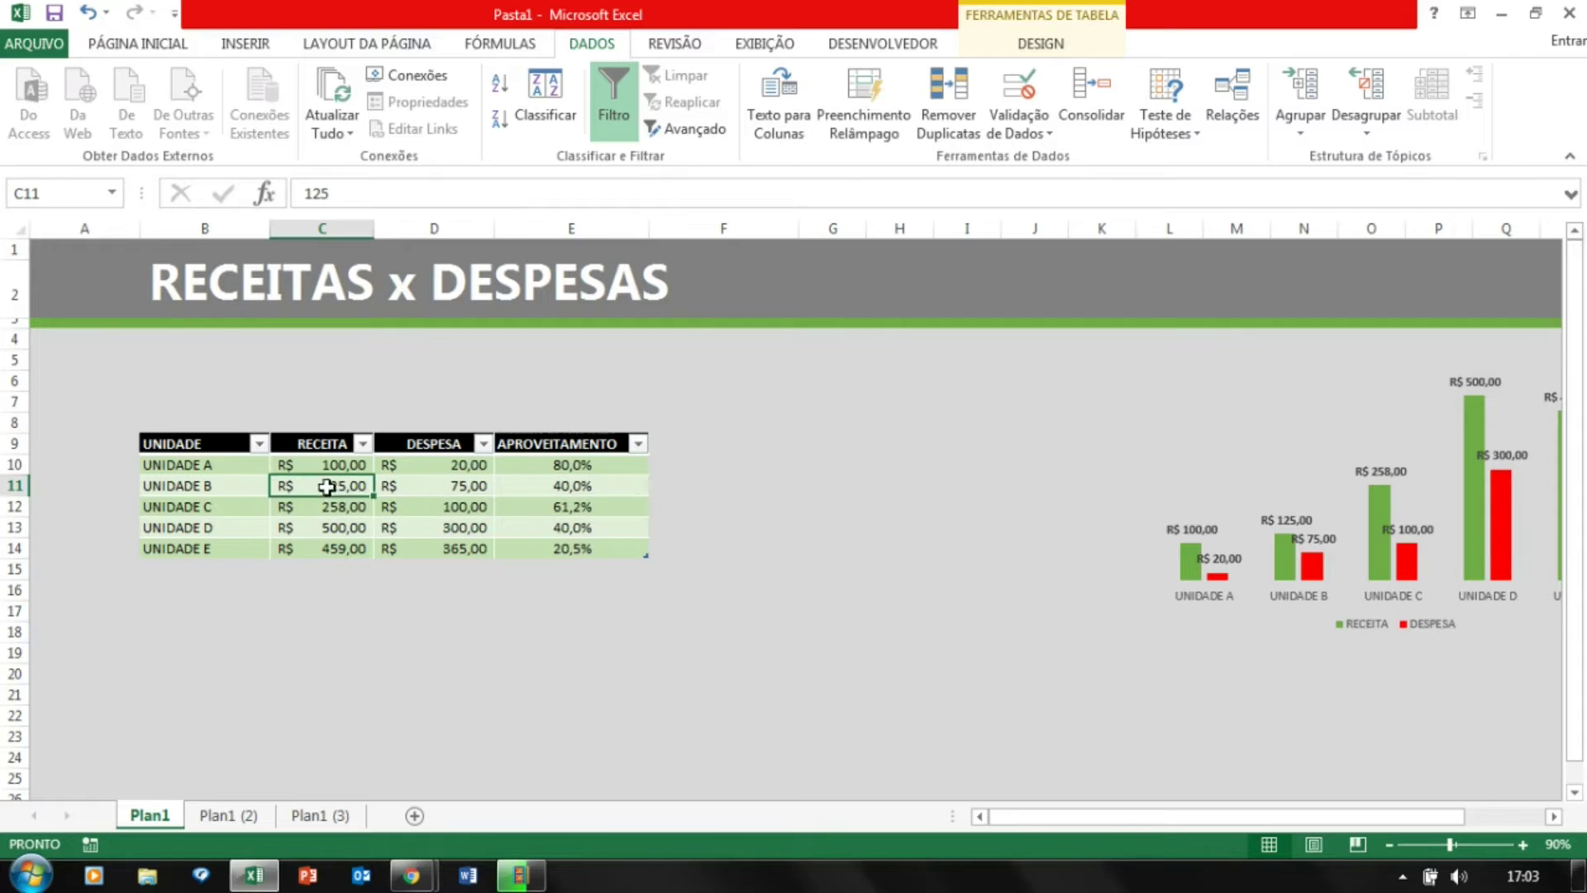
{"action": "left_click", "coordinate": [427, 488]}
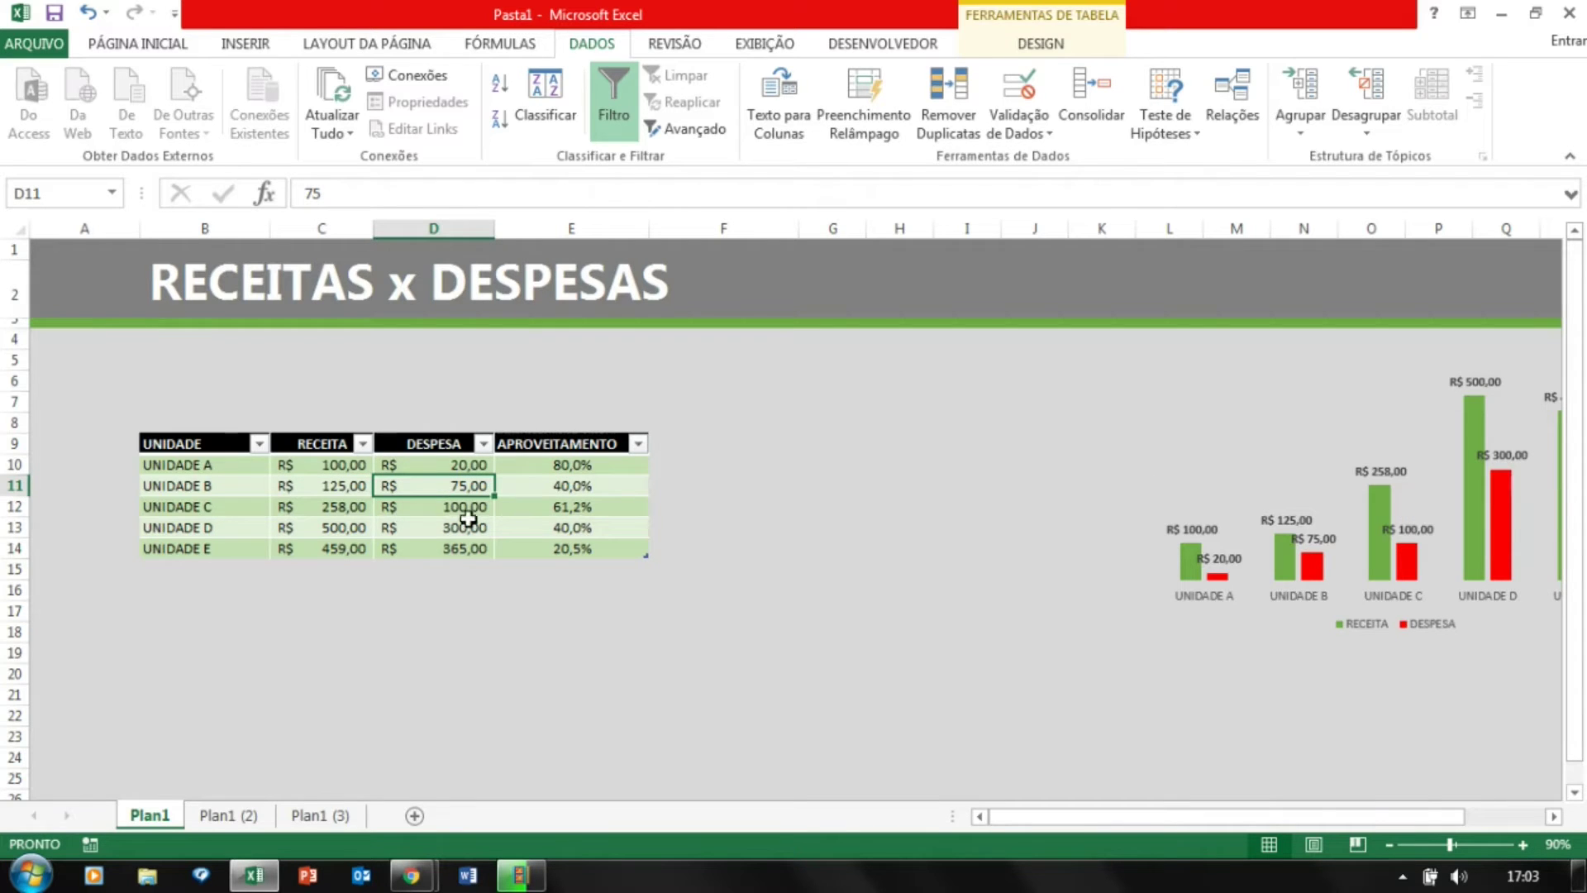
Move the chart closer to the table, across columns H to N, and set UNIDADE B's DESPESA to 200.
{"action": "left_click", "coordinate": [1298, 519]}
{"action": "left_click_drag", "start_coordinate": [1317, 344], "coordinate": [917, 393]}
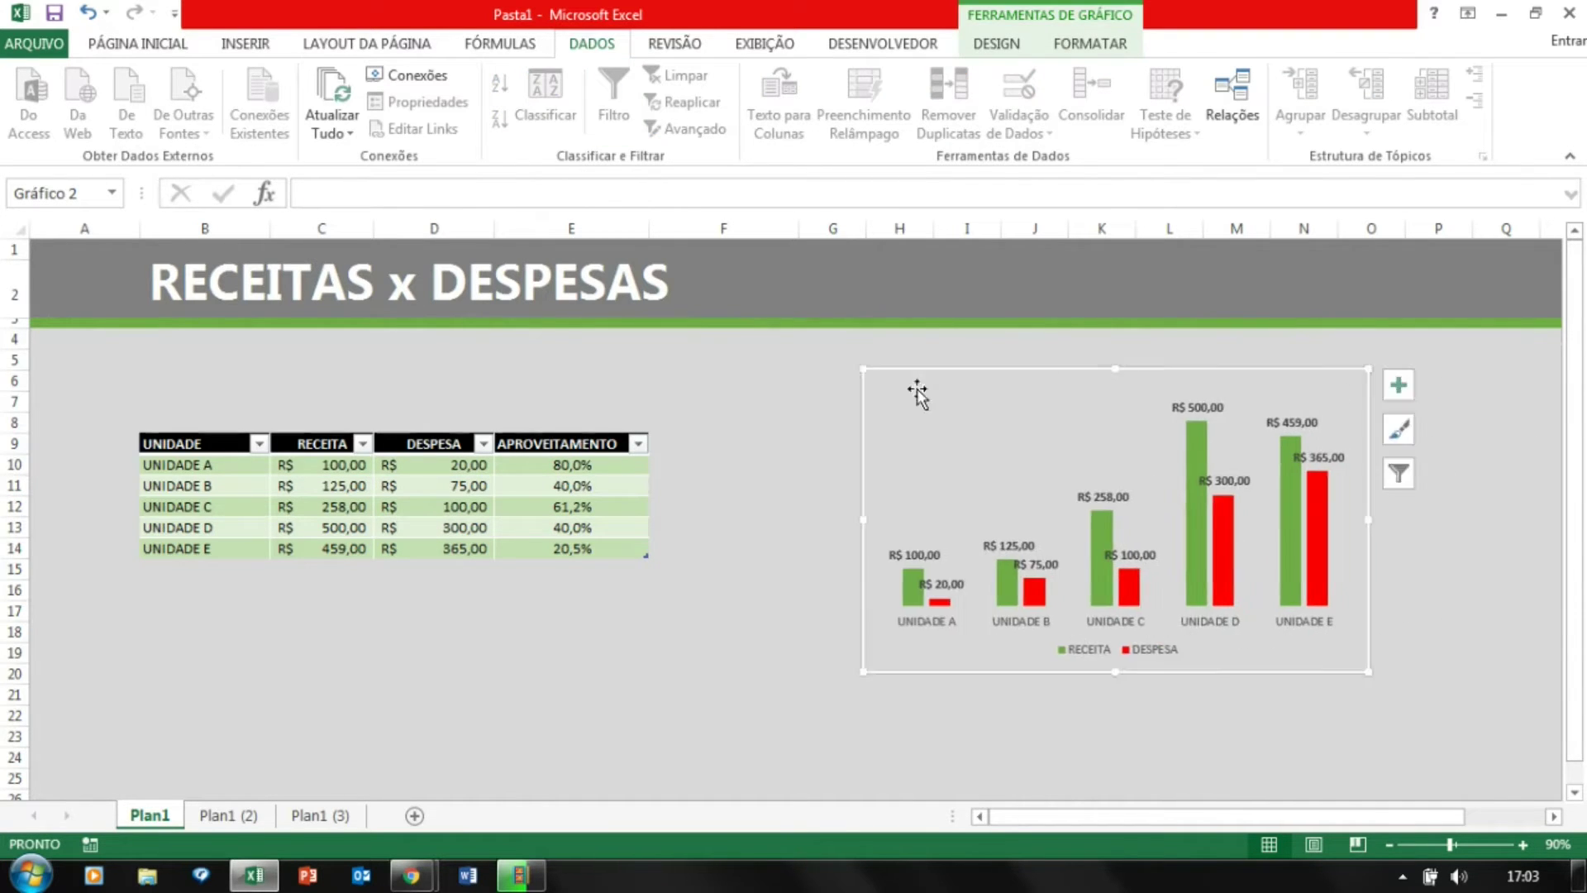
{"action": "left_click", "coordinate": [441, 492]}
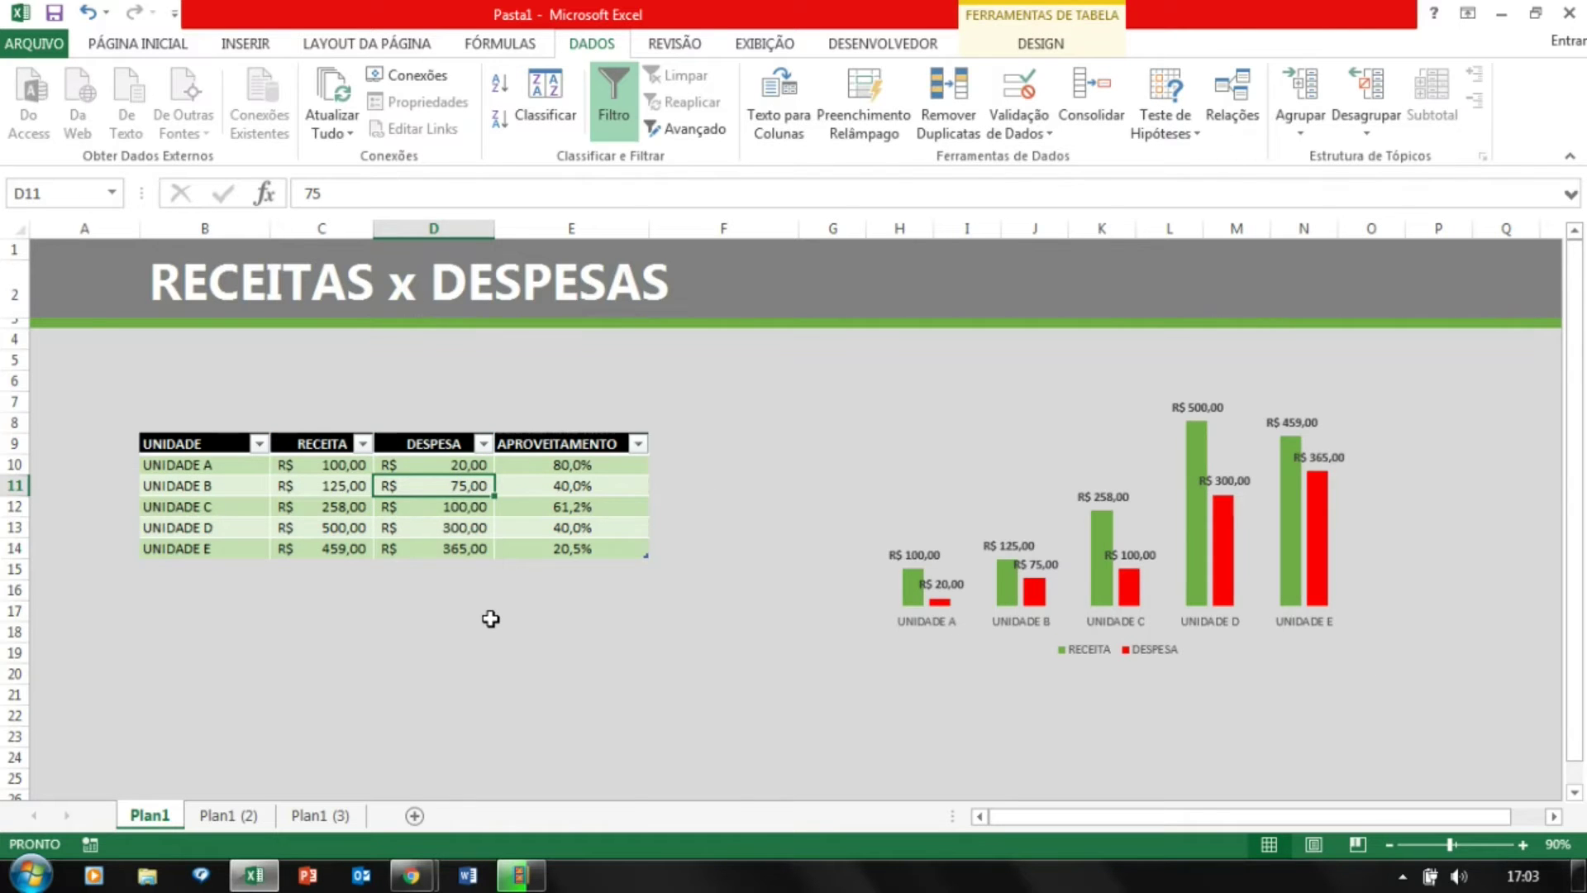
{"action": "type", "text": "200"}
{"action": "key", "text": "Return"}
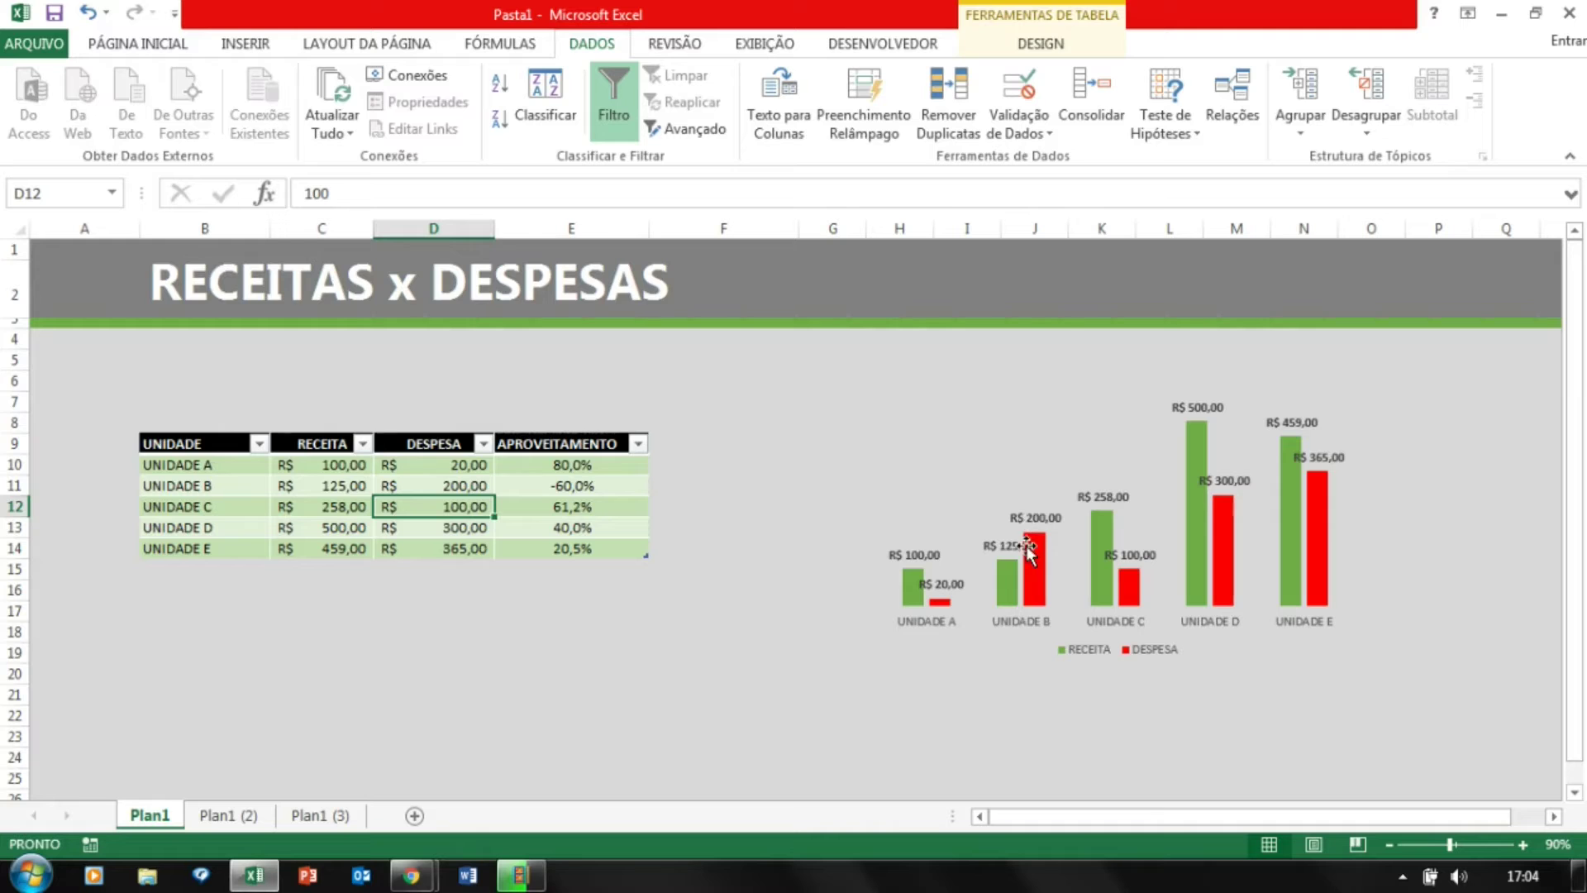
Set the DESPESA value of UNIDADE D to 550.
{"action": "left_click", "coordinate": [428, 529]}
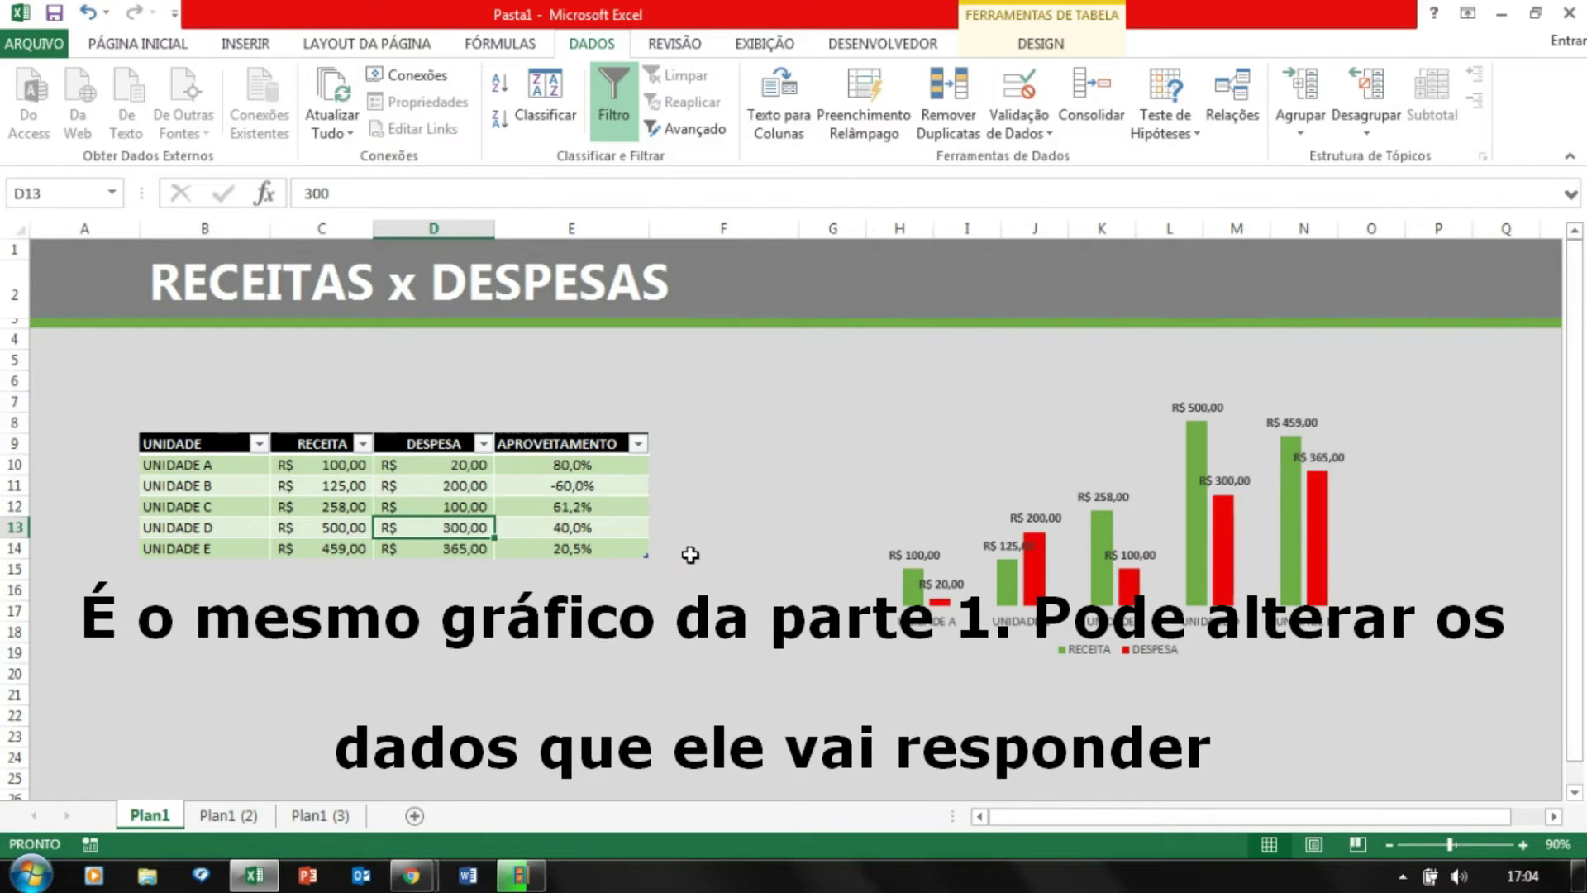
{"action": "type", "text": "550"}
{"action": "key", "text": "Return"}
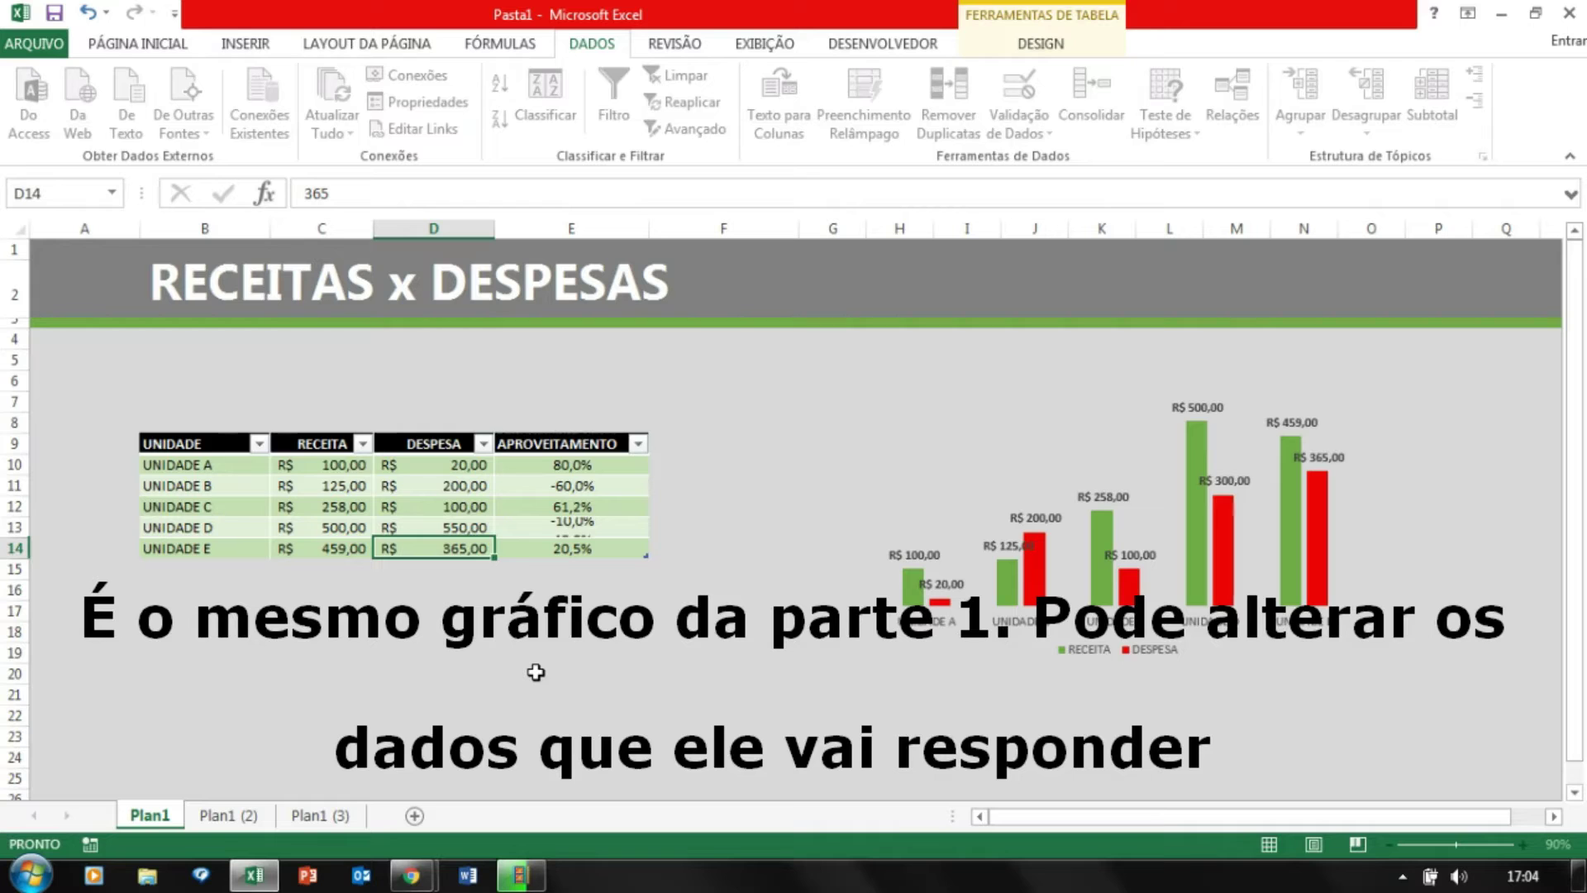
Move the chart away from the table so that it starts around column K.
{"action": "left_click", "coordinate": [1043, 470]}
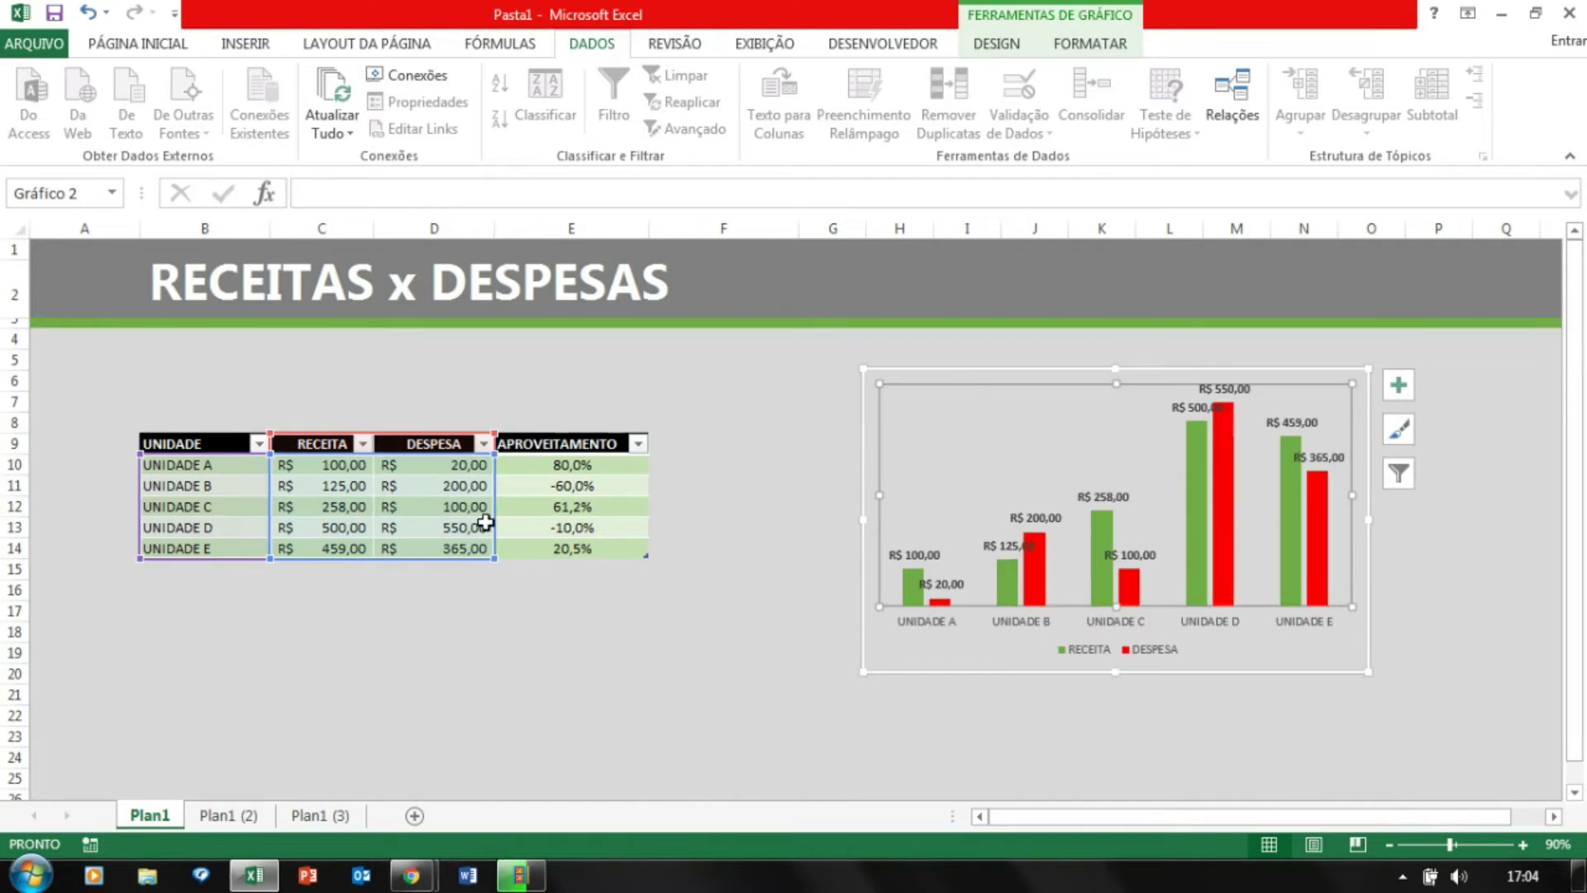
{"action": "left_click", "coordinate": [825, 755]}
{"action": "left_click", "coordinate": [896, 657]}
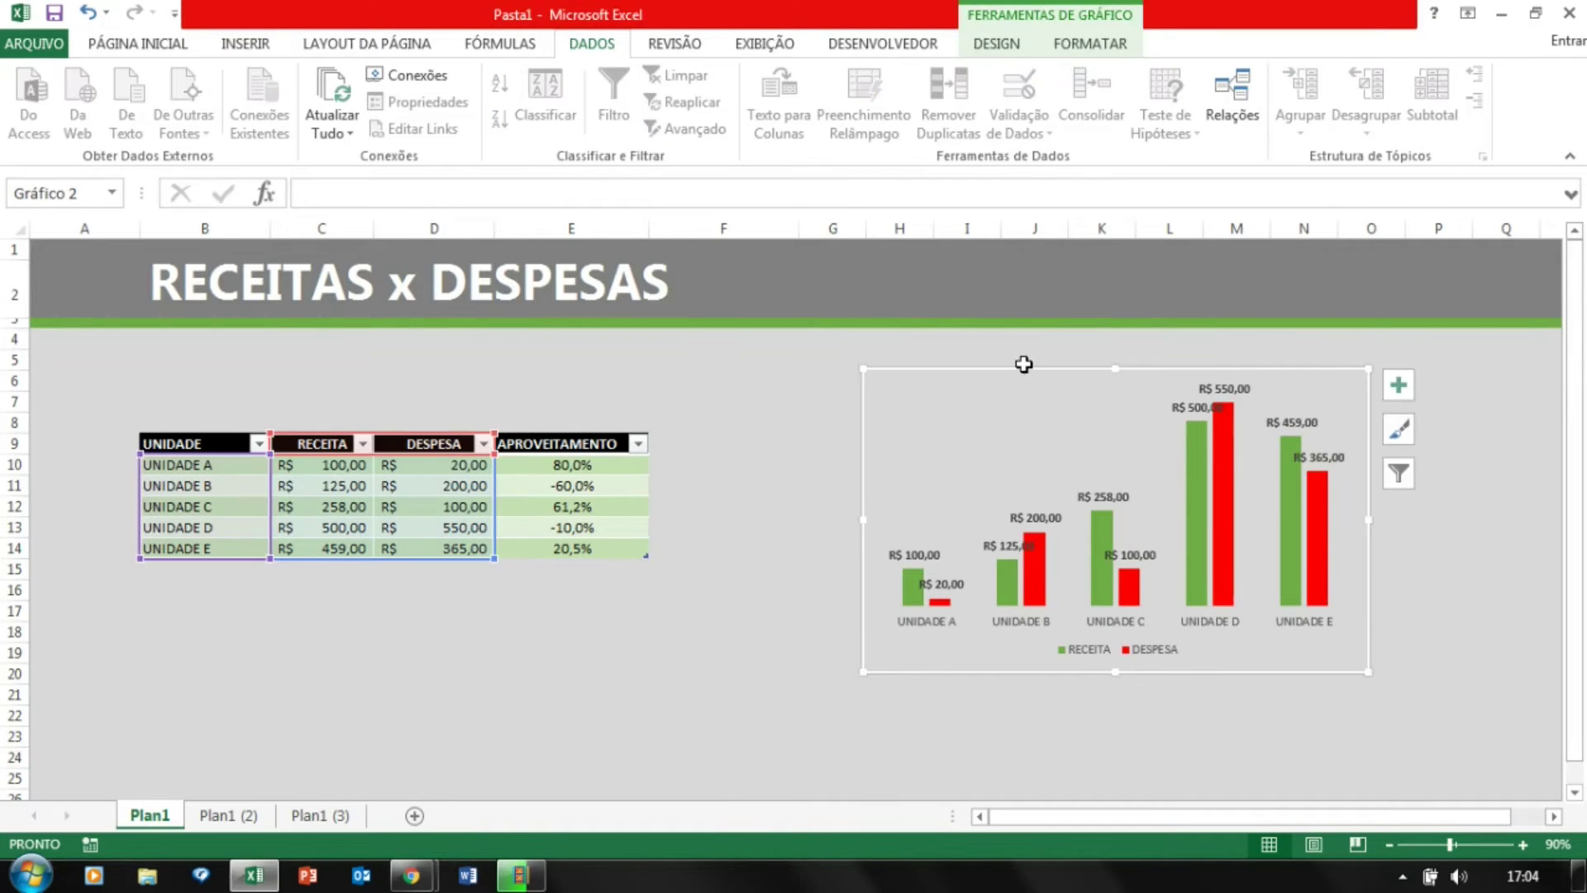
{"action": "left_click_drag", "start_coordinate": [1013, 368], "coordinate": [1229, 351]}
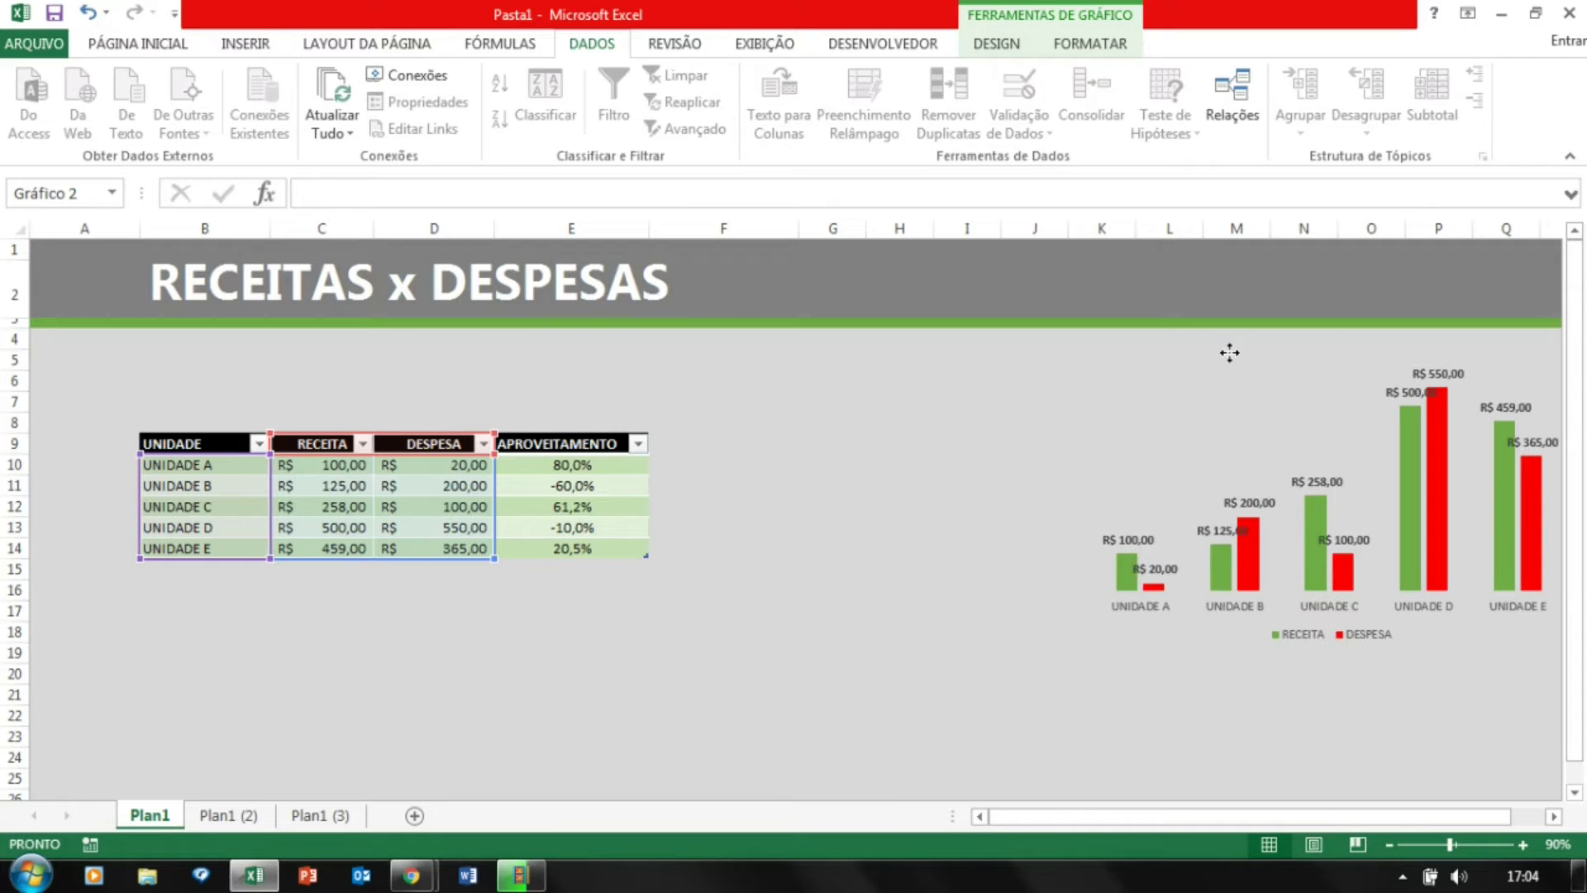
{"action": "left_click", "coordinate": [786, 401]}
Examine the APROVEITAMENTO results for UNIDADE B and UNIDADE D against their revenue and expenses.
{"action": "left_click_drag", "start_coordinate": [634, 467], "coordinate": [613, 549]}
{"action": "left_click", "coordinate": [577, 486]}
{"action": "left_click", "coordinate": [577, 507]}
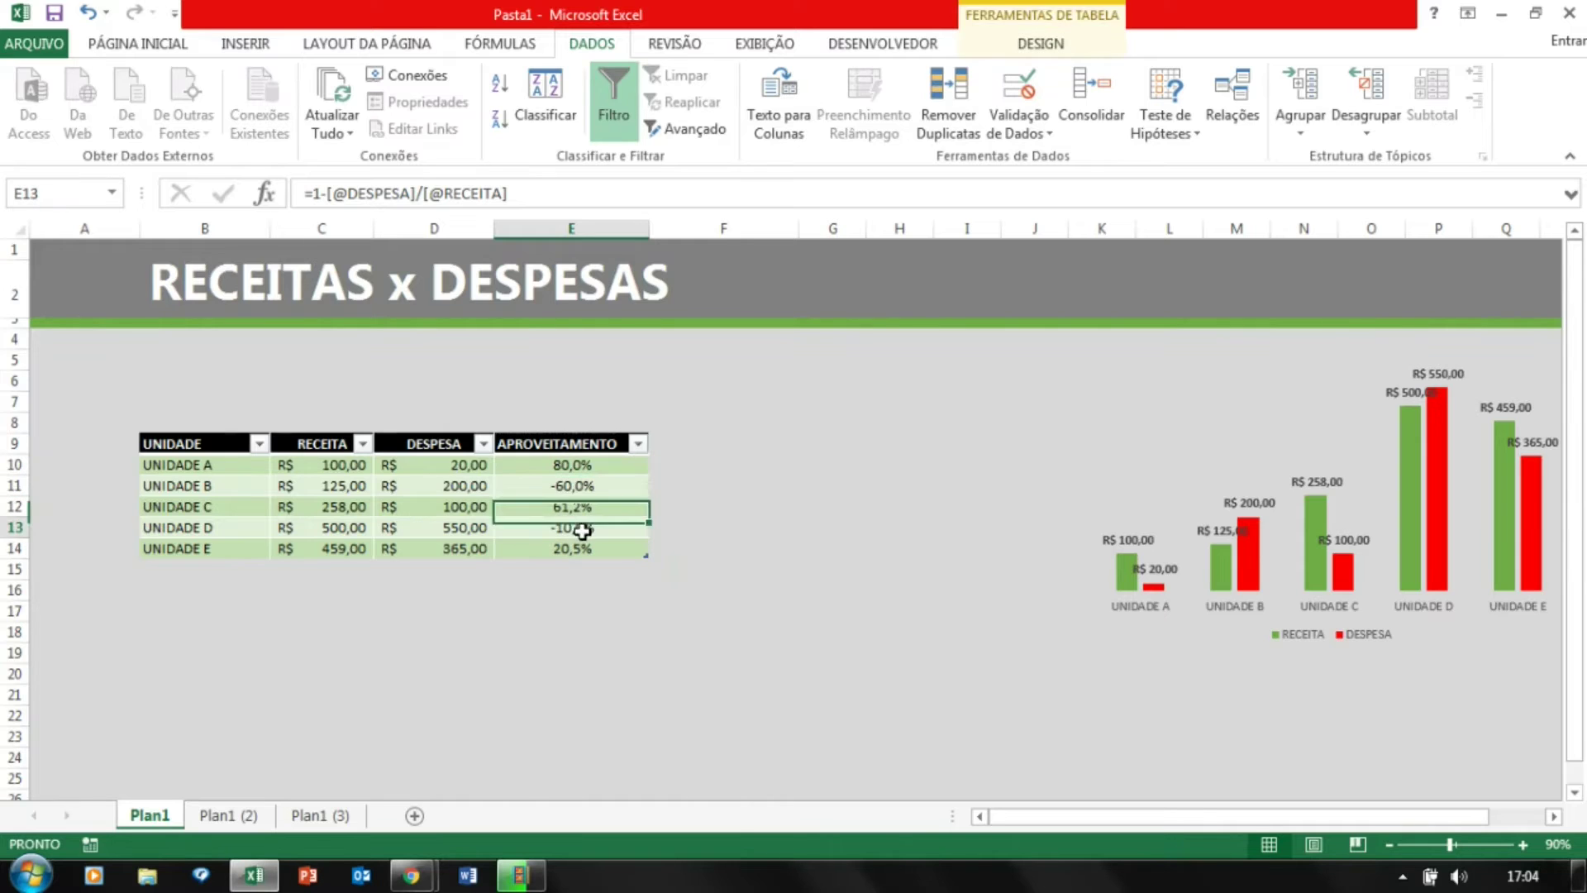
{"action": "left_click", "coordinate": [573, 486]}
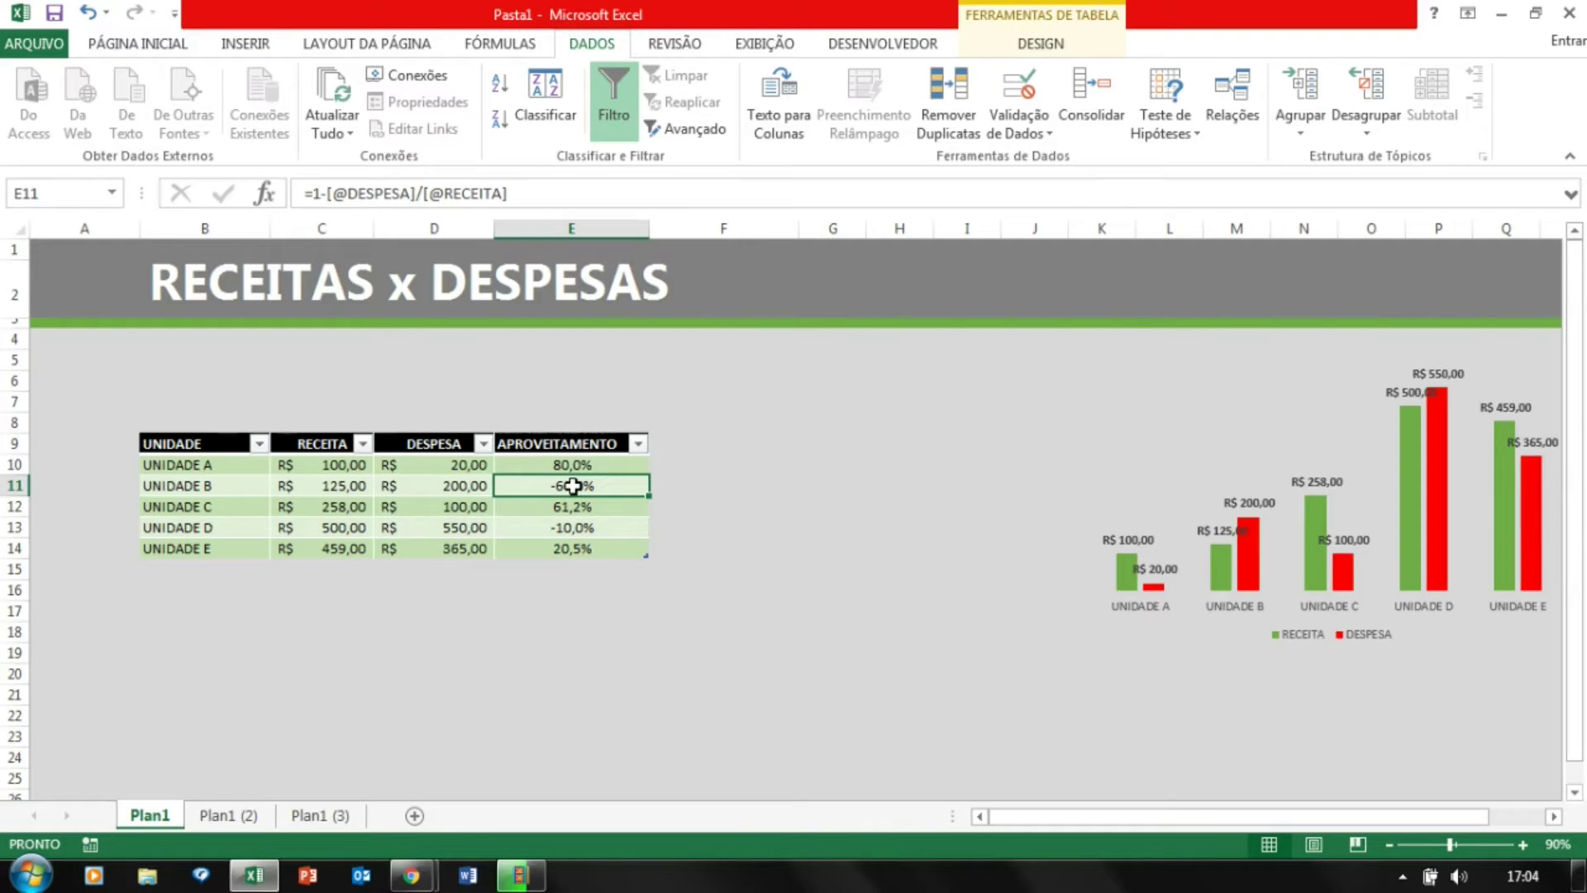
{"action": "left_click", "coordinate": [329, 486]}
{"action": "left_click", "coordinate": [511, 486]}
{"action": "left_click", "coordinate": [598, 528]}
{"action": "left_click", "coordinate": [610, 487]}
{"action": "left_click", "coordinate": [595, 531]}
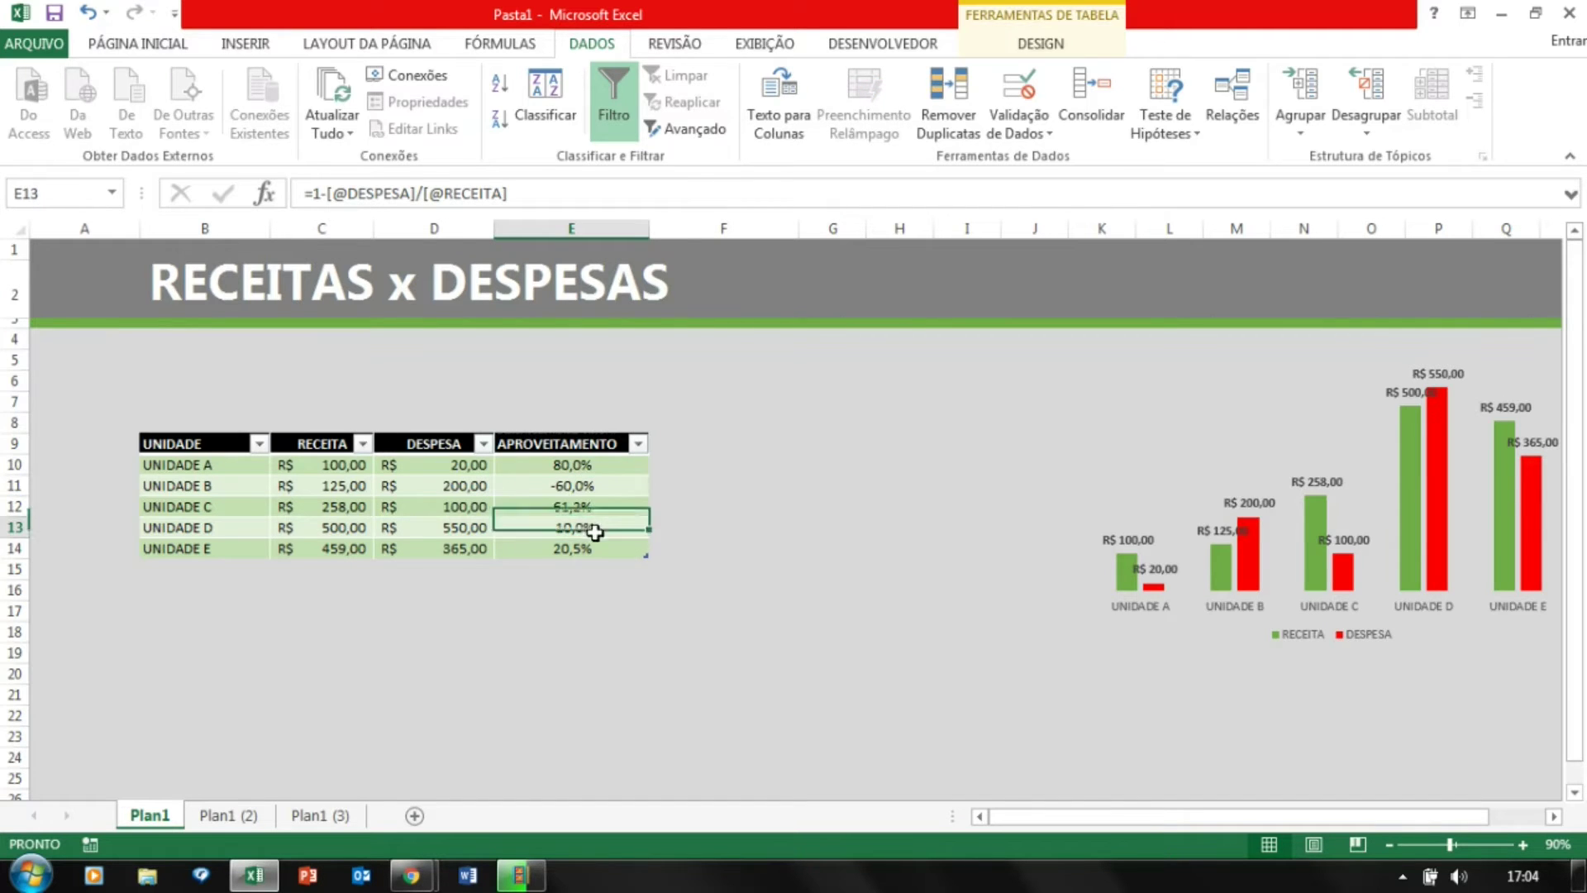
{"action": "left_click", "coordinate": [672, 506]}
{"action": "left_click", "coordinate": [627, 532]}
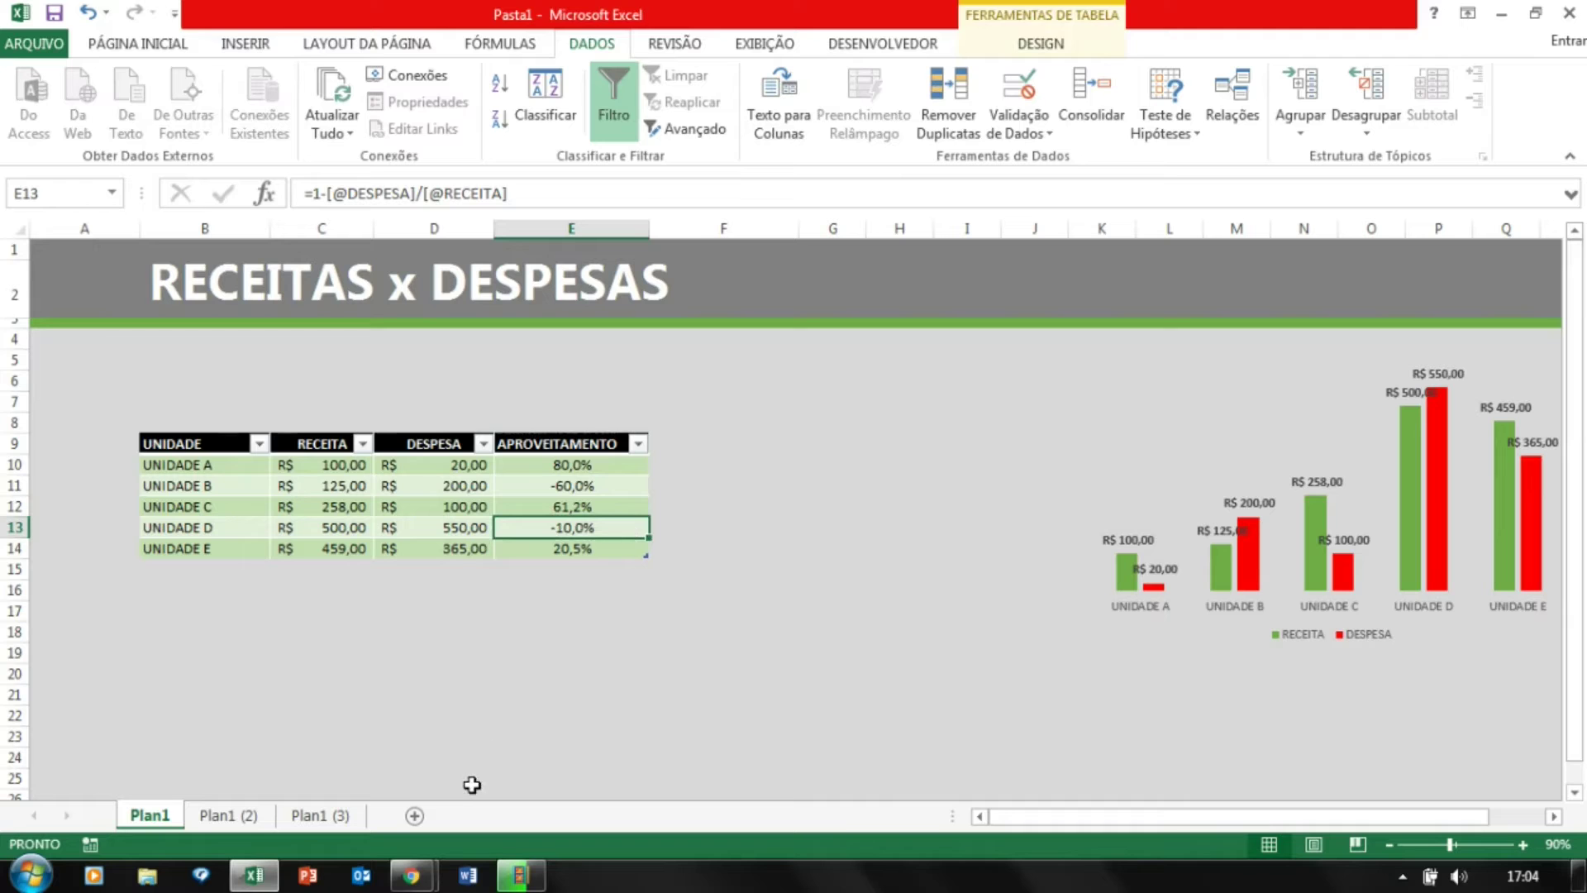
Review each unit's APROVEITAMENTO percentage in turn, from E10 to E14.
{"action": "left_click", "coordinate": [719, 465]}
{"action": "left_click_drag", "start_coordinate": [577, 462], "coordinate": [590, 545]}
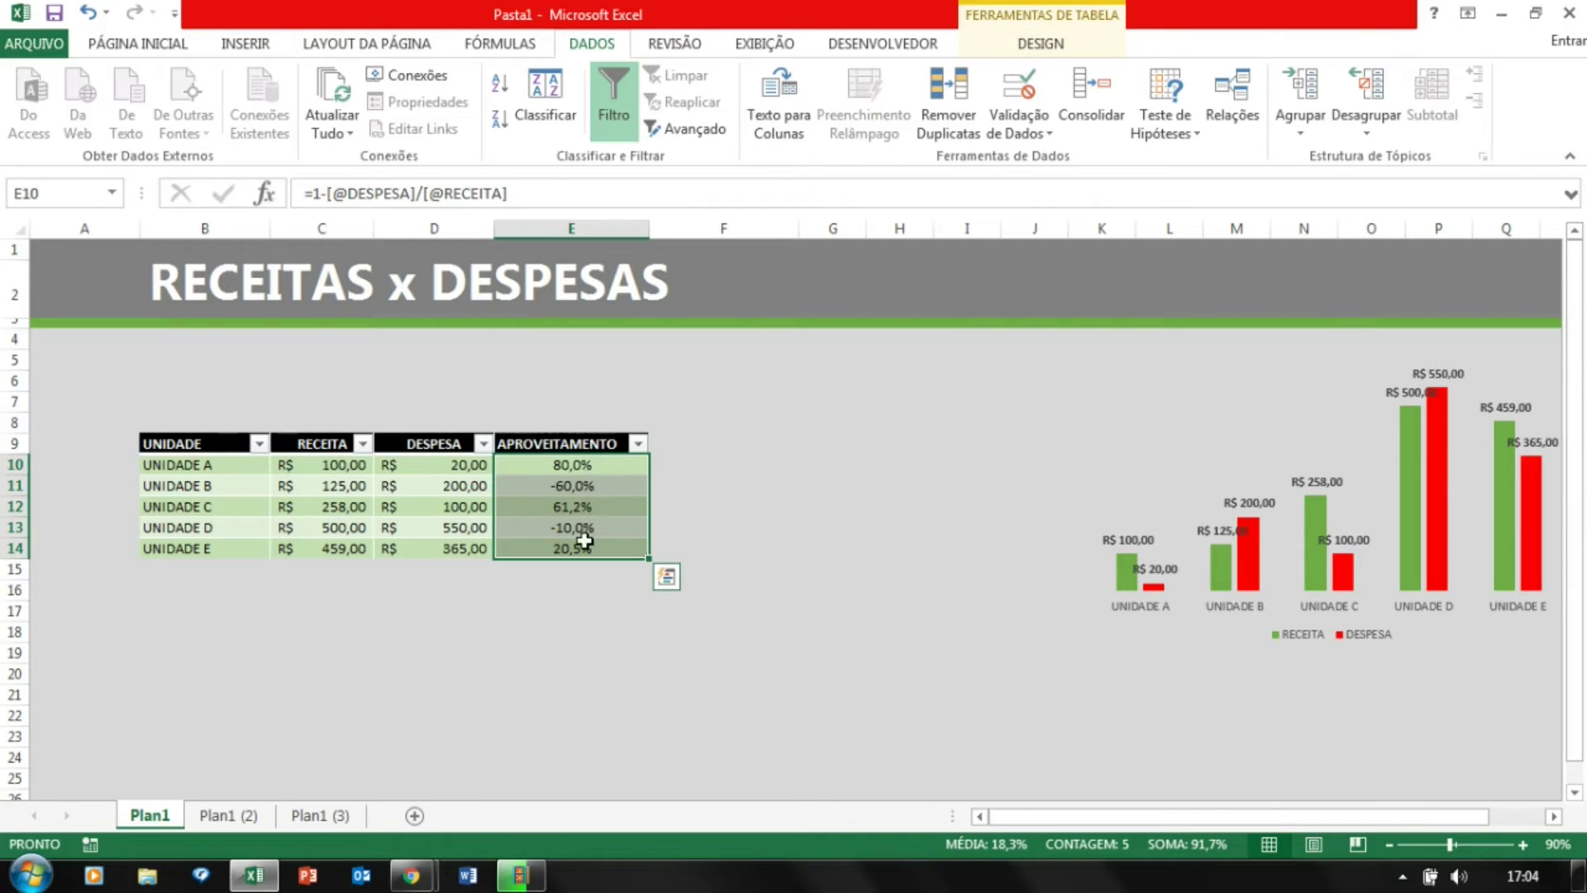
{"action": "left_click", "coordinate": [570, 464]}
{"action": "left_click", "coordinate": [577, 489]}
{"action": "left_click", "coordinate": [575, 506]}
{"action": "left_click", "coordinate": [581, 526]}
{"action": "left_click", "coordinate": [589, 547]}
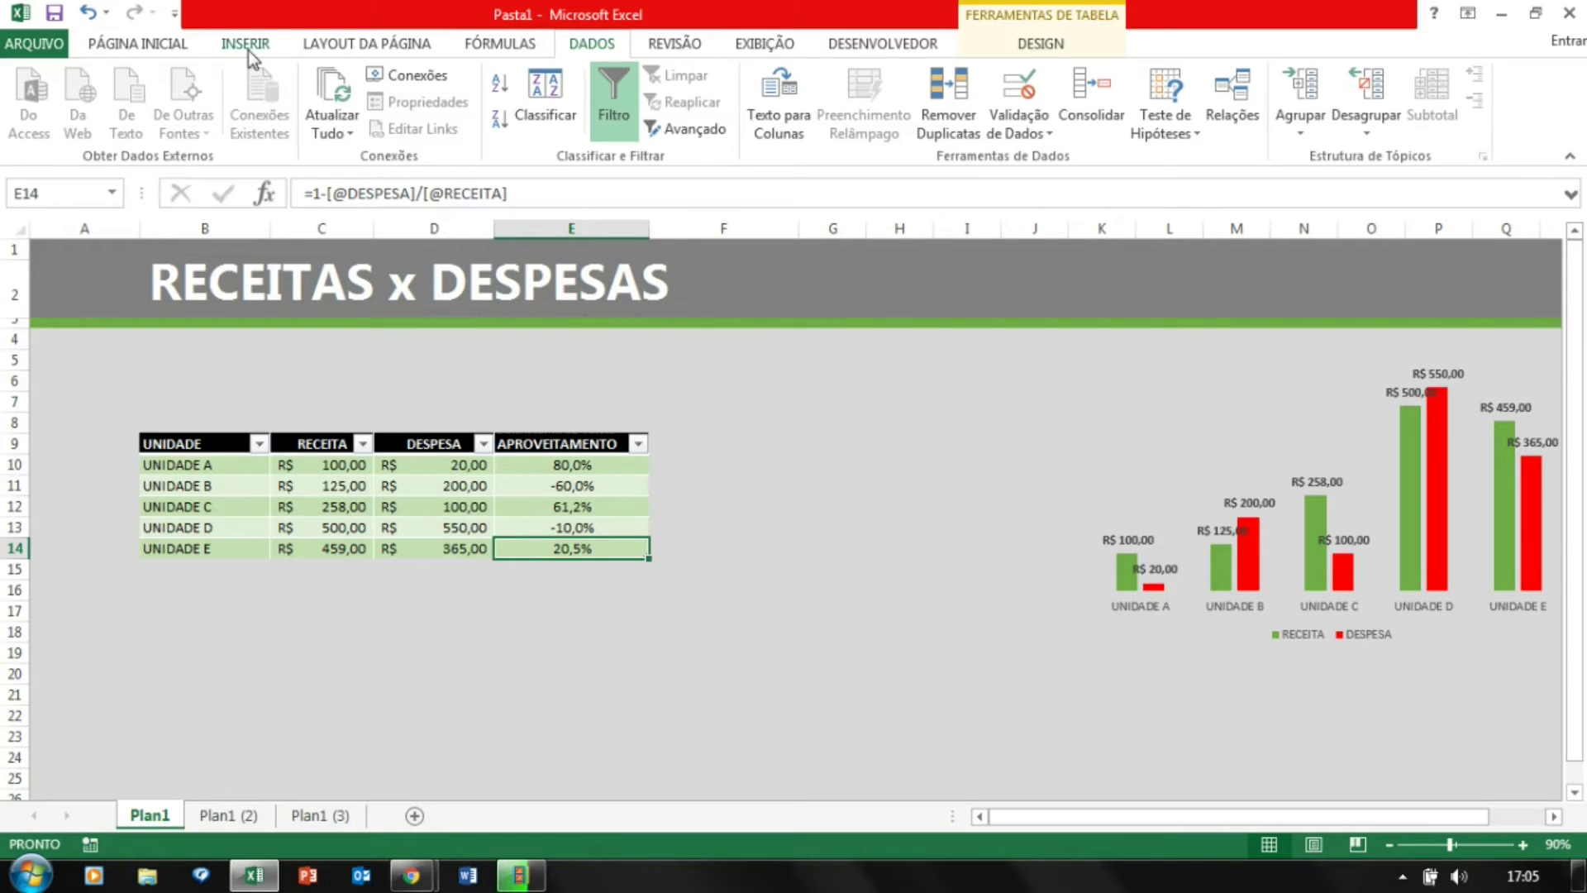
Start a Less Than highlight rule for the APROVEITAMENTO cells E10:E14 with a threshold of 0%.
{"action": "left_click", "coordinate": [154, 46]}
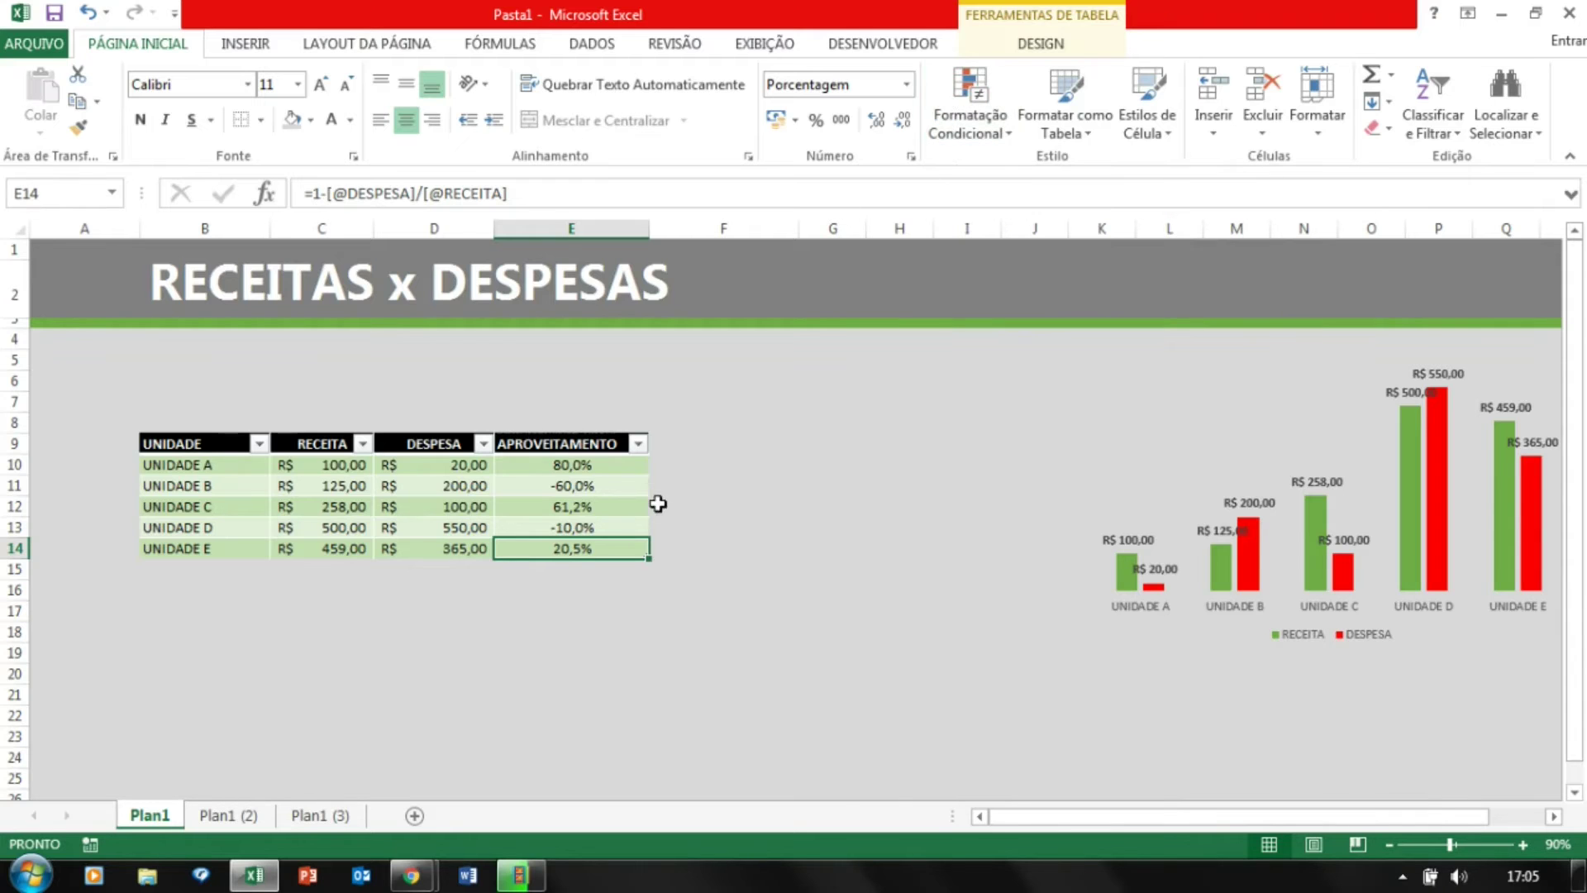
{"action": "left_click_drag", "start_coordinate": [572, 464], "coordinate": [602, 545]}
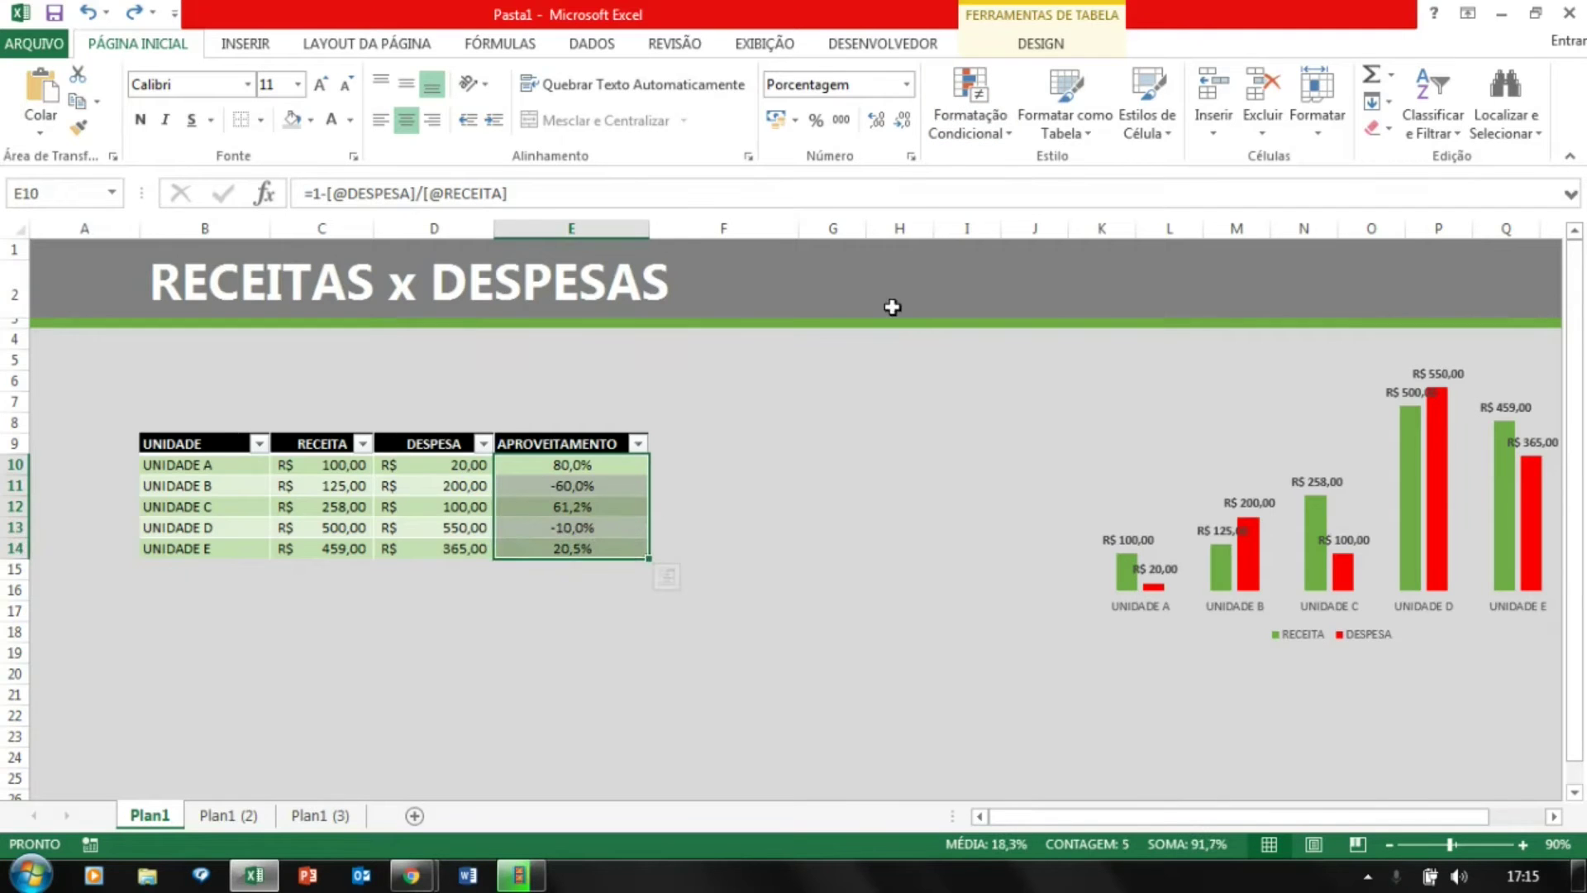
{"action": "left_click", "coordinate": [966, 132]}
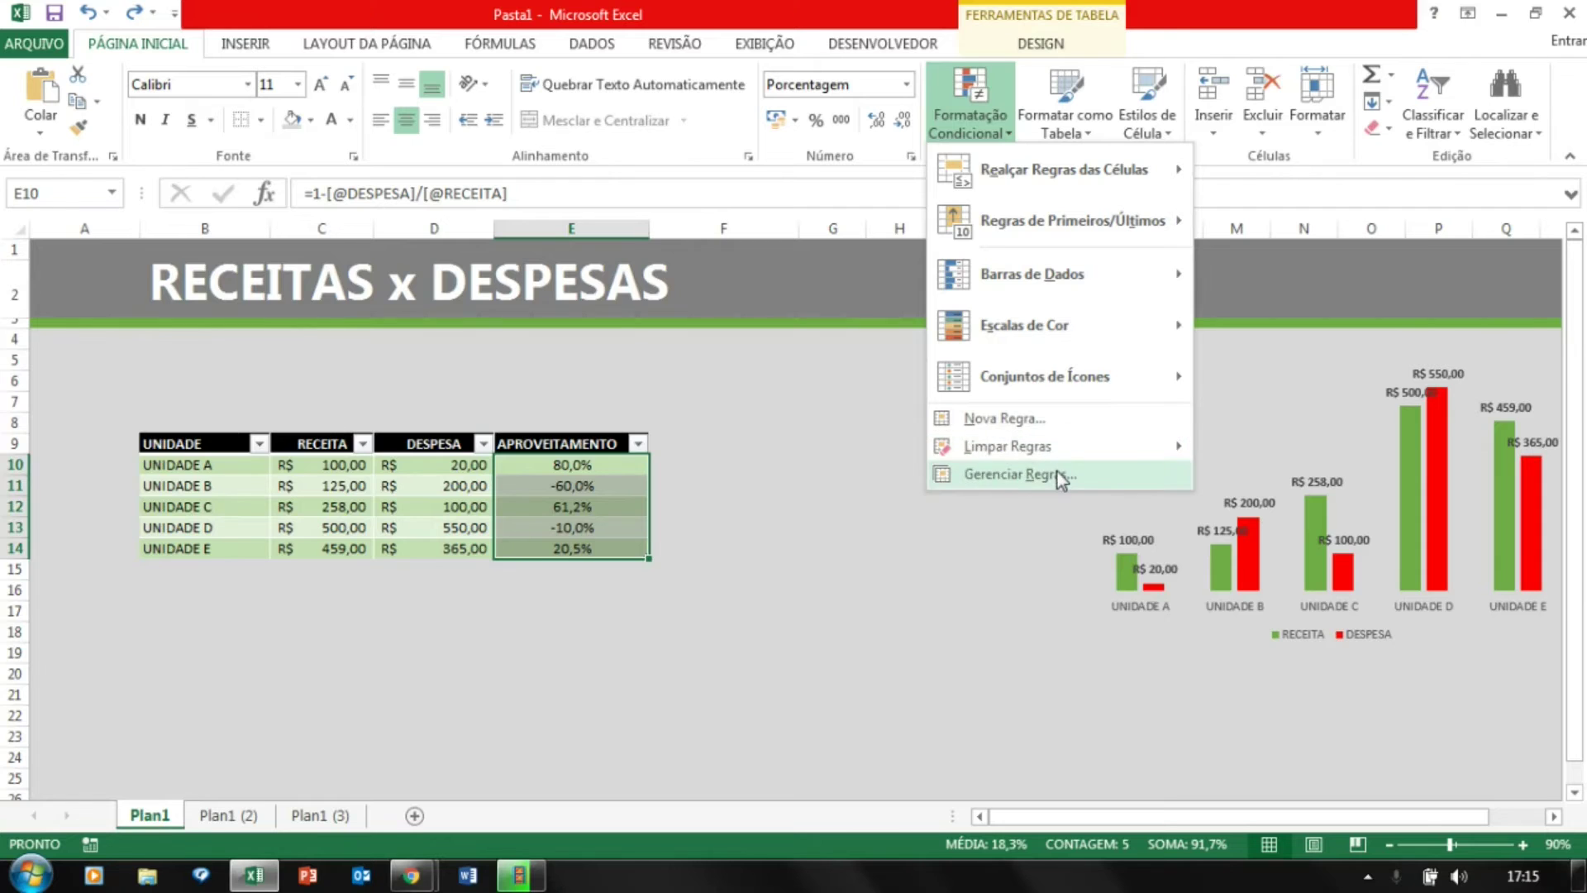
{"action": "mouse_move", "coordinate": [1061, 458]}
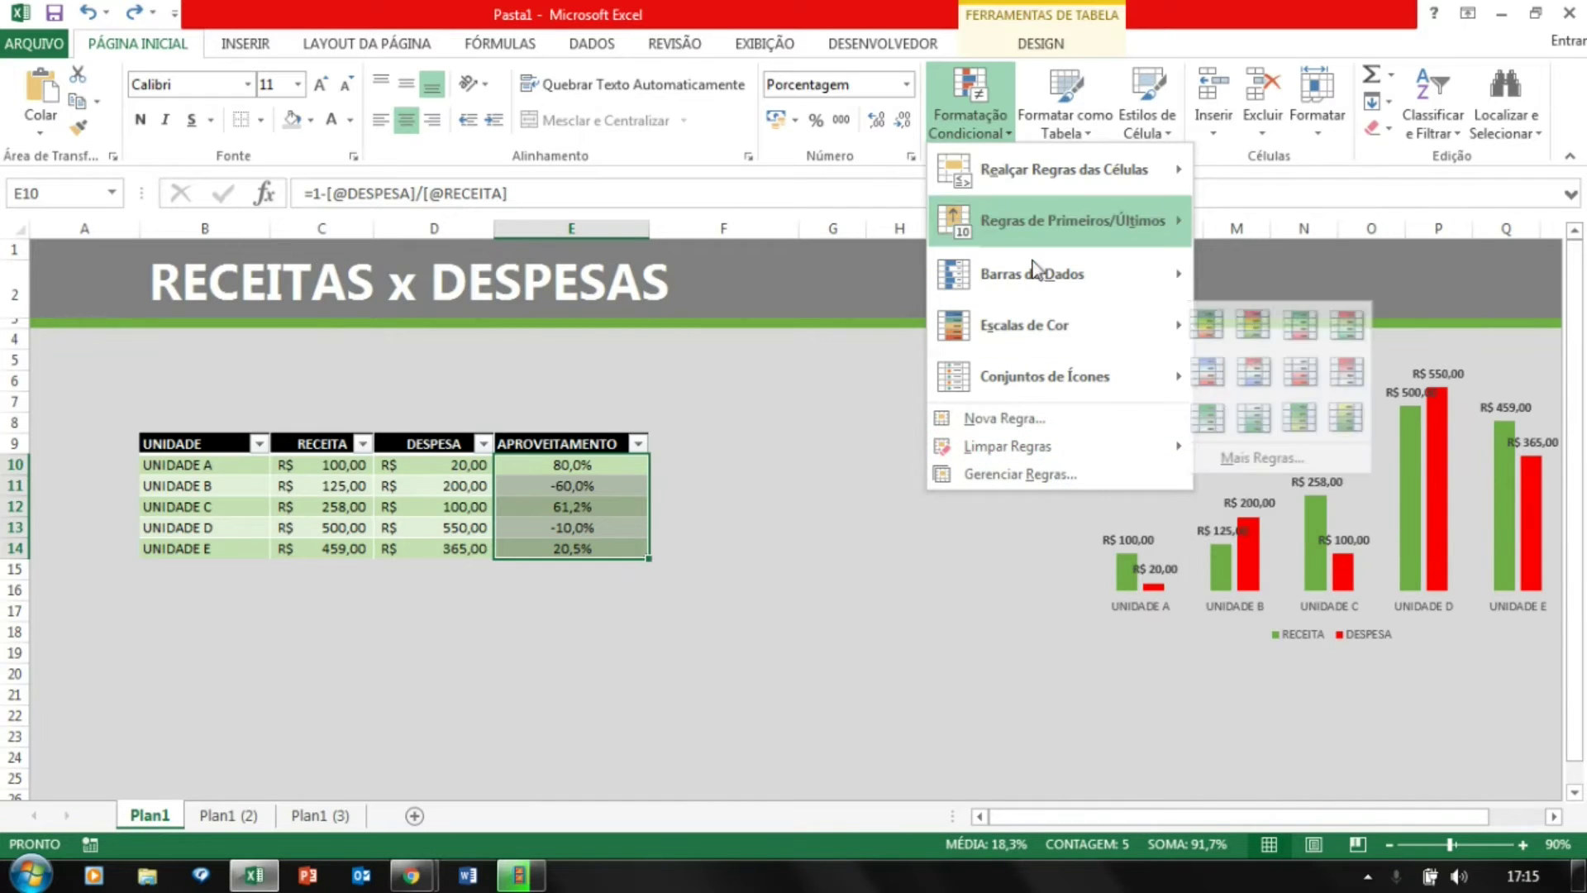
{"action": "mouse_move", "coordinate": [1060, 175]}
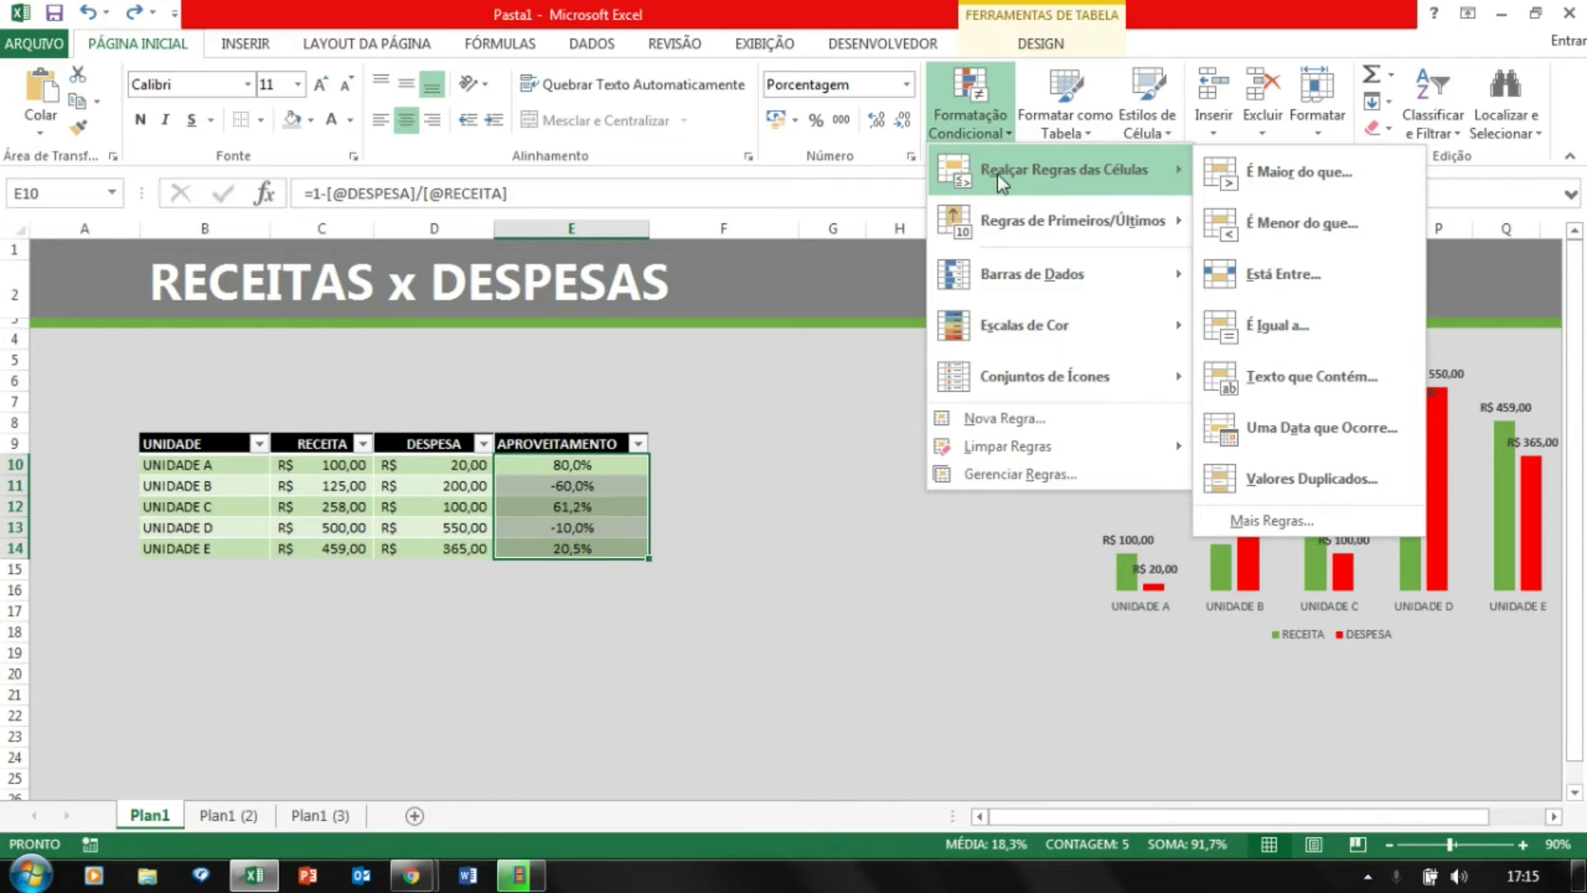
{"action": "left_click", "coordinate": [1286, 223]}
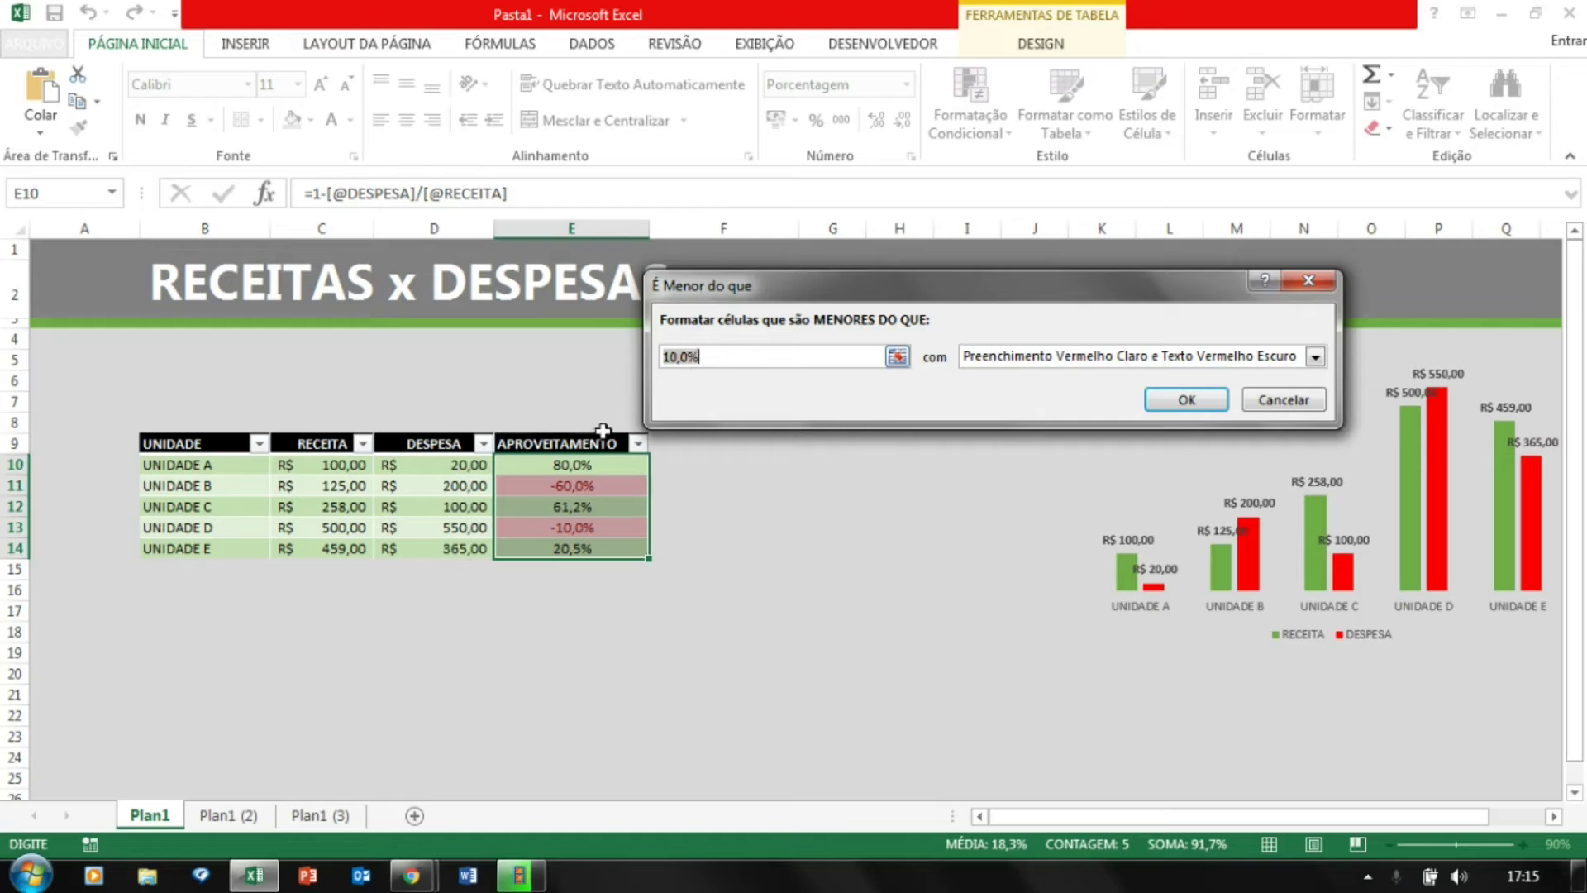
{"action": "left_click", "coordinate": [675, 359]}
{"action": "left_click_drag", "start_coordinate": [716, 356], "coordinate": [667, 356]}
{"action": "type", "text": "0"}
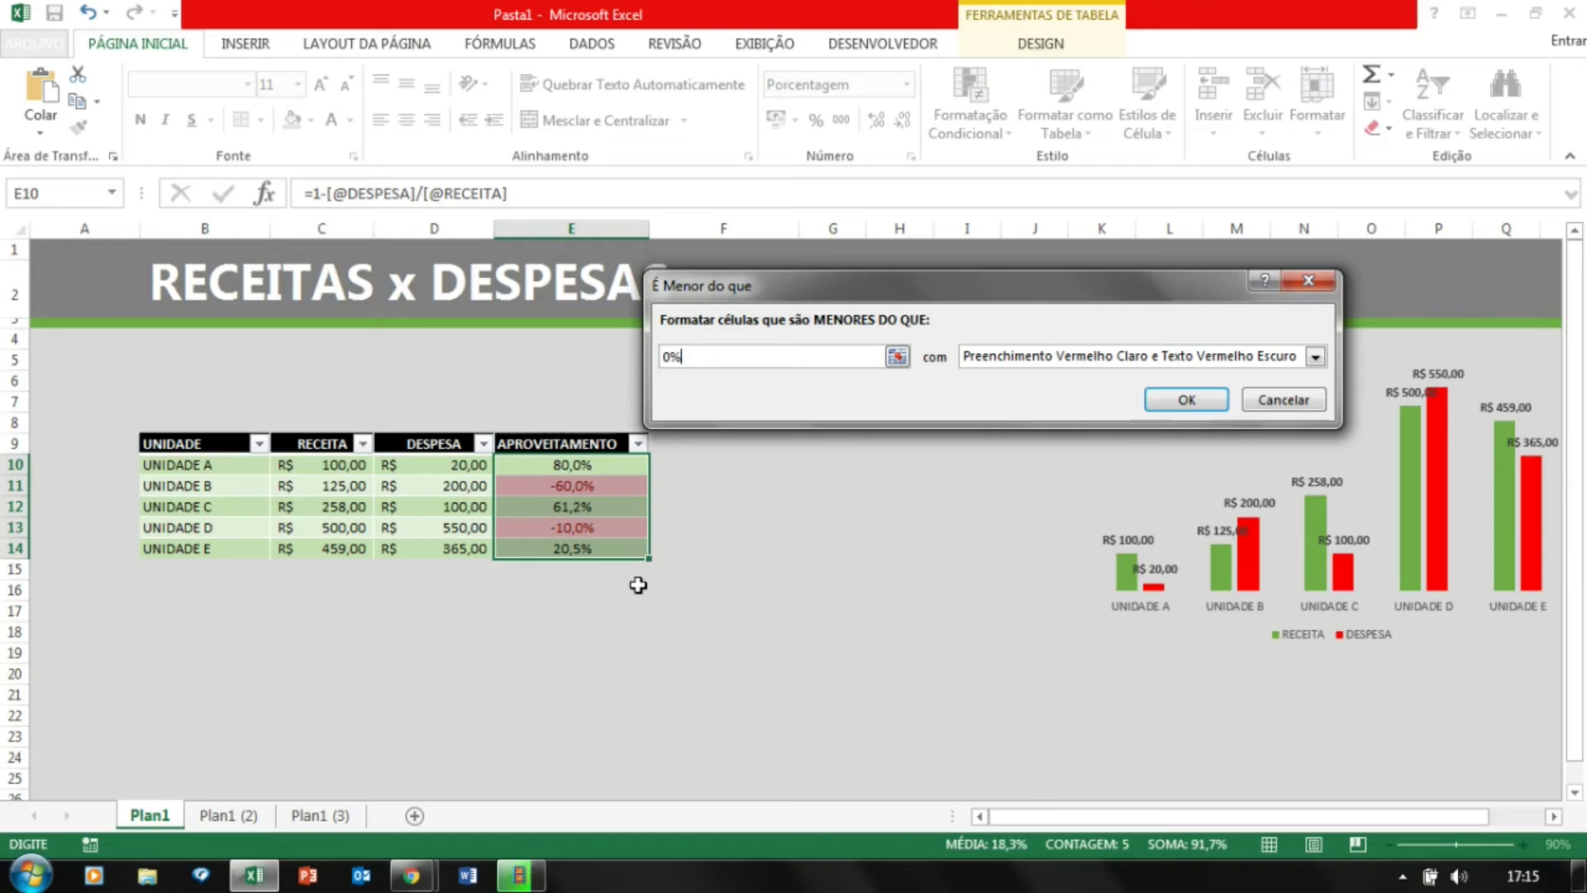
Try the preset formats on the below-0% rule in turn: yellow, green, light red fill and red text.
{"action": "left_click", "coordinate": [1316, 357]}
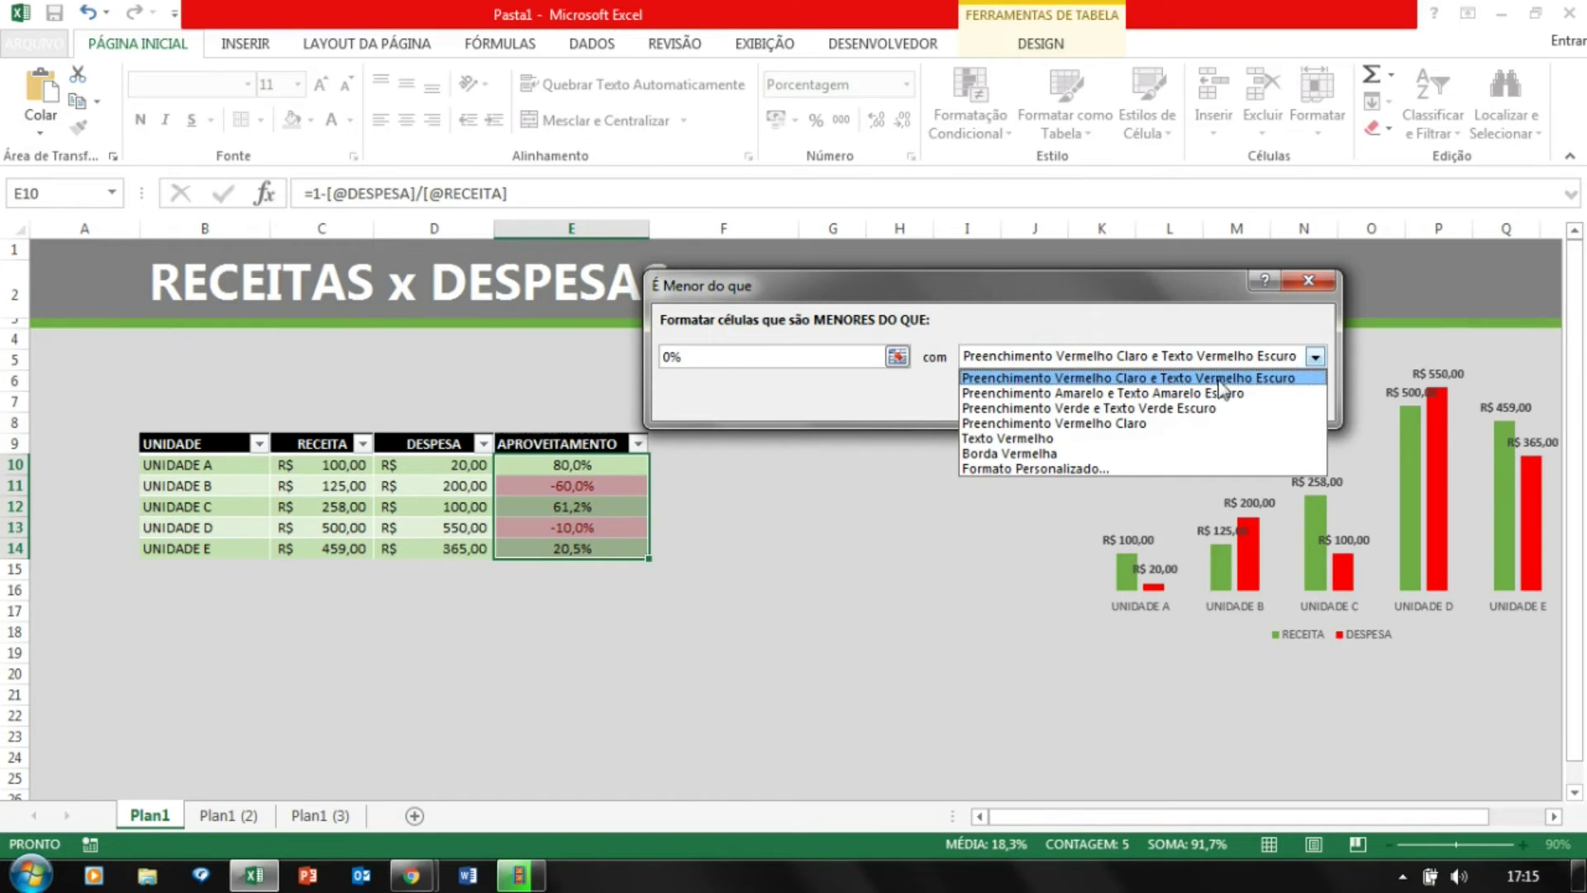
{"action": "left_click", "coordinate": [1221, 386]}
{"action": "left_click", "coordinate": [1315, 356]}
{"action": "left_click", "coordinate": [1190, 393]}
{"action": "left_click", "coordinate": [1314, 359]}
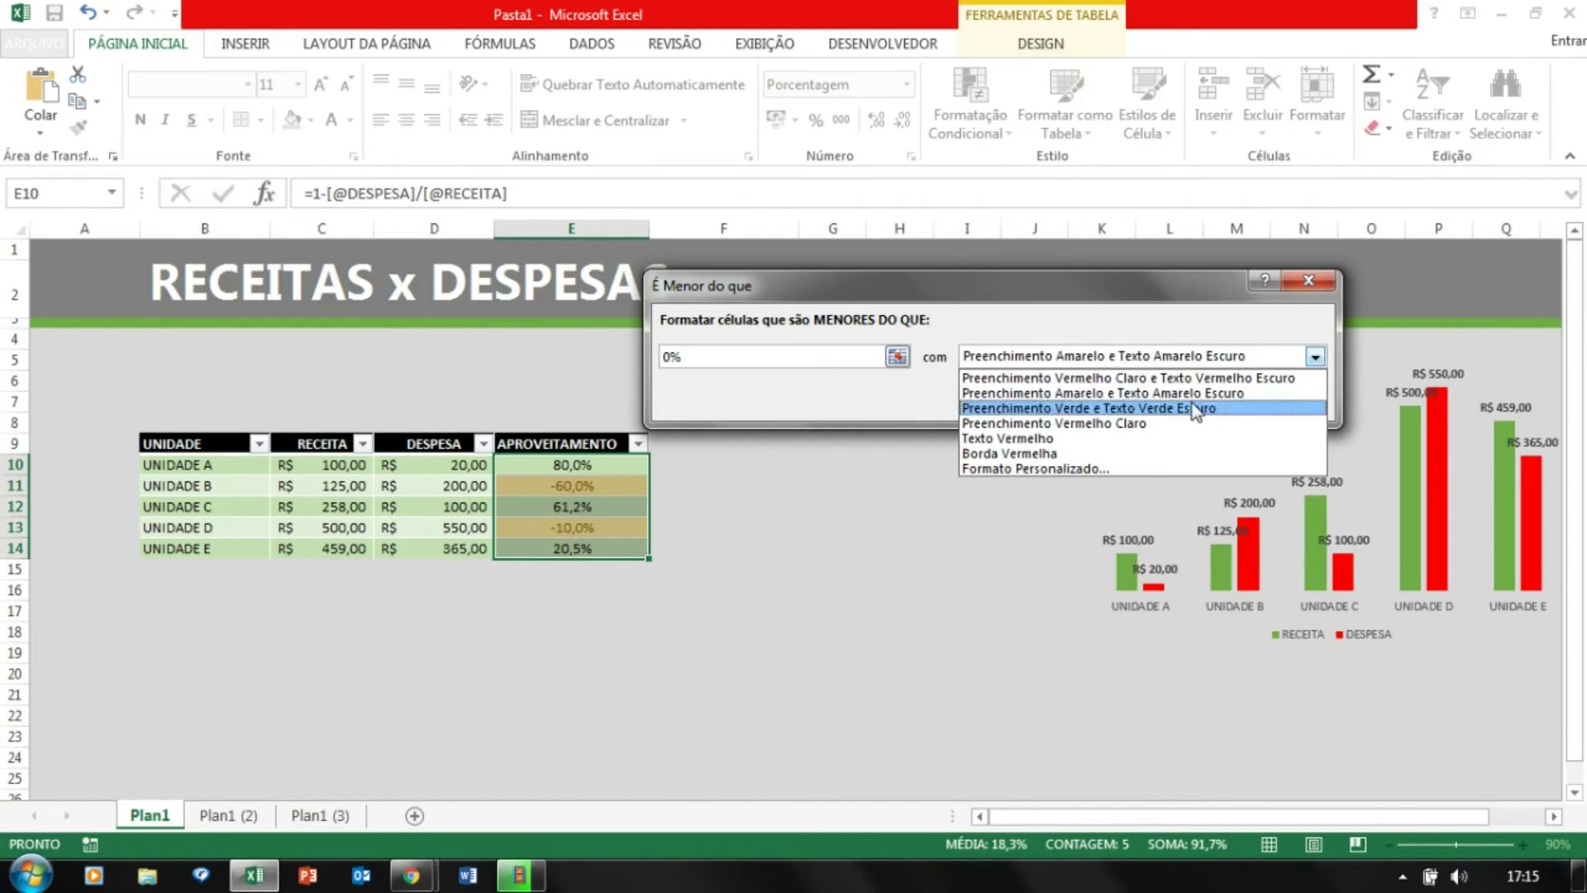
{"action": "left_click", "coordinate": [1195, 407]}
{"action": "left_click", "coordinate": [1315, 357]}
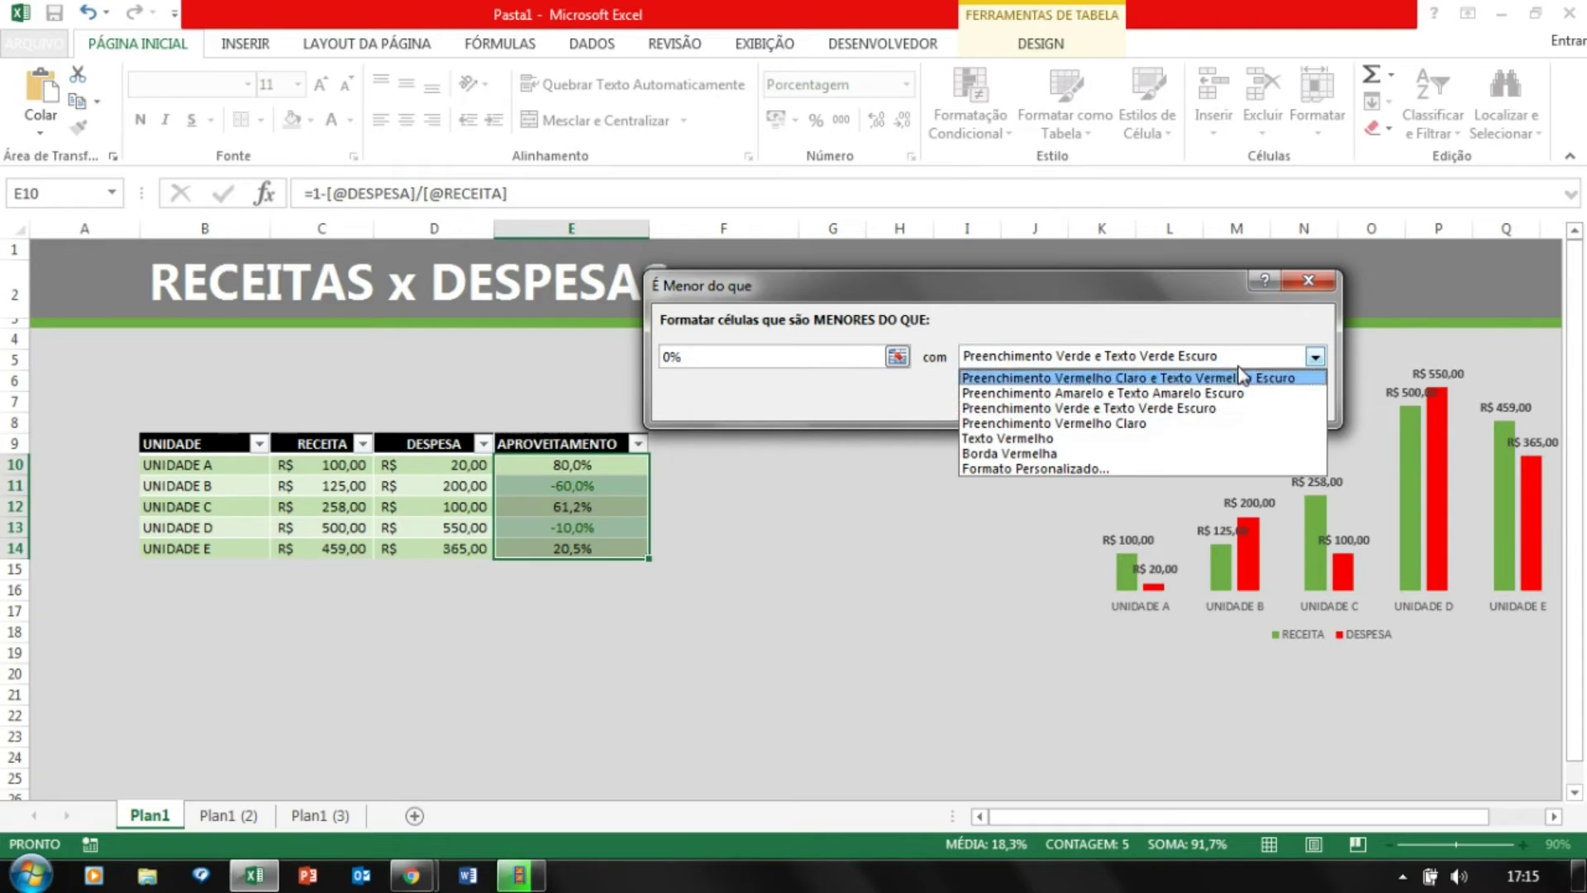
{"action": "left_click", "coordinate": [1148, 422]}
{"action": "left_click", "coordinate": [1315, 357]}
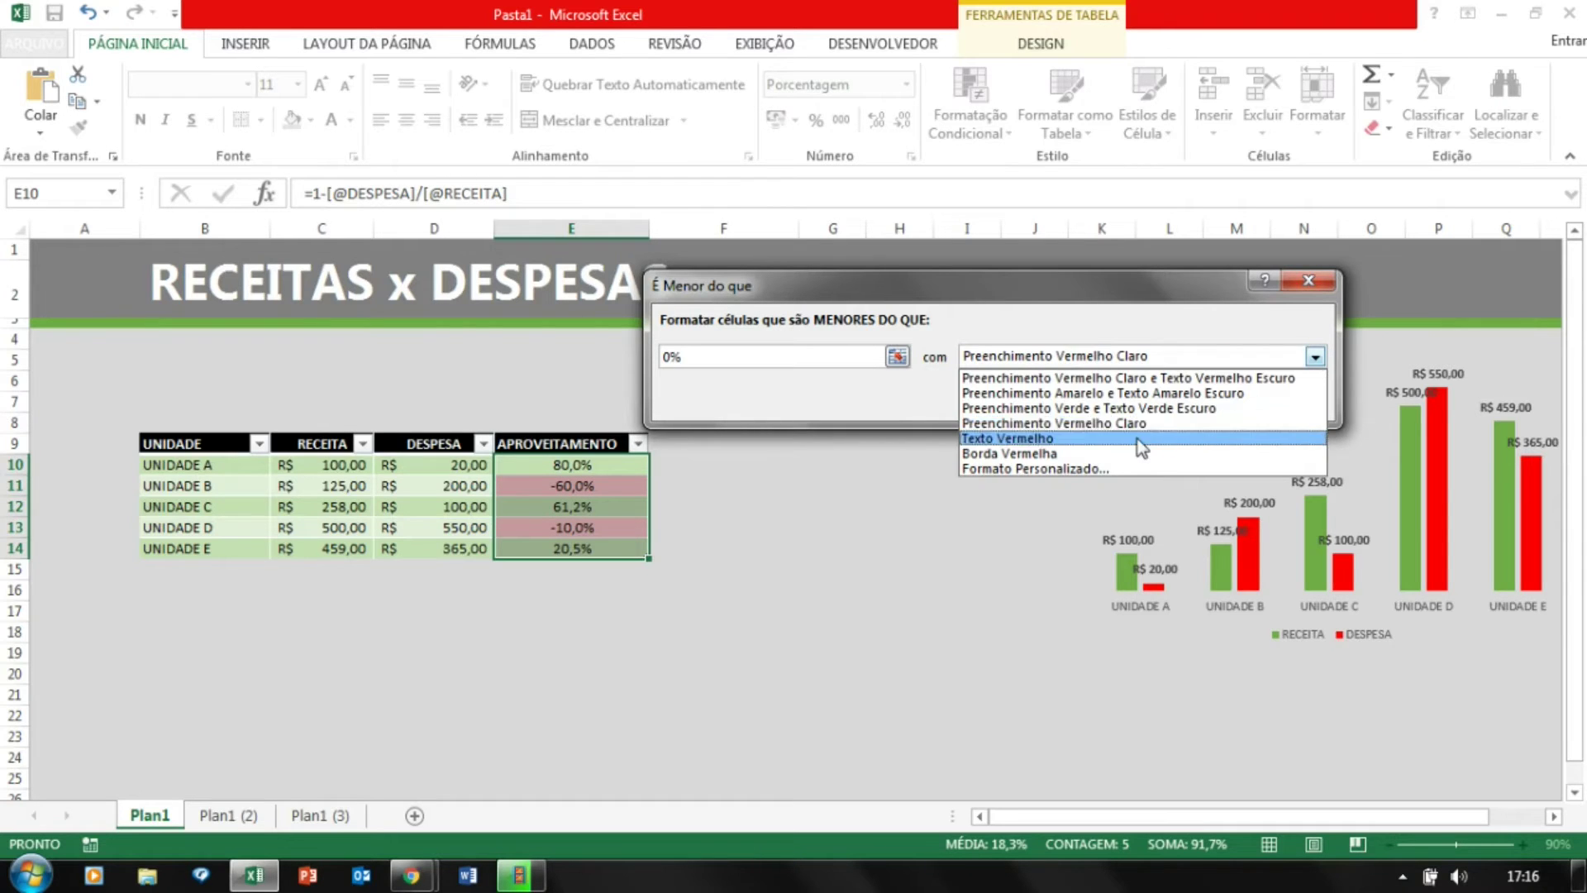
{"action": "left_click", "coordinate": [1137, 439]}
Give the below-0% rule a custom format with bold red font and apply it to the APROVEITAMENTO cells.
{"action": "left_click", "coordinate": [1315, 357]}
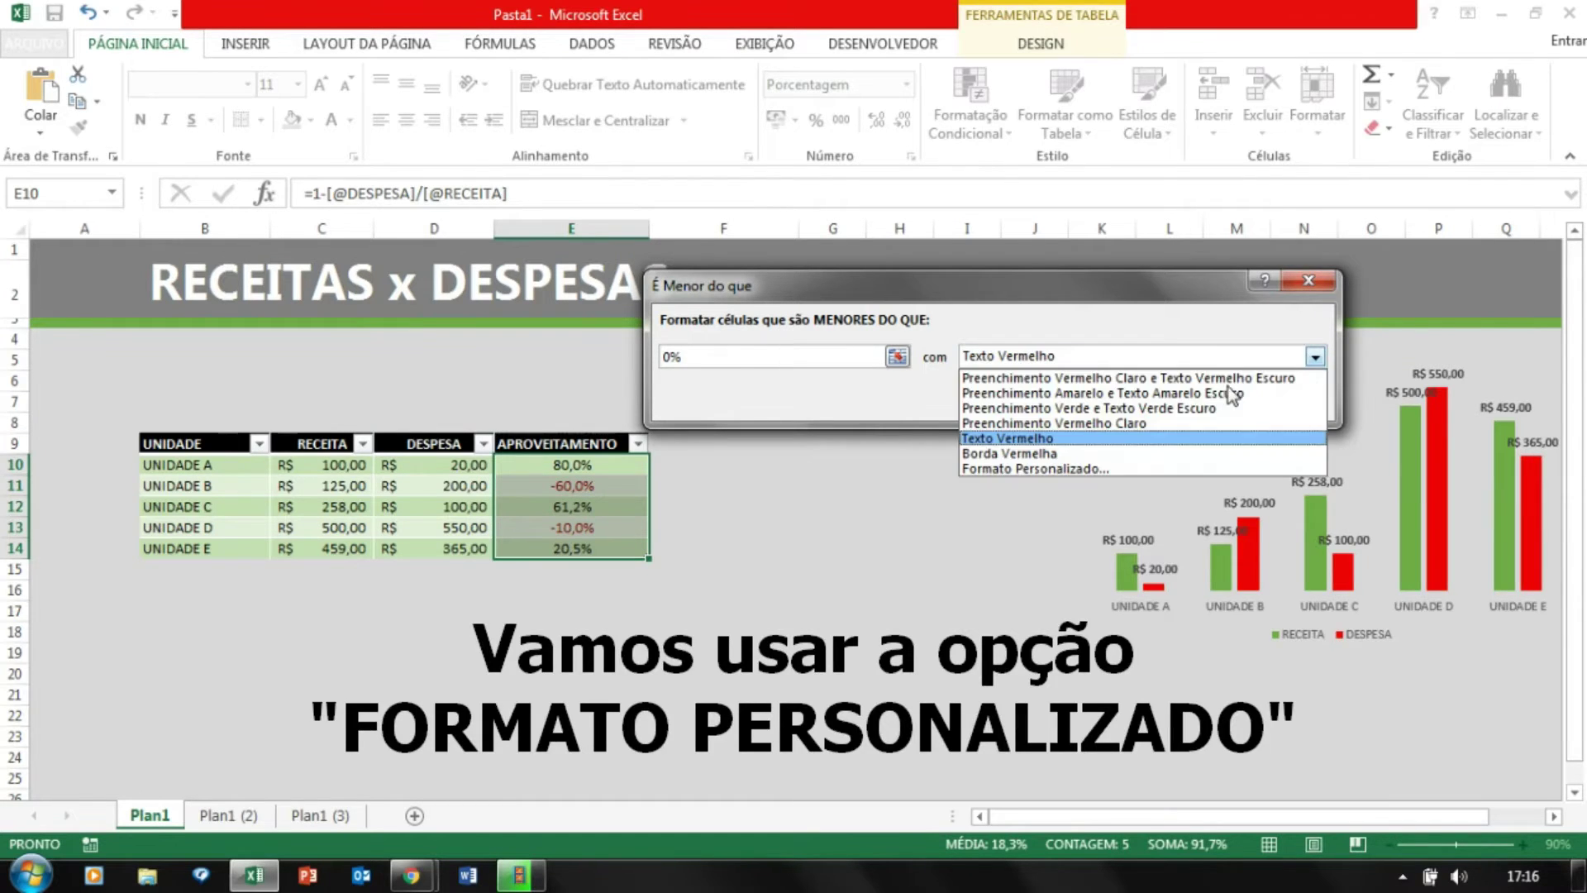
{"action": "left_click", "coordinate": [1092, 471]}
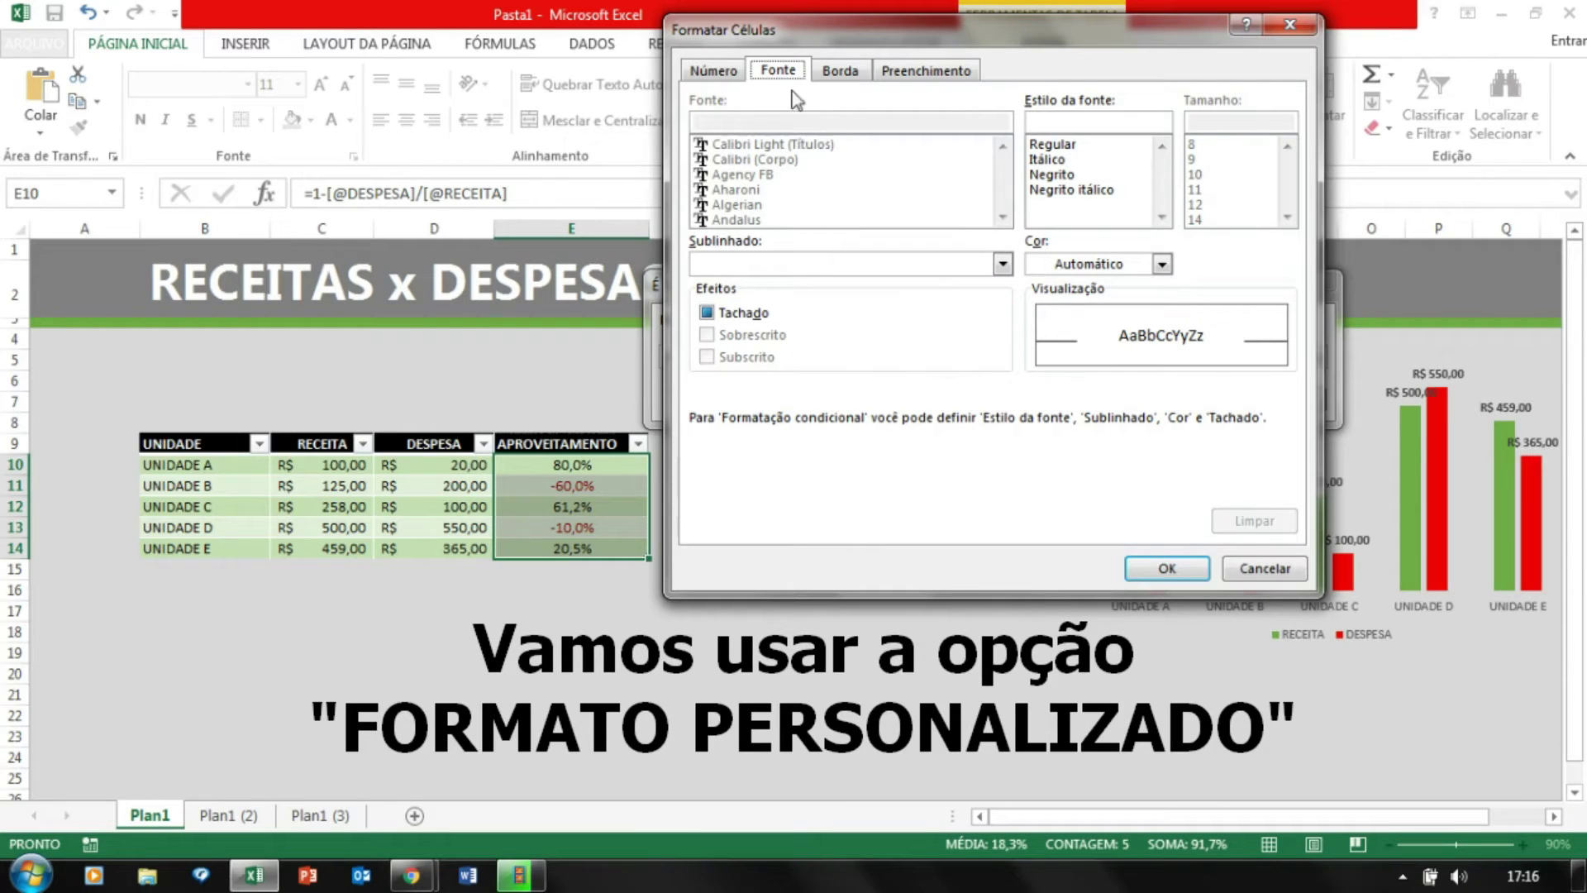
{"action": "left_click", "coordinate": [1161, 264]}
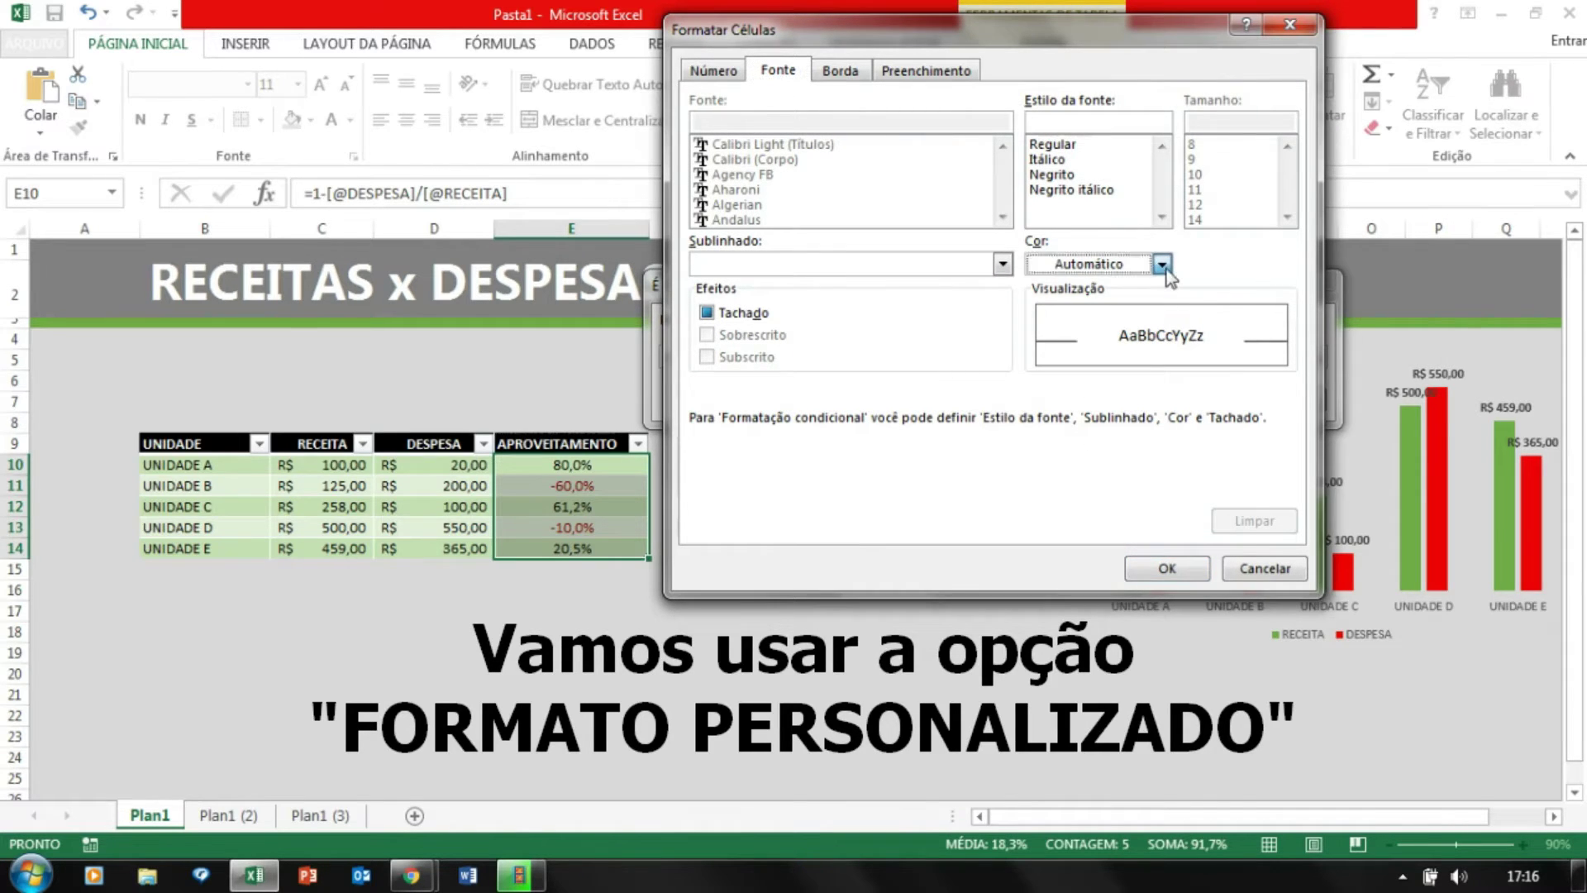
{"action": "left_click", "coordinate": [1056, 471]}
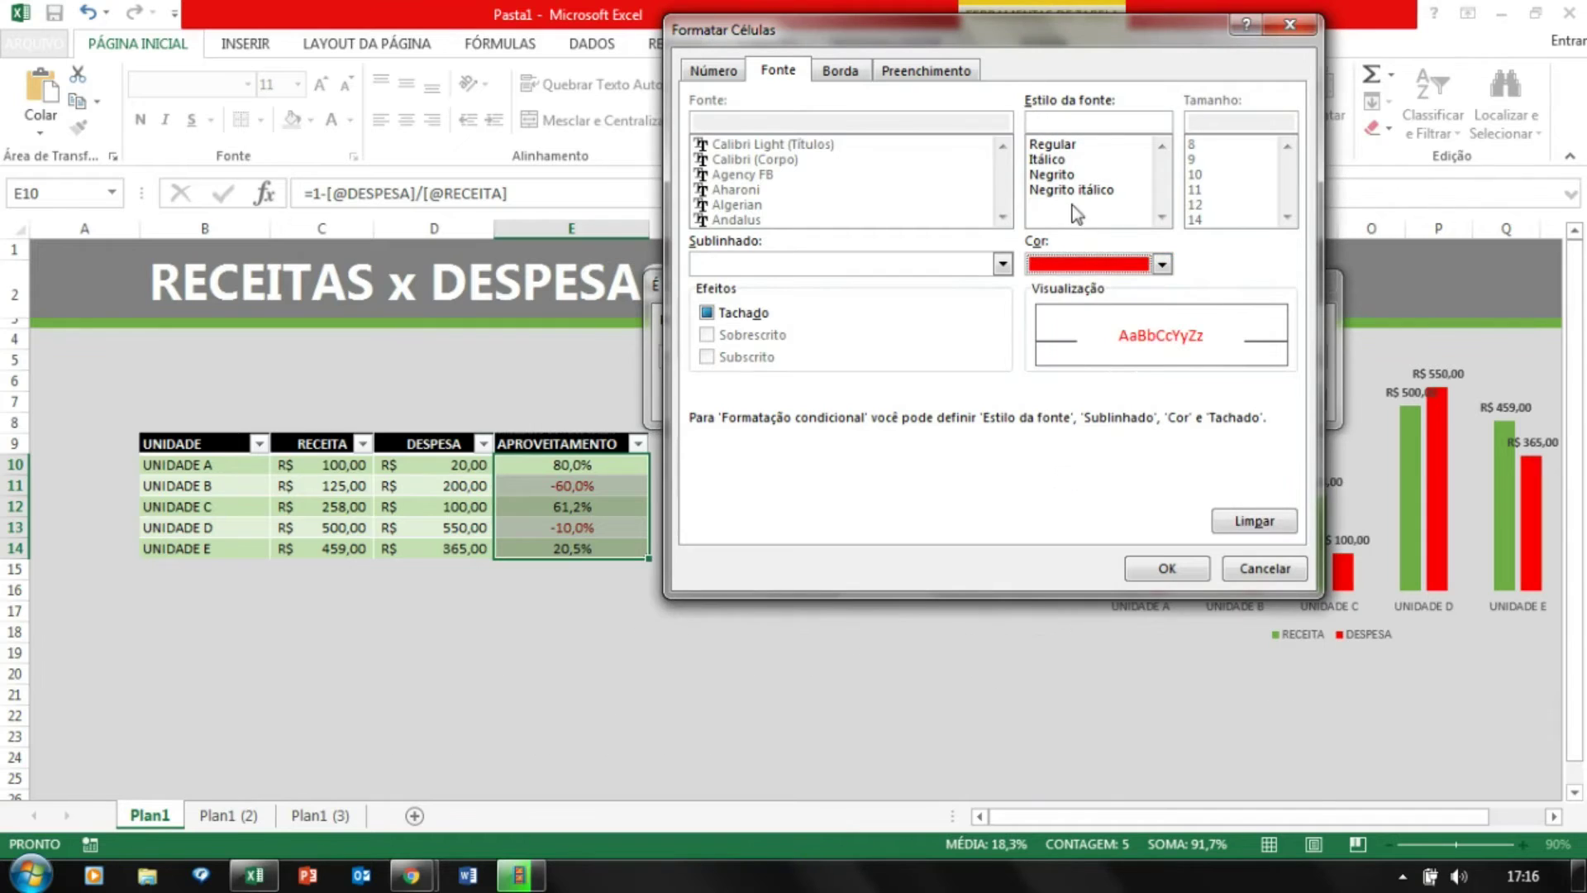
{"action": "left_click", "coordinate": [1054, 174]}
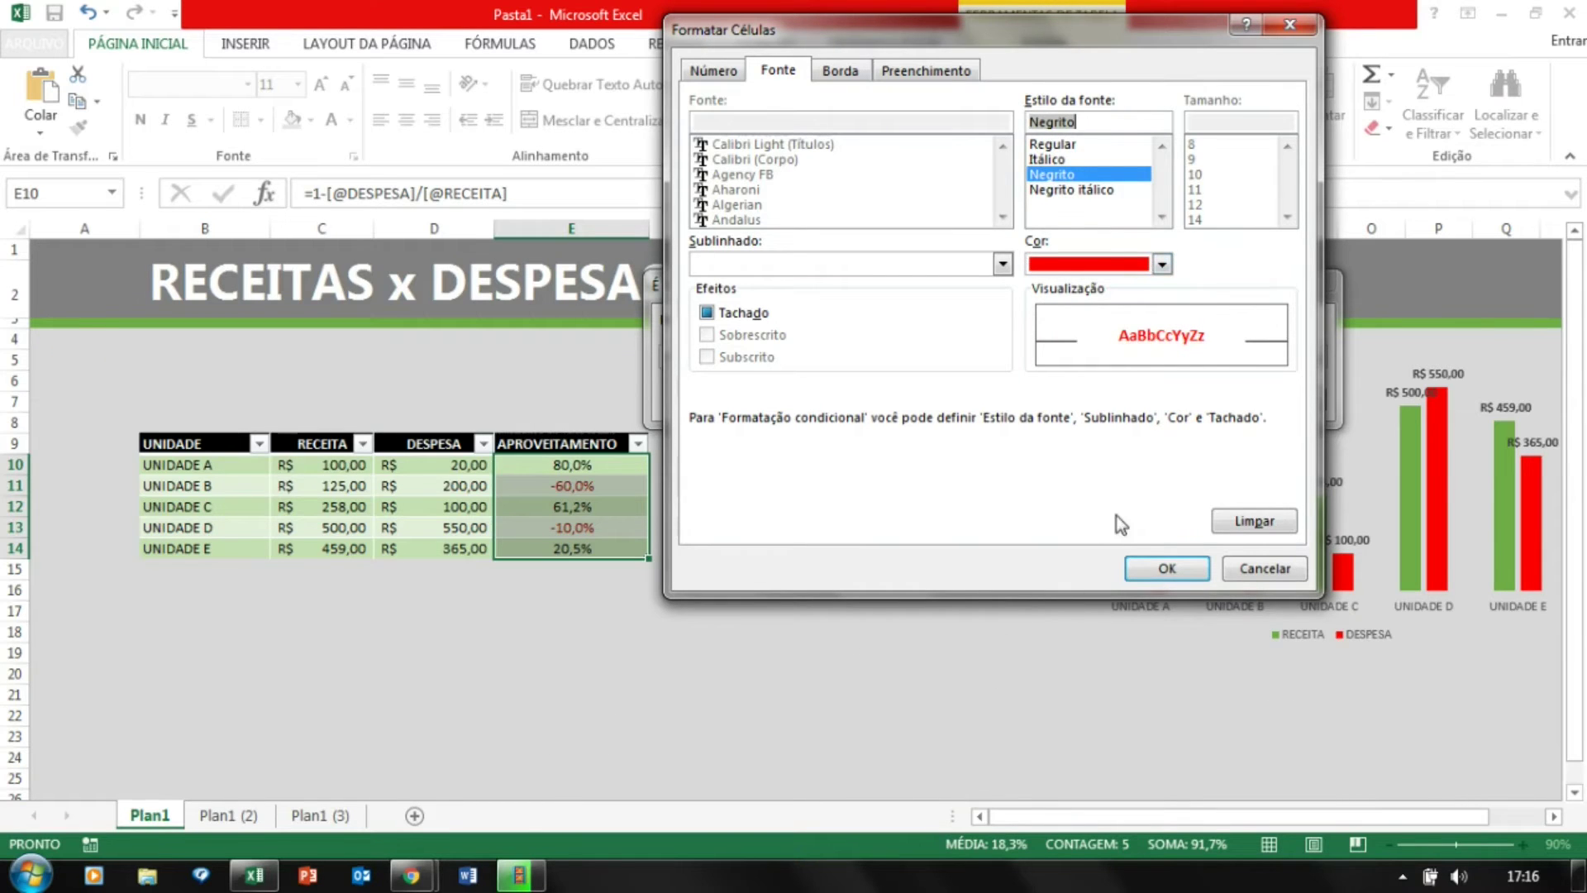
{"action": "left_click", "coordinate": [1145, 564]}
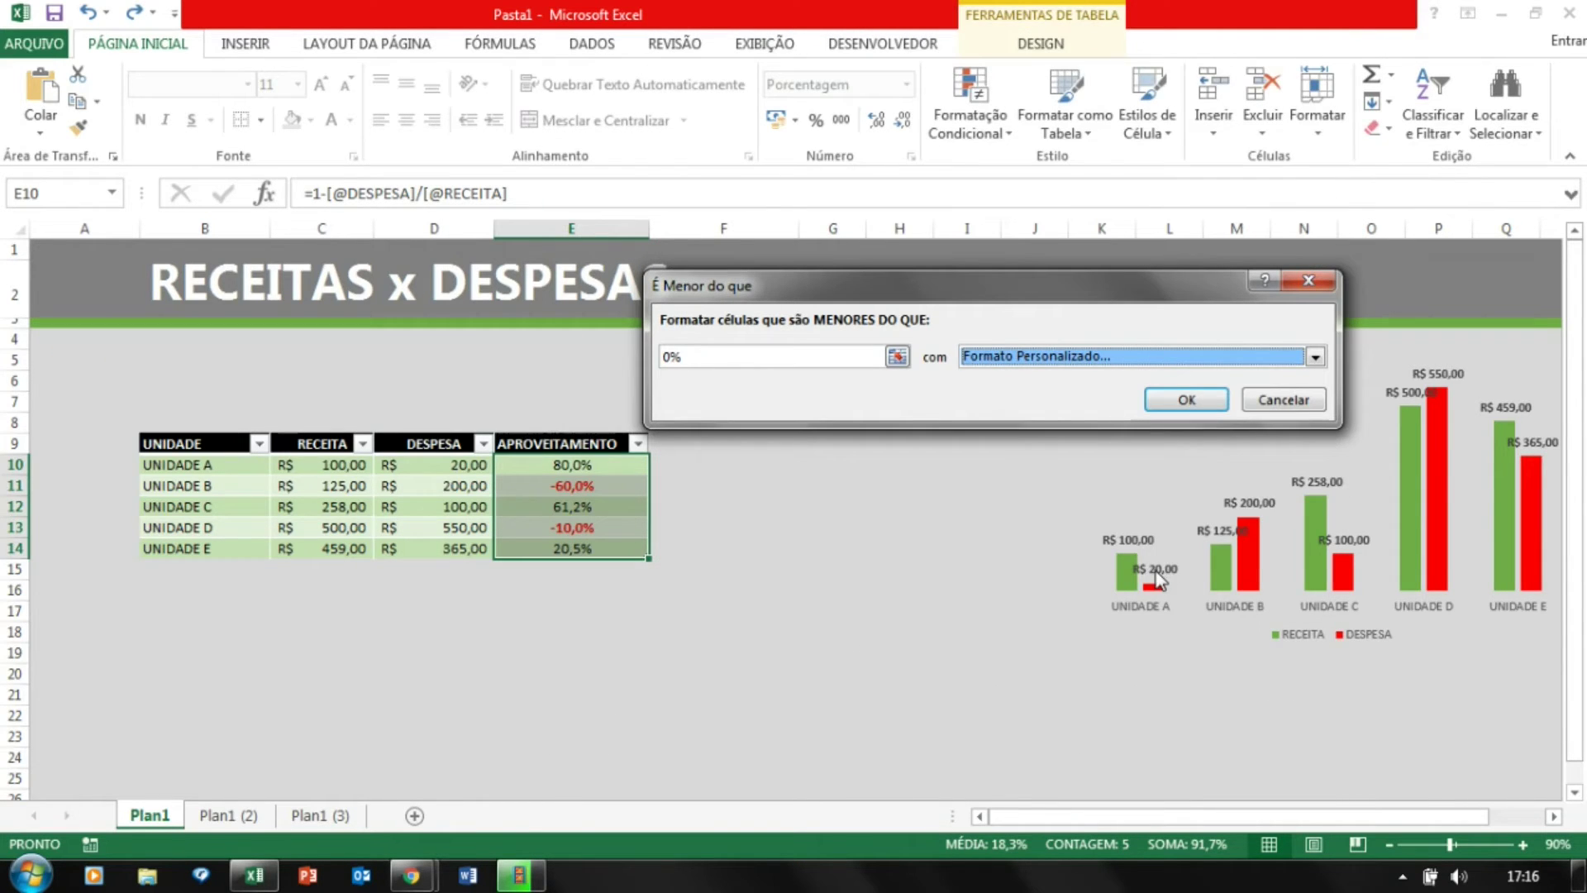
{"action": "left_click", "coordinate": [1186, 400]}
{"action": "left_click", "coordinate": [672, 583]}
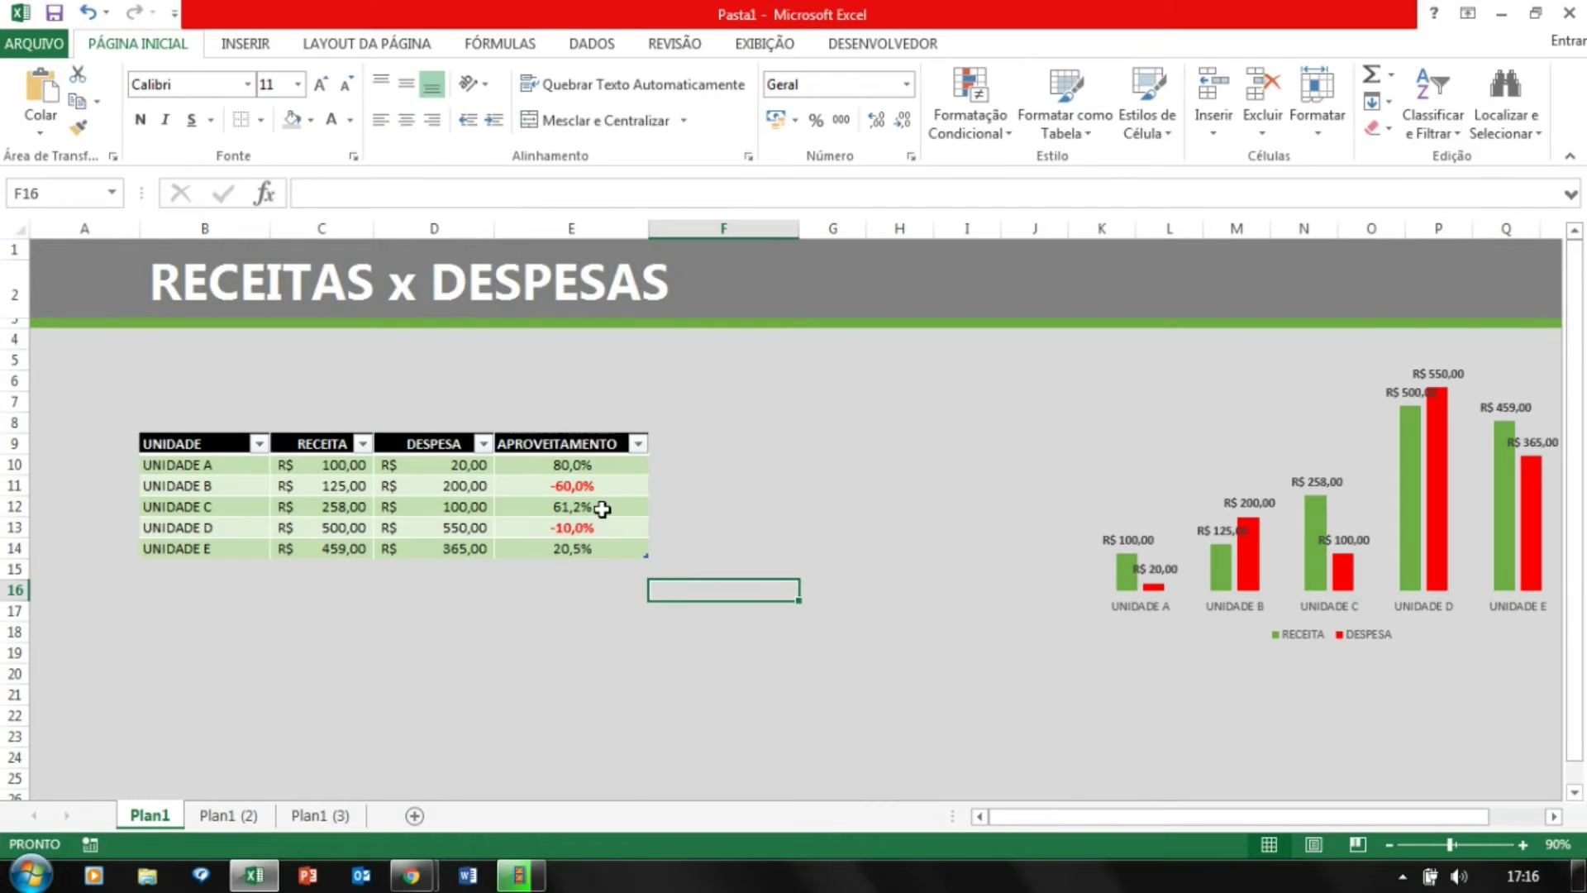
Test the rule by setting UNIDADE B's DESPESA to 100, and undo that change.
{"action": "left_click", "coordinate": [461, 488]}
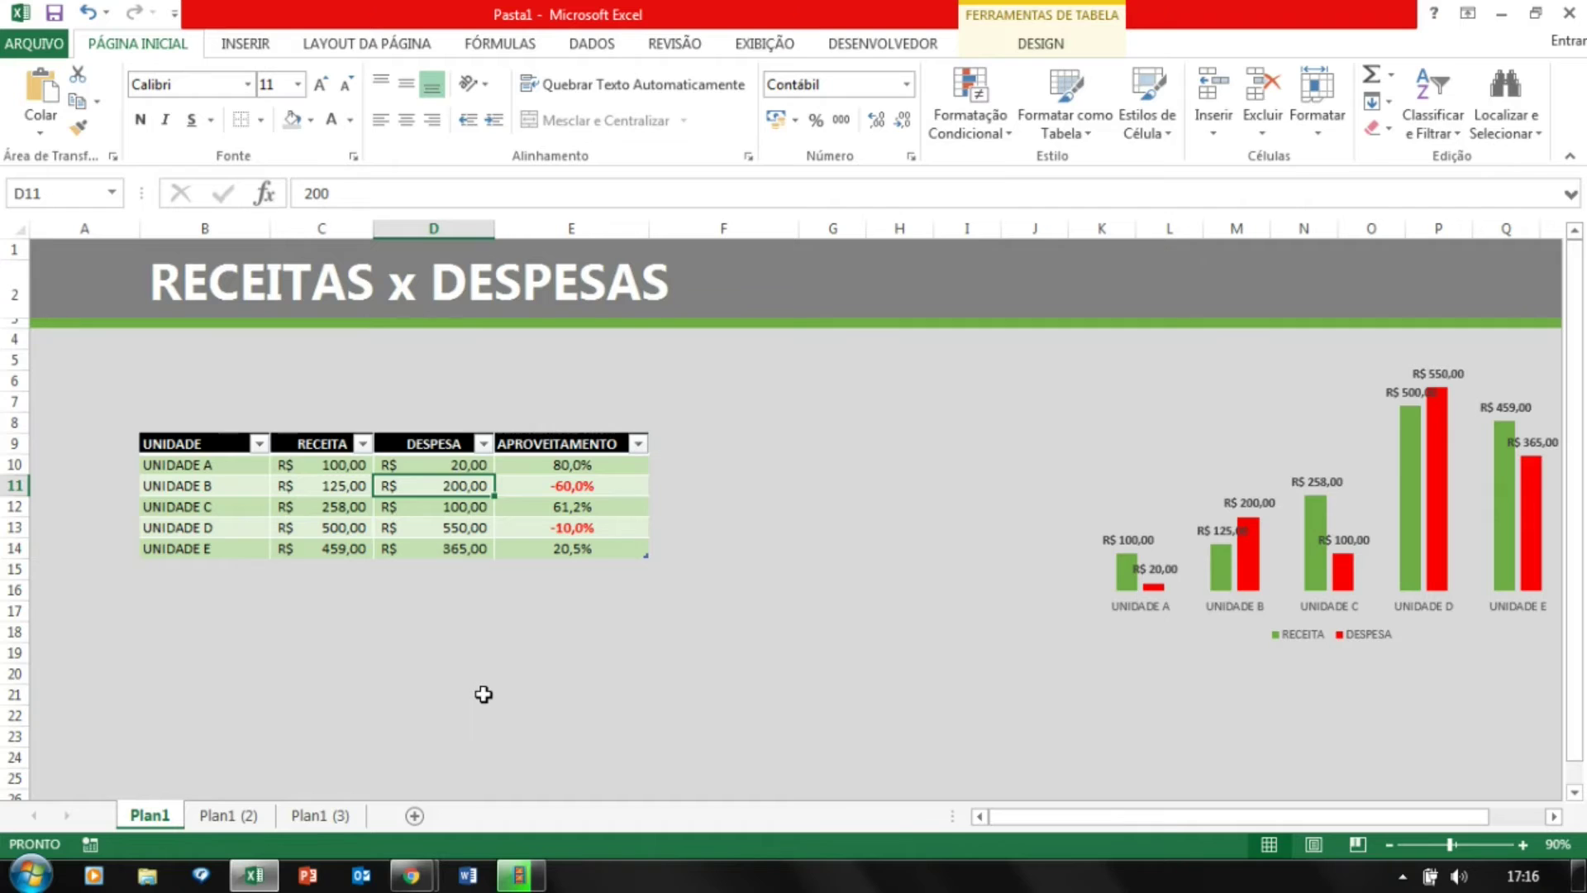
{"action": "type", "text": "100"}
{"action": "key", "text": "Return"}
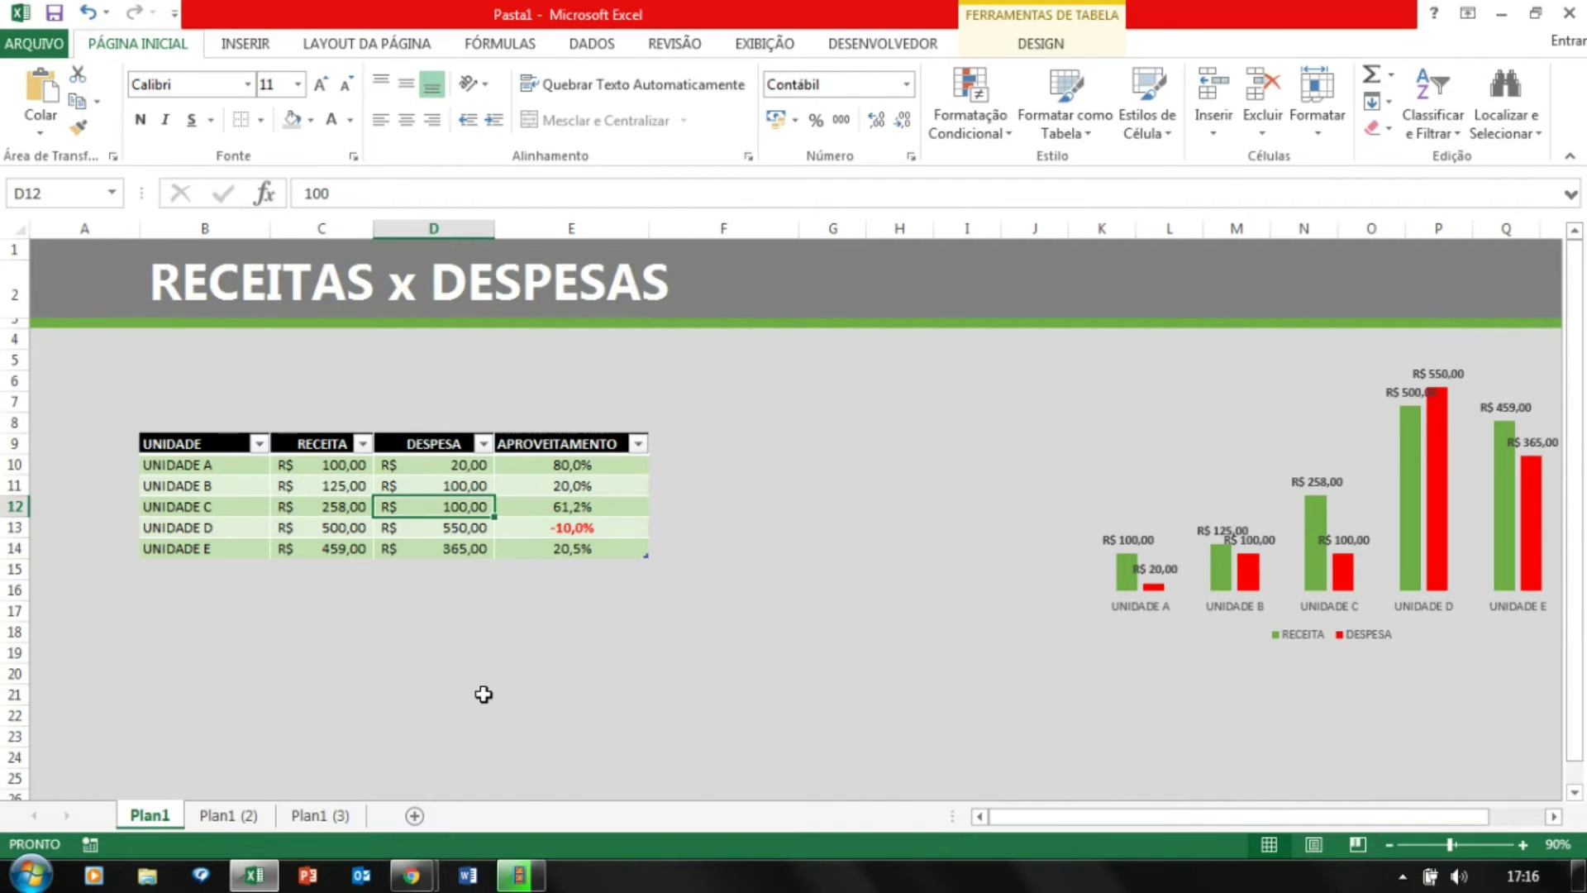
{"action": "key", "text": "ctrl+z"}
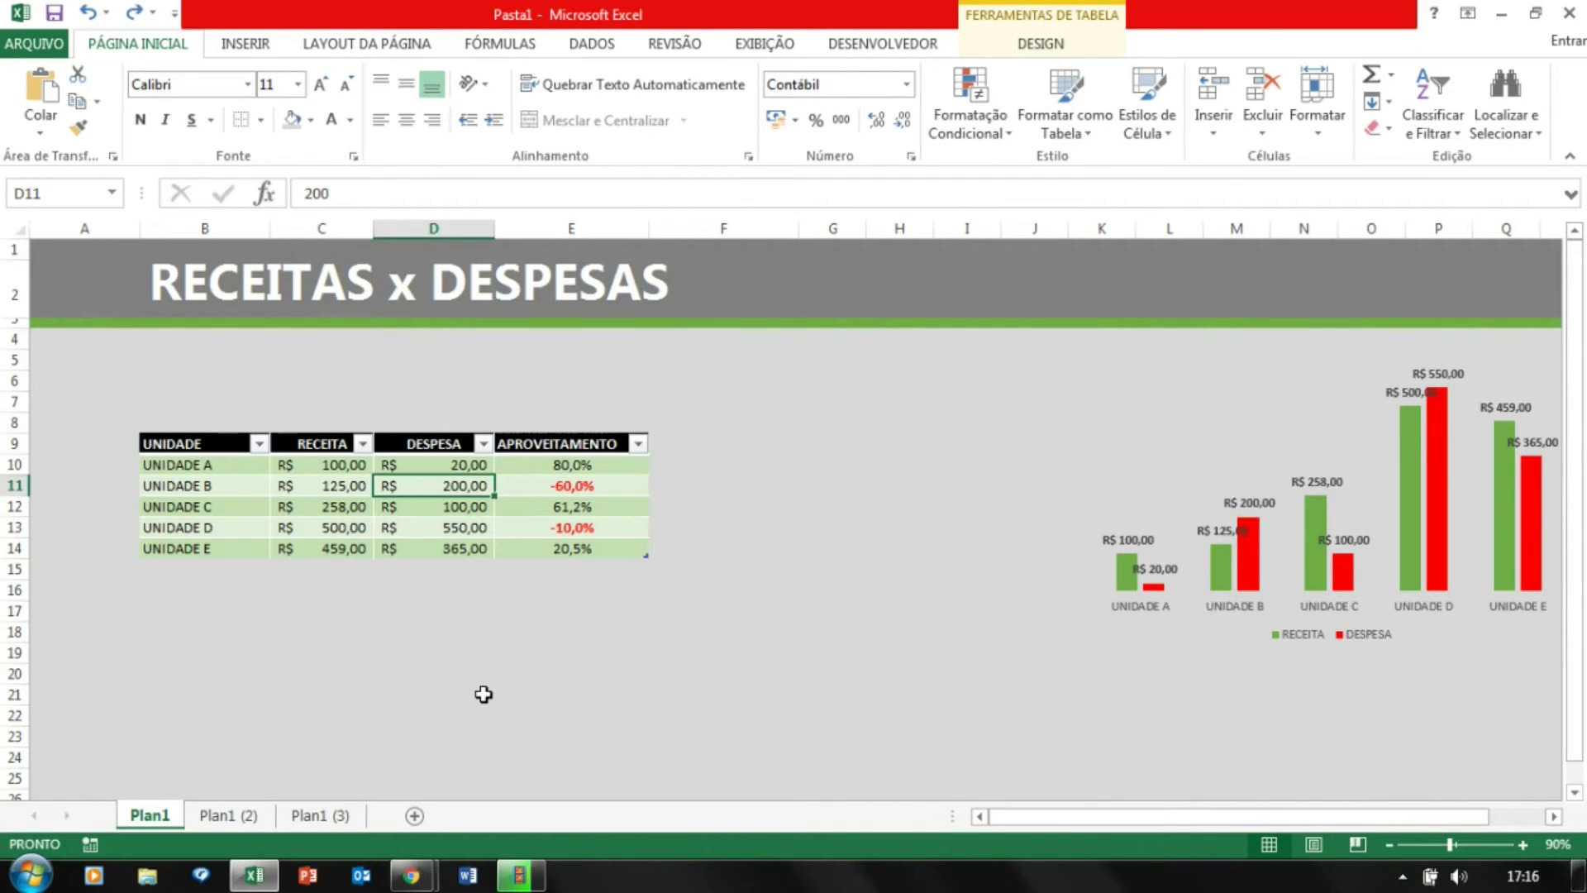
Start a second Less Than highlight rule for E10:E14 with a threshold of 50%.
{"action": "left_click_drag", "start_coordinate": [609, 466], "coordinate": [602, 548]}
{"action": "left_click", "coordinate": [966, 130]}
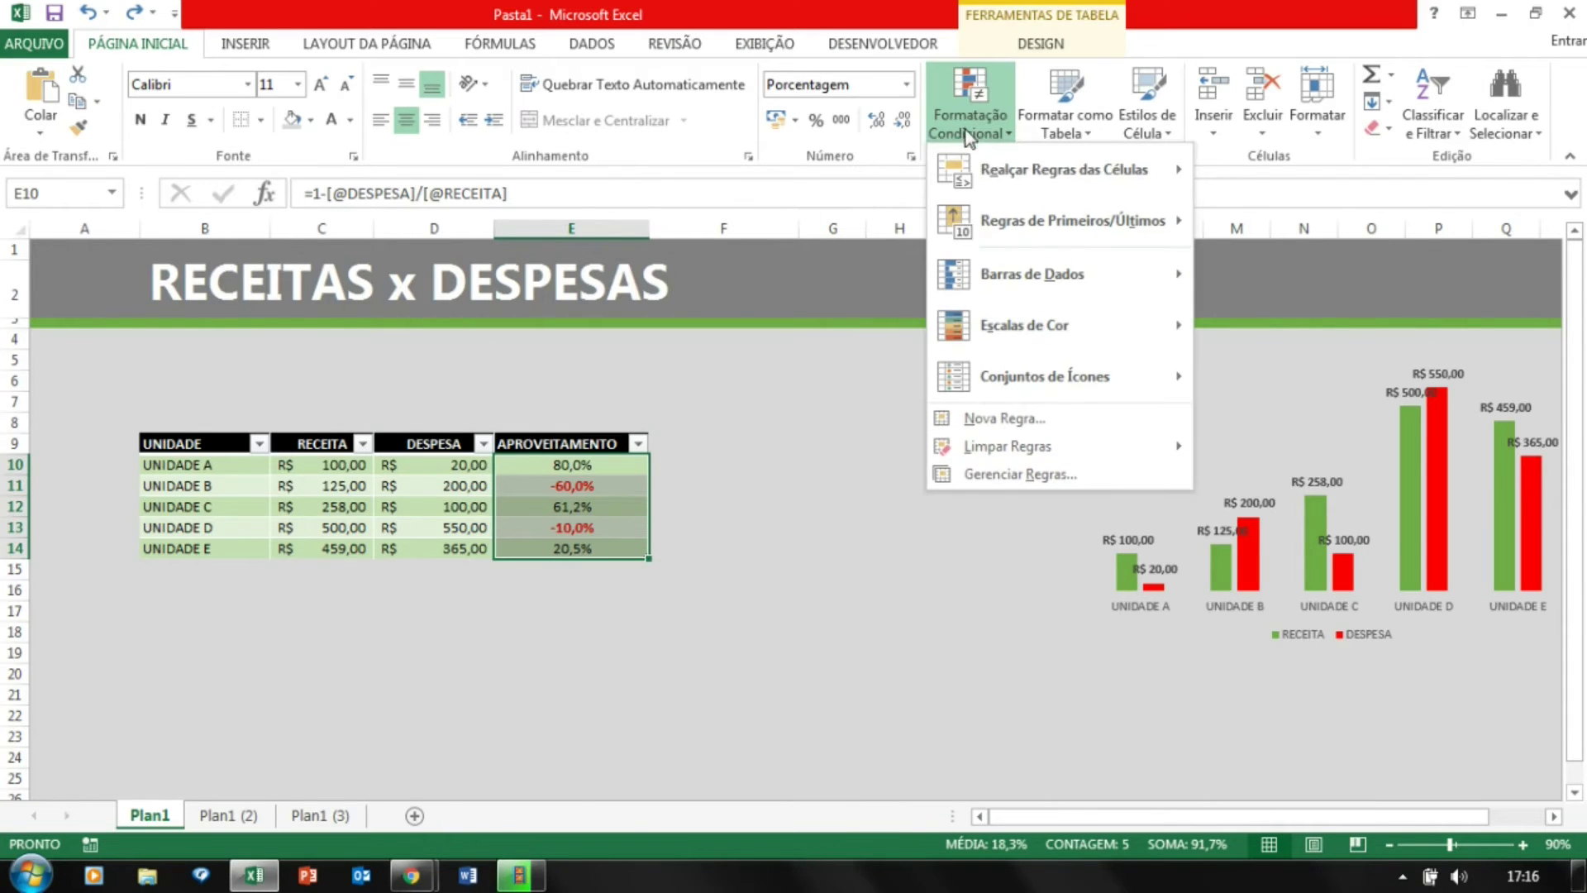
{"action": "mouse_move", "coordinate": [1068, 176]}
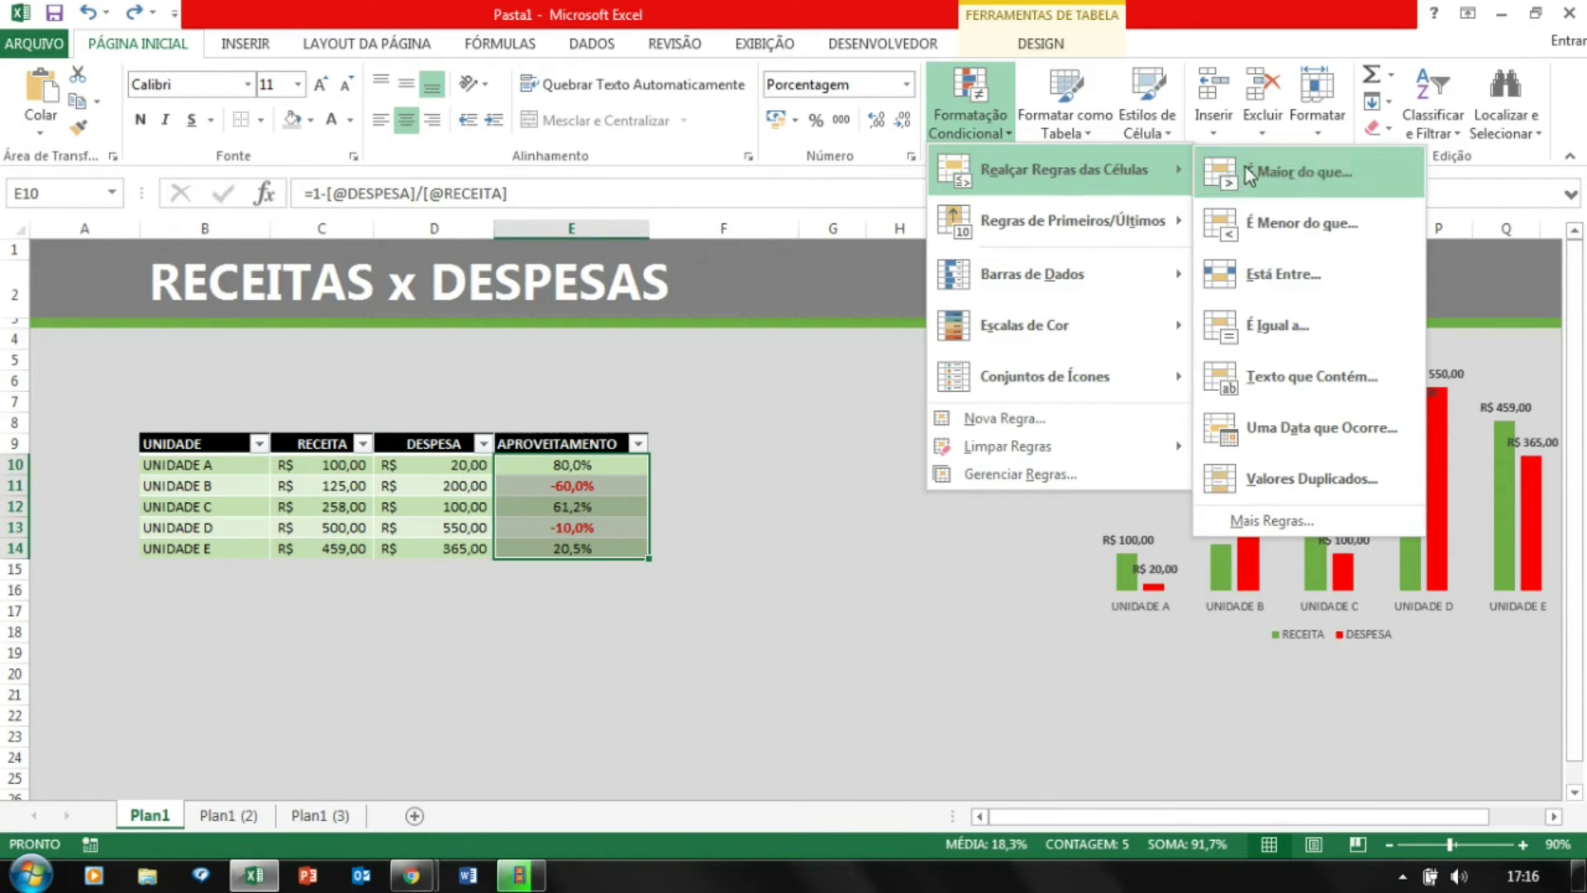
{"action": "left_click", "coordinate": [1277, 223]}
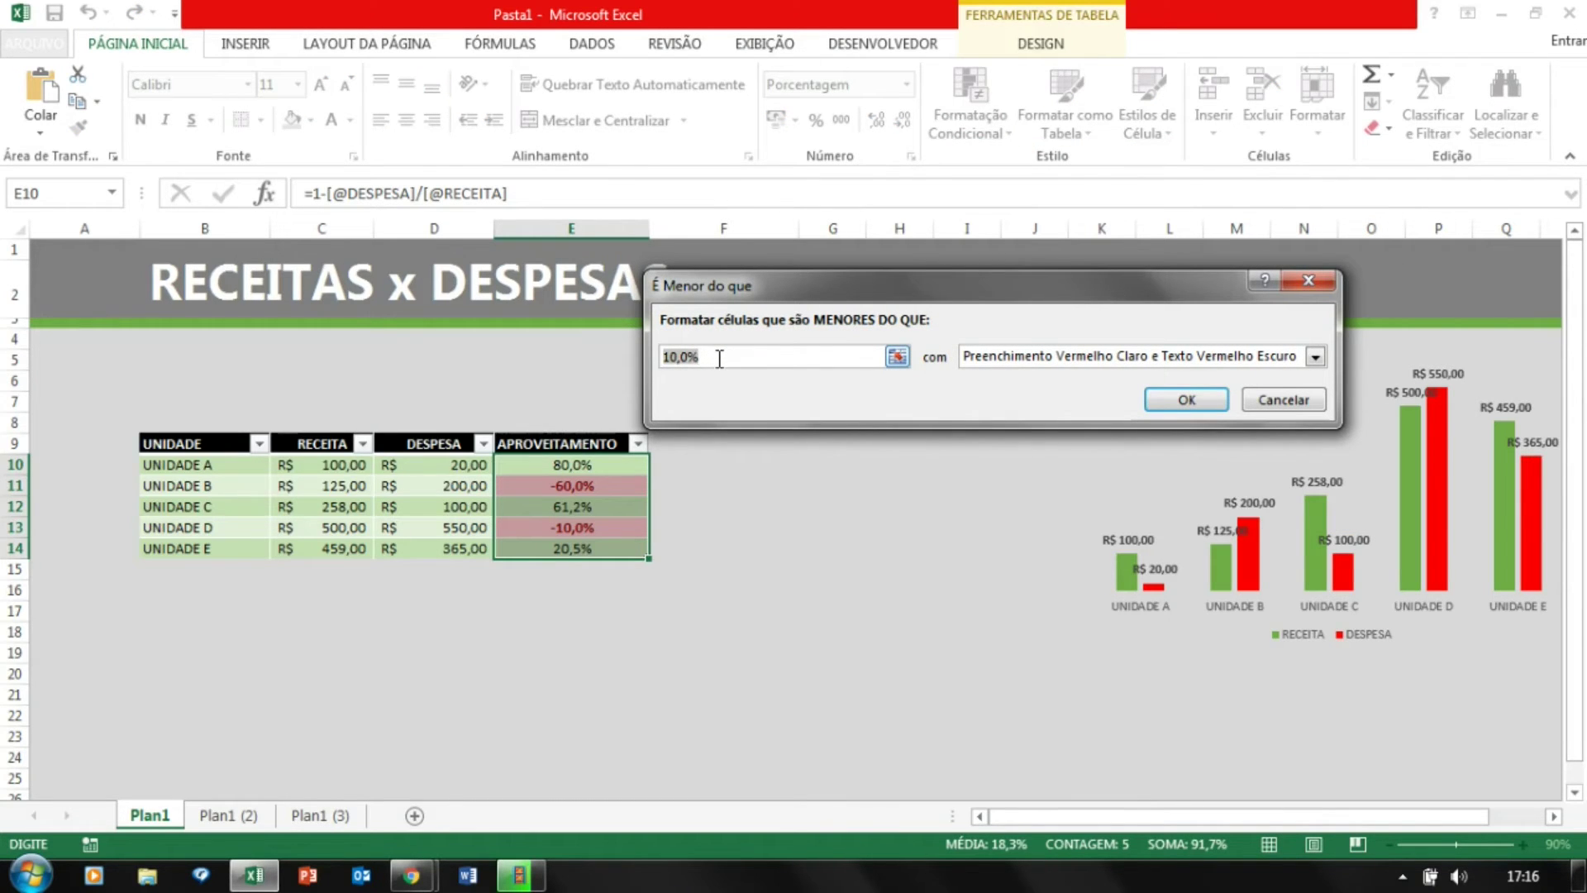
{"action": "type", "text": "50"}
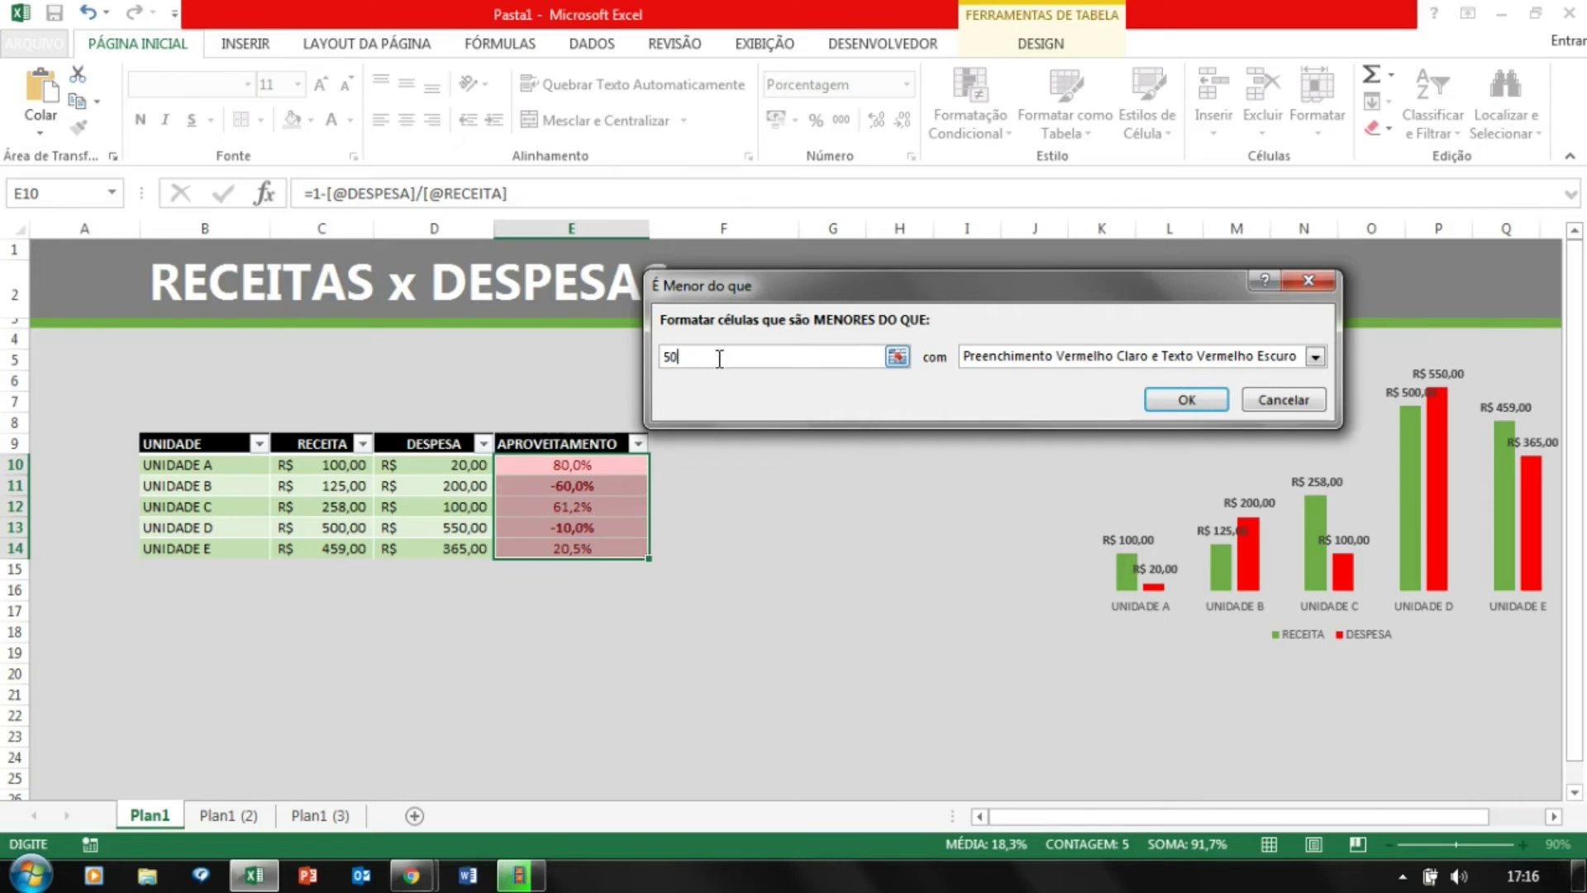
{"action": "type", "text": "%"}
Give the below-50% rule a custom format with bold orange font and apply it to the APROVEITAMENTO cells.
{"action": "left_click", "coordinate": [1315, 356]}
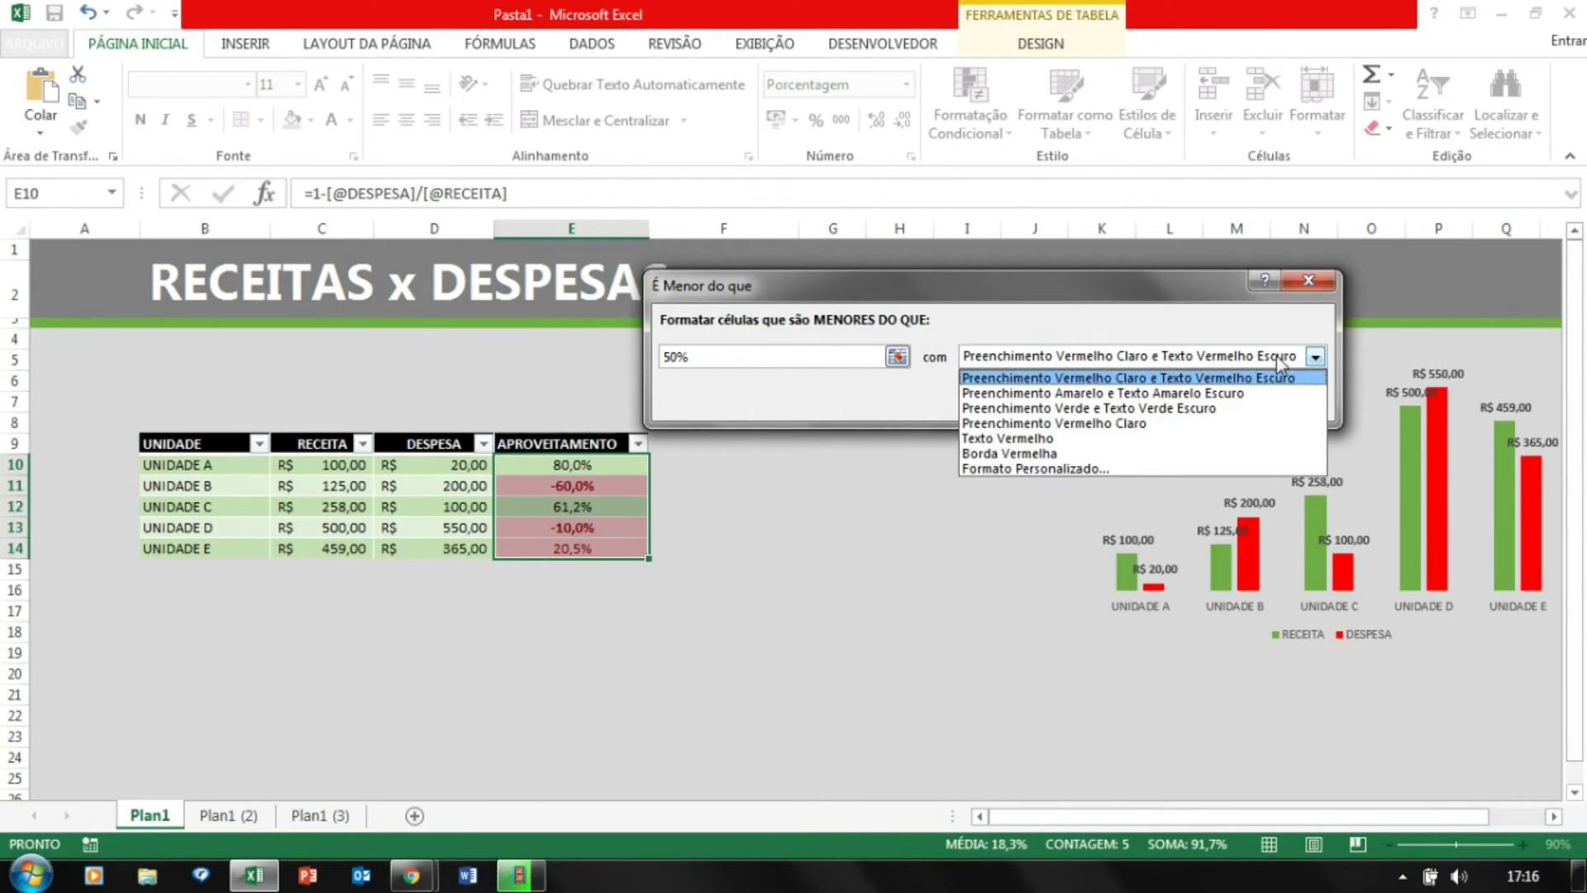
{"action": "left_click", "coordinate": [1066, 438]}
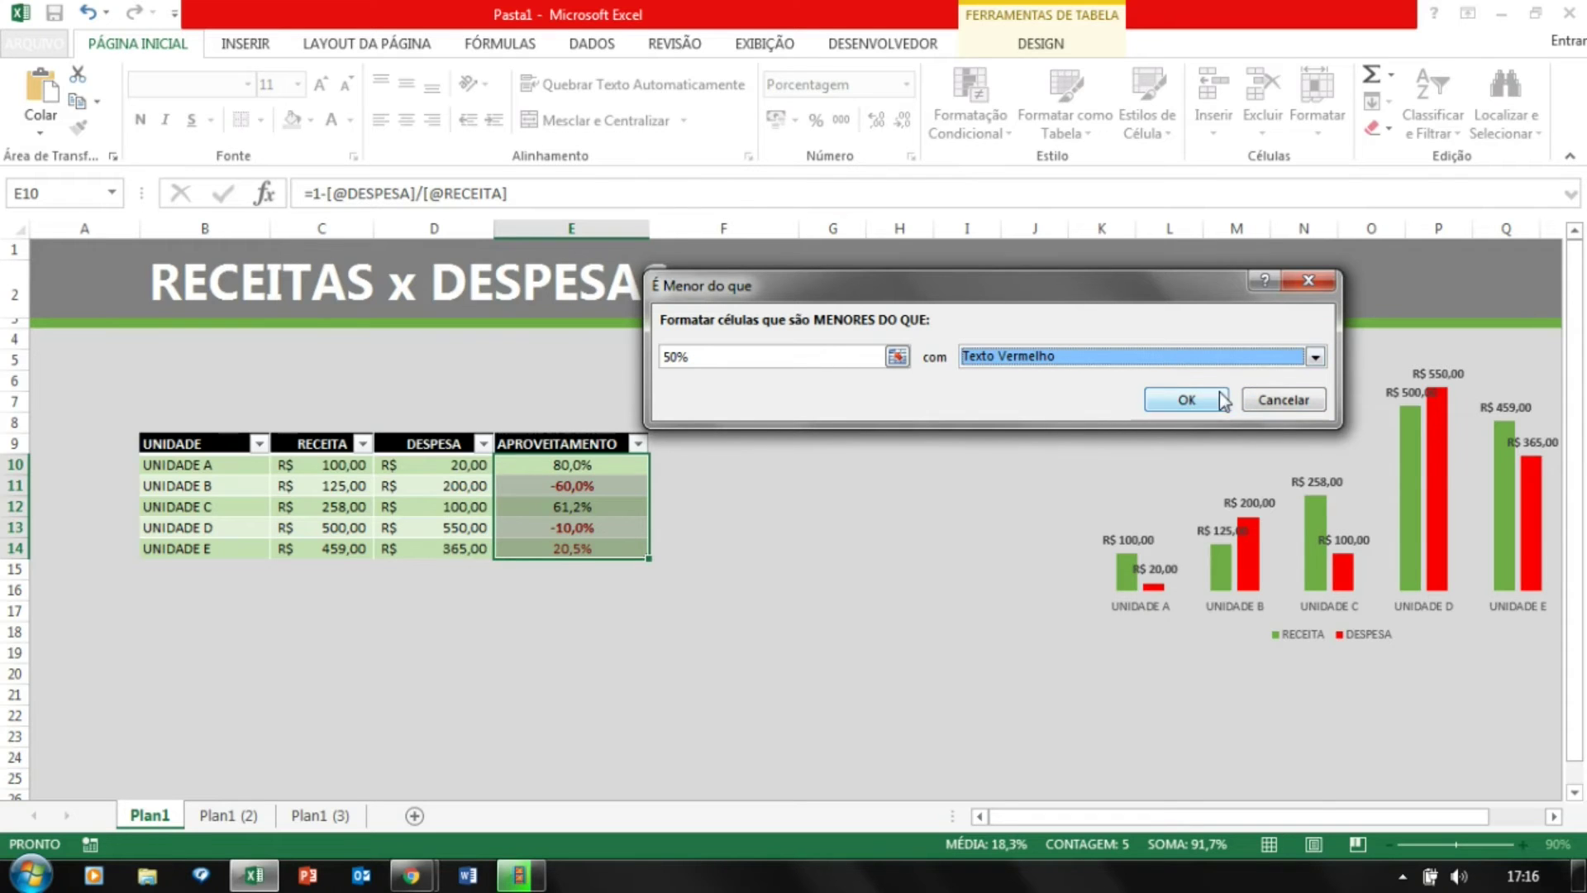
{"action": "left_click", "coordinate": [1314, 356]}
{"action": "left_click", "coordinate": [1108, 469]}
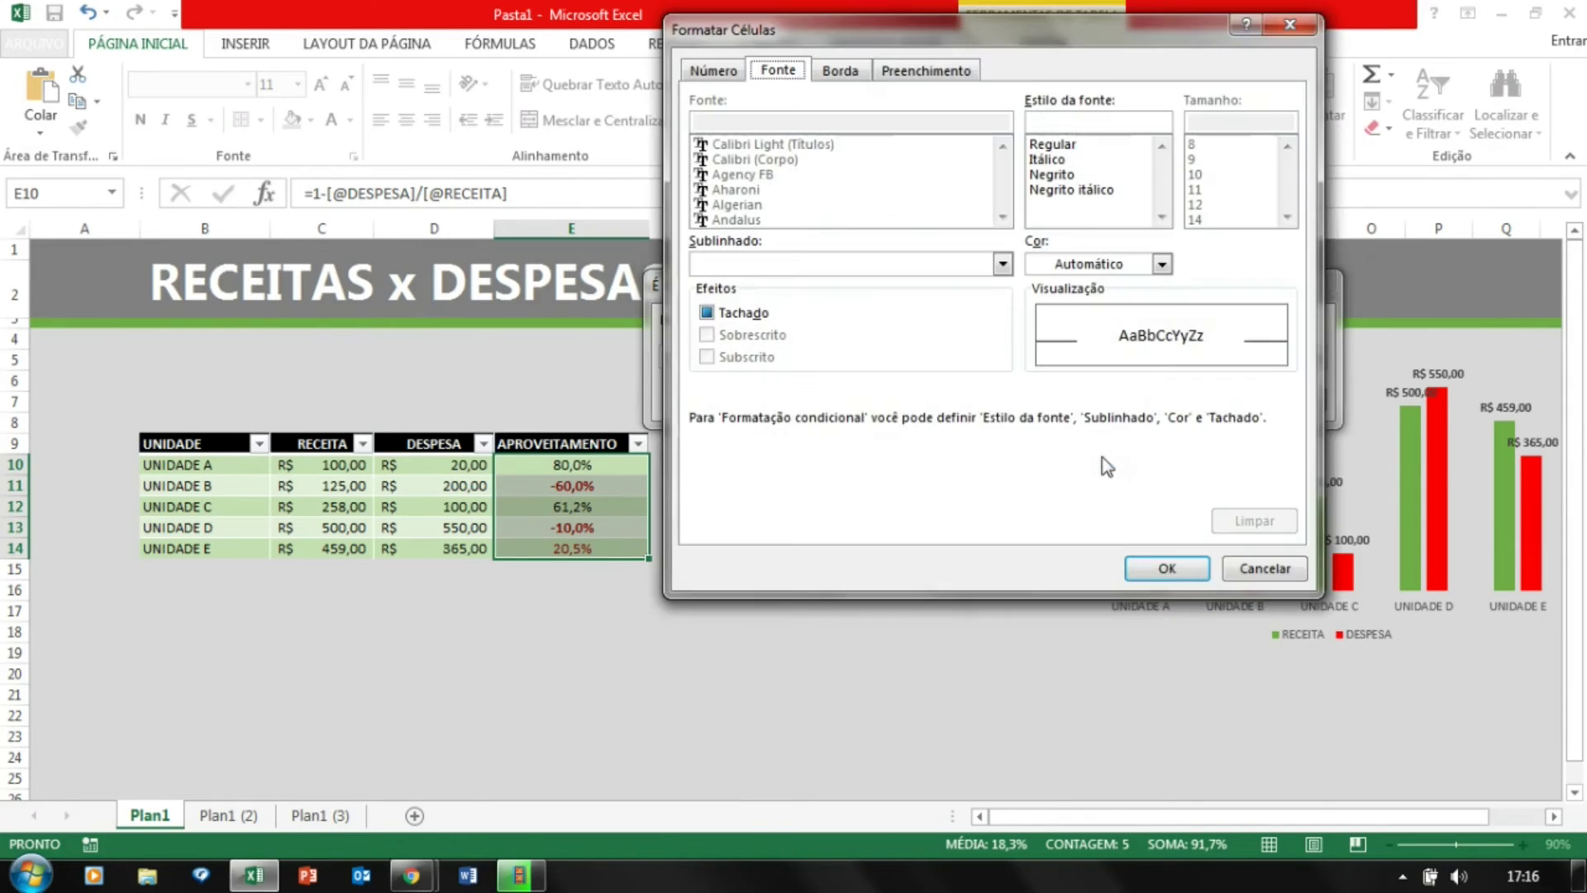
{"action": "left_click", "coordinate": [1161, 264]}
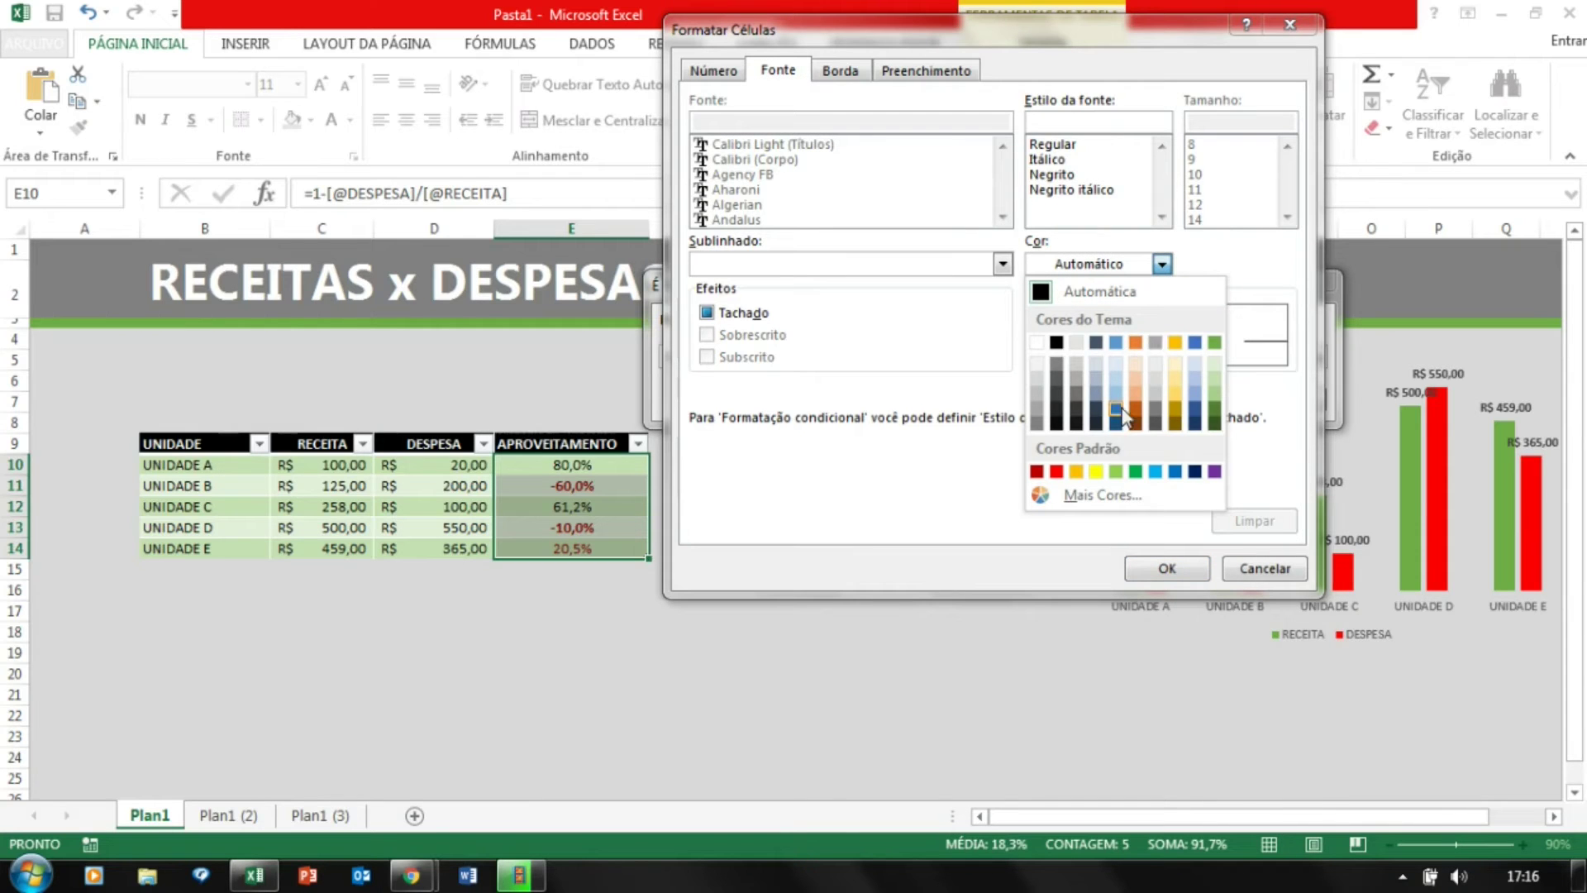
{"action": "left_click", "coordinate": [1076, 471]}
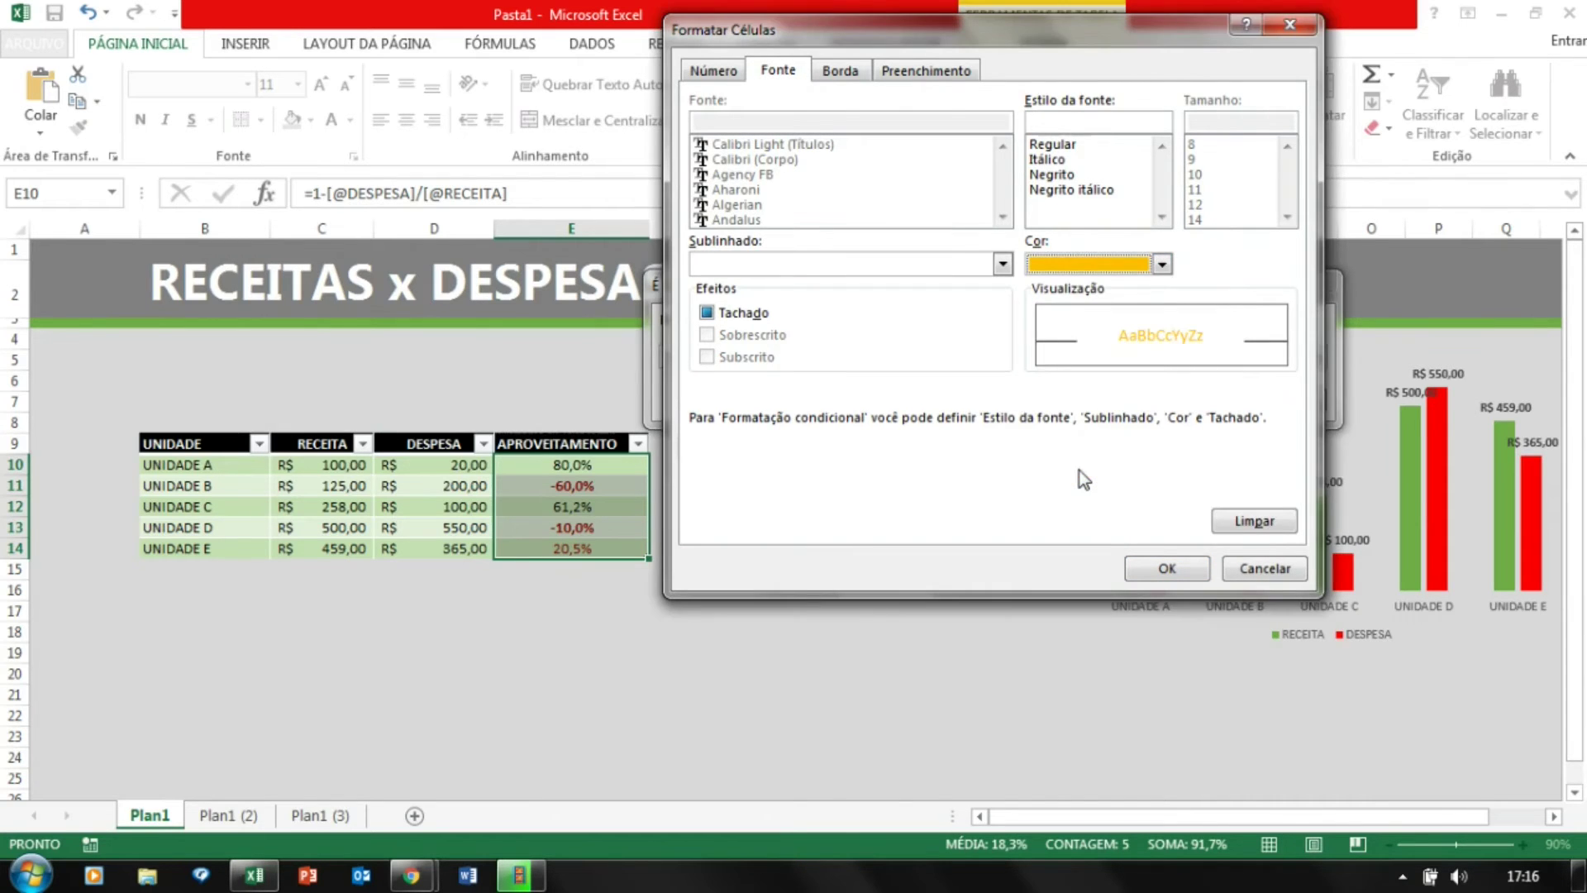
{"action": "left_click", "coordinate": [1054, 174]}
{"action": "left_click", "coordinate": [1162, 264]}
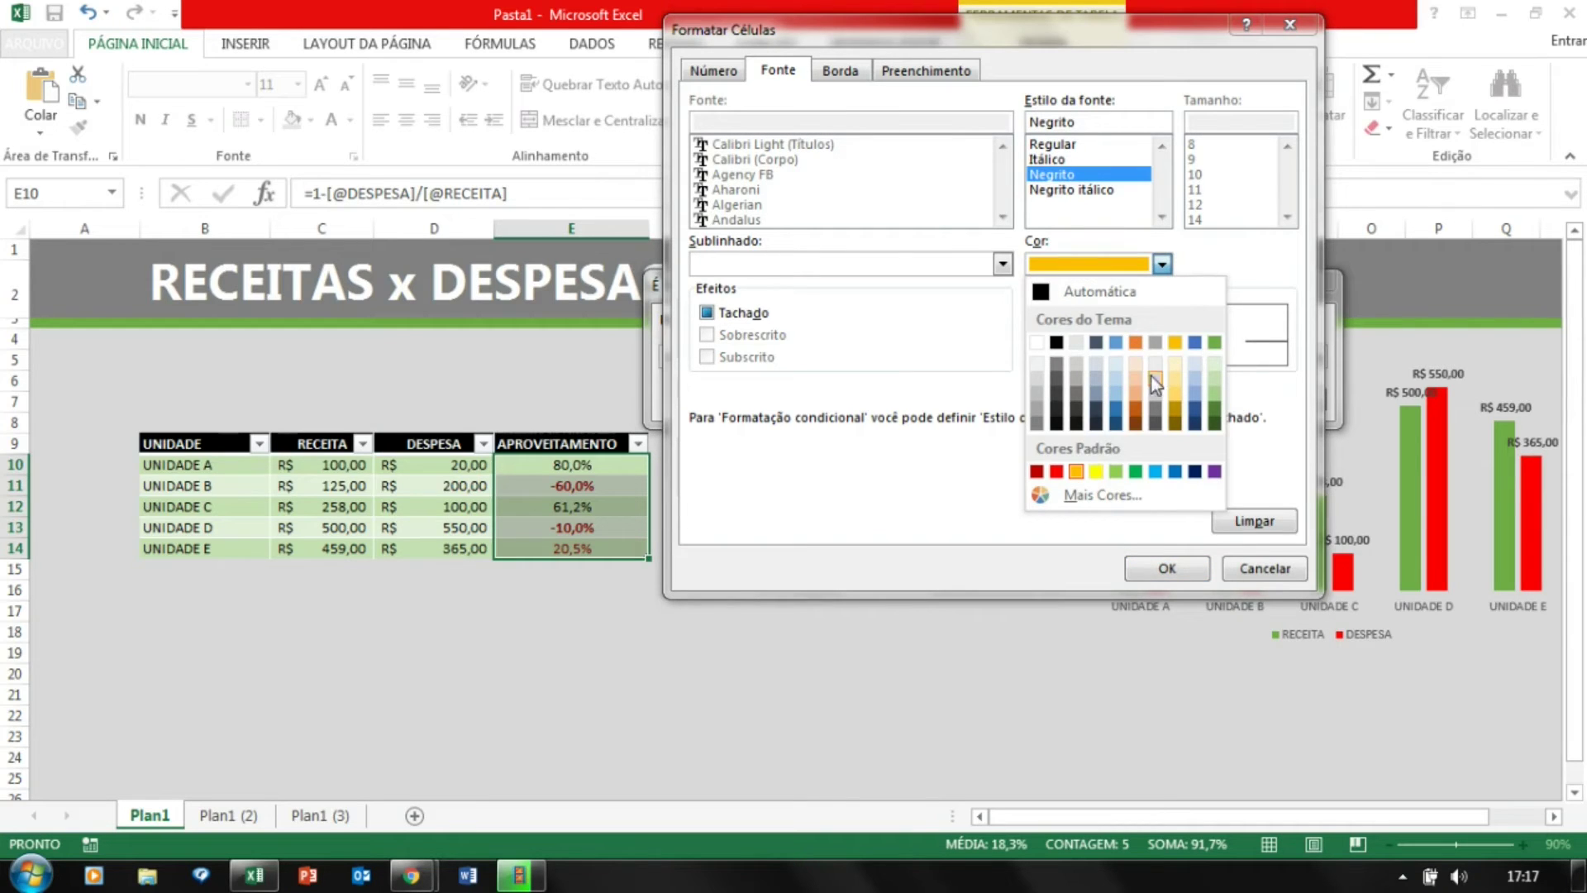
{"action": "left_click", "coordinate": [1075, 471]}
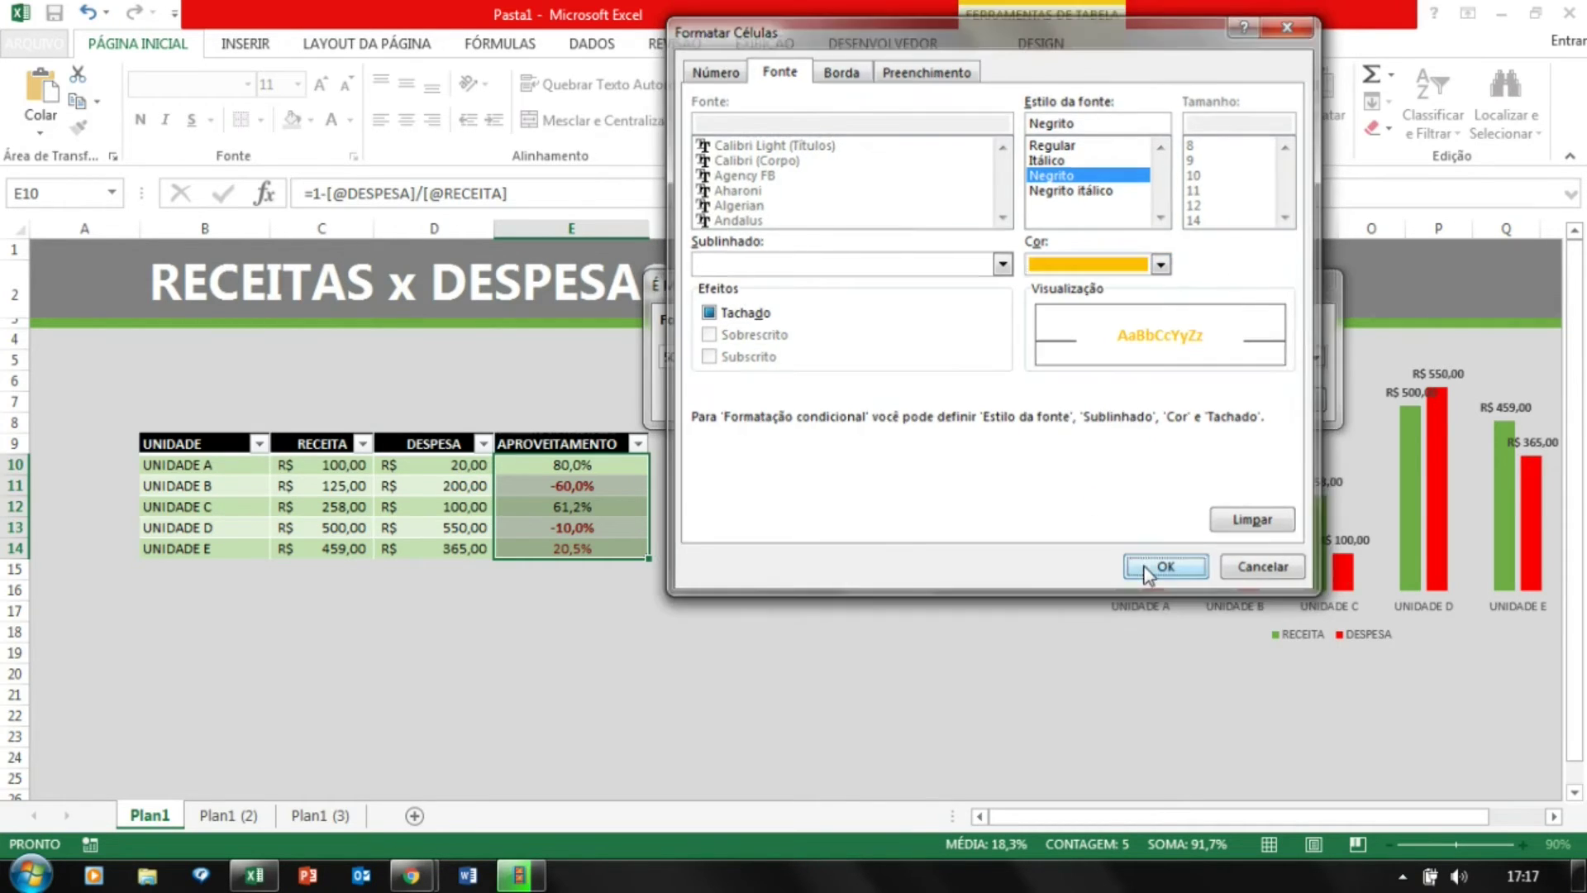
{"action": "left_click", "coordinate": [1166, 567]}
{"action": "left_click", "coordinate": [1172, 400]}
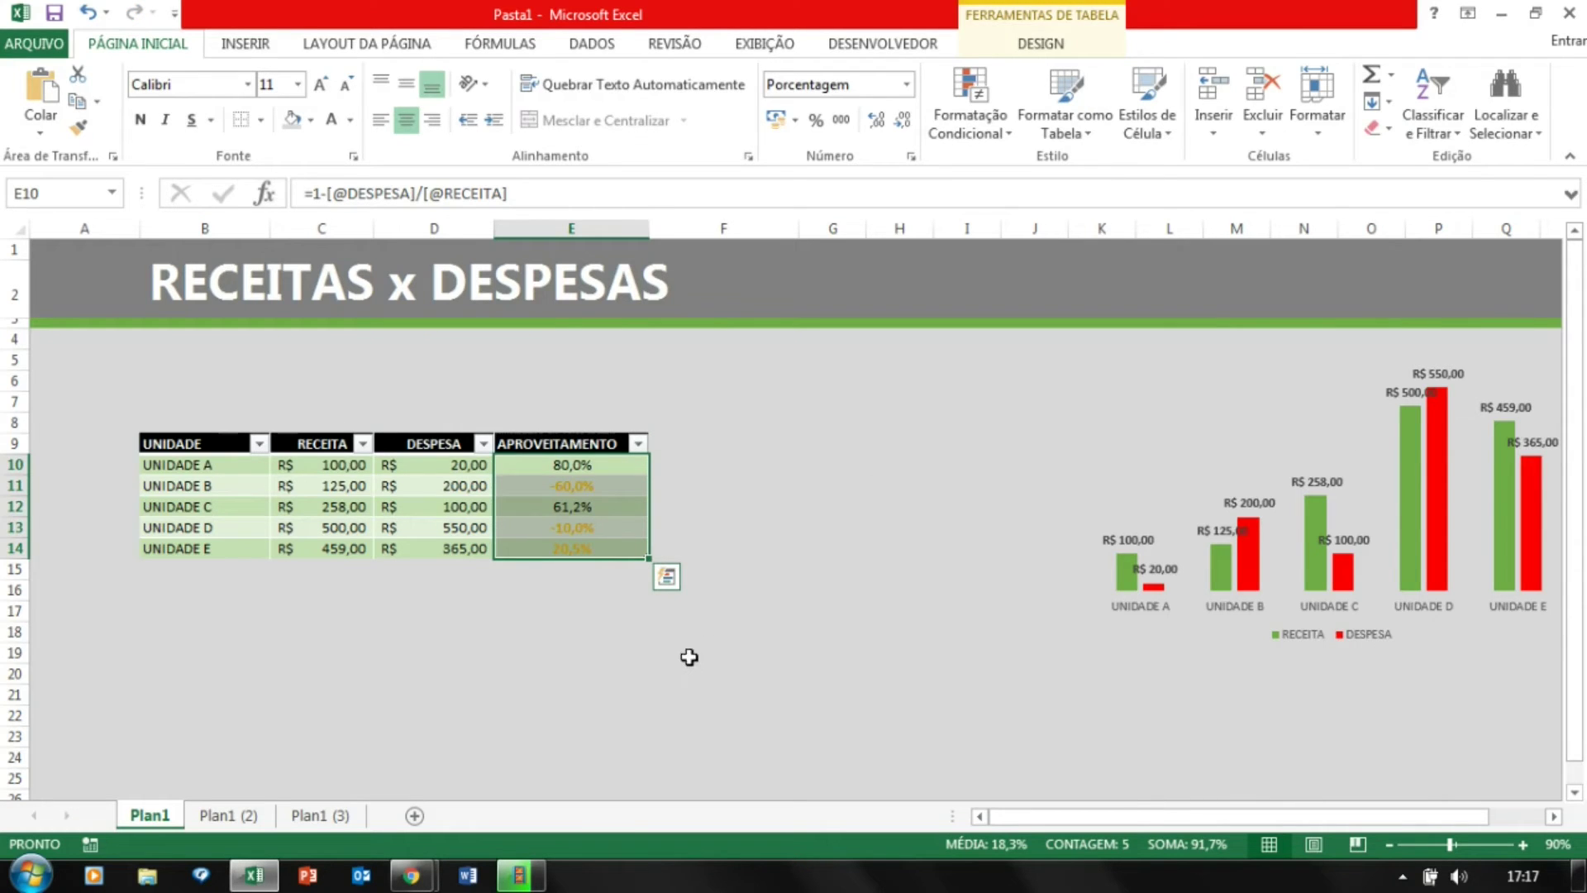
Check how the two rules format the APROVEITAMENTO values in E11 to E14.
{"action": "left_click", "coordinate": [616, 525]}
{"action": "left_click", "coordinate": [604, 541]}
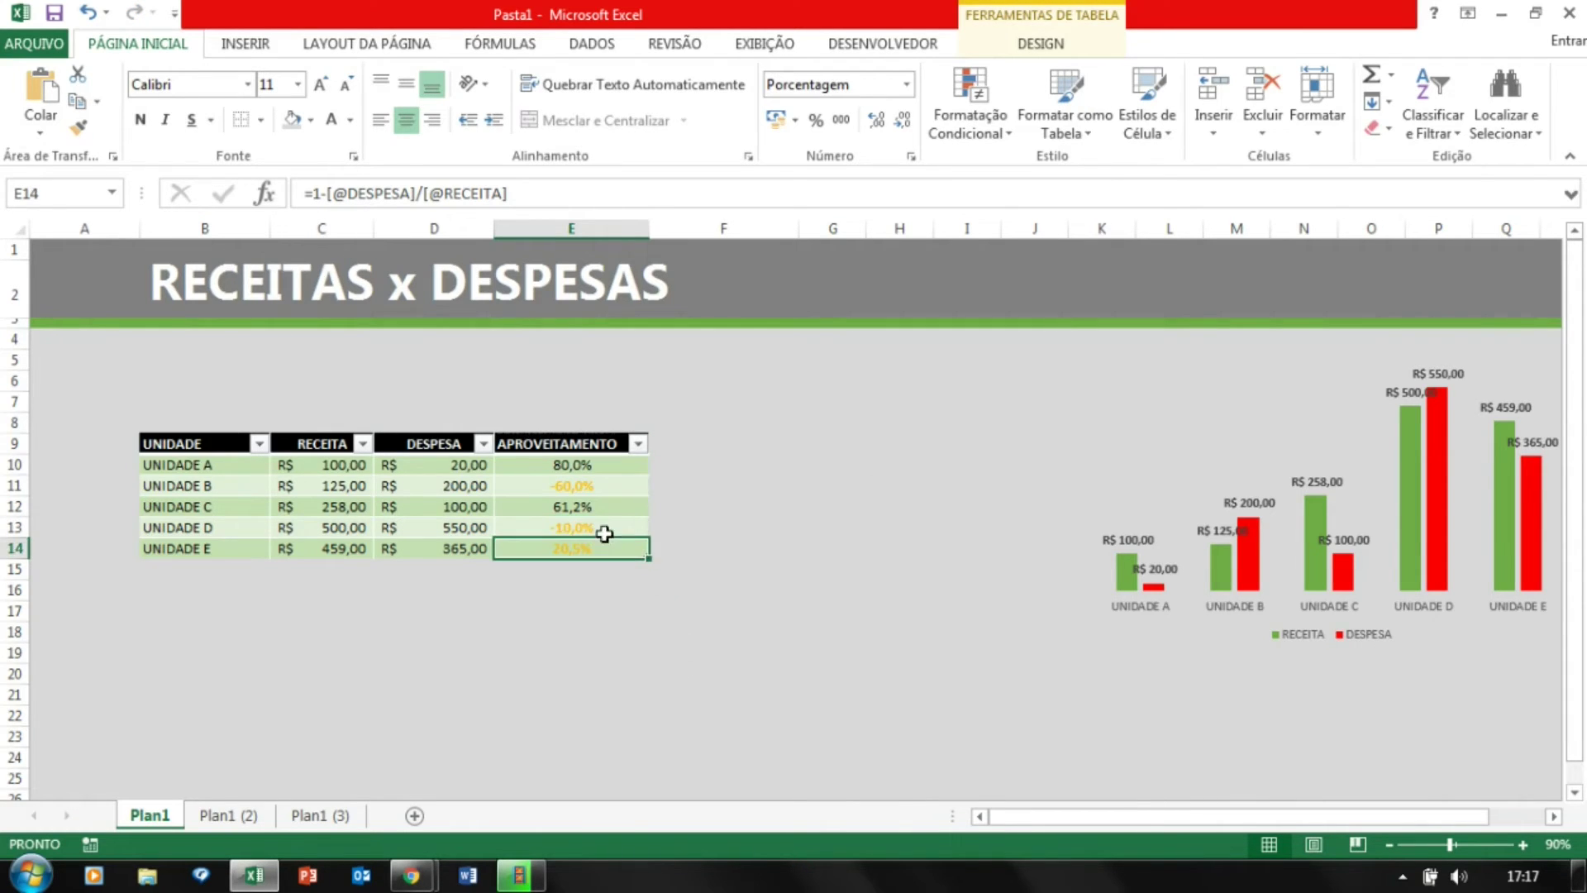
{"action": "left_click", "coordinate": [601, 489]}
{"action": "left_click_drag", "start_coordinate": [601, 489], "coordinate": [609, 546]}
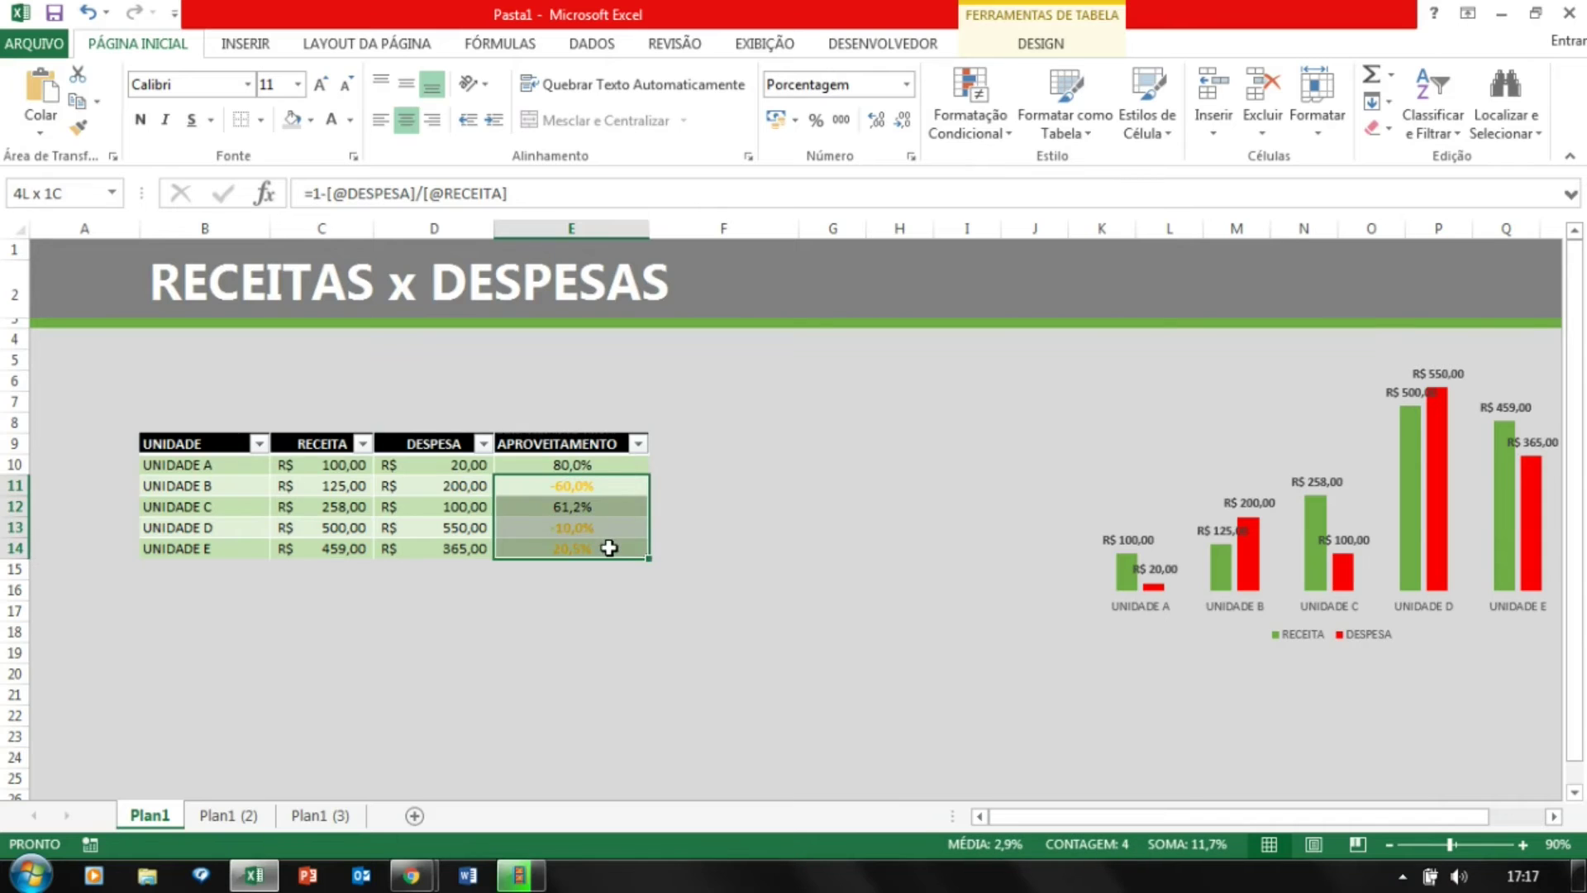
Open the conditional formatting rules for E10:E14 and move the below-0,5 rule under the below-0 rule.
{"action": "left_click_drag", "start_coordinate": [602, 460], "coordinate": [609, 556]}
{"action": "left_click_drag", "start_coordinate": [562, 462], "coordinate": [571, 549]}
{"action": "left_click", "coordinate": [969, 115]}
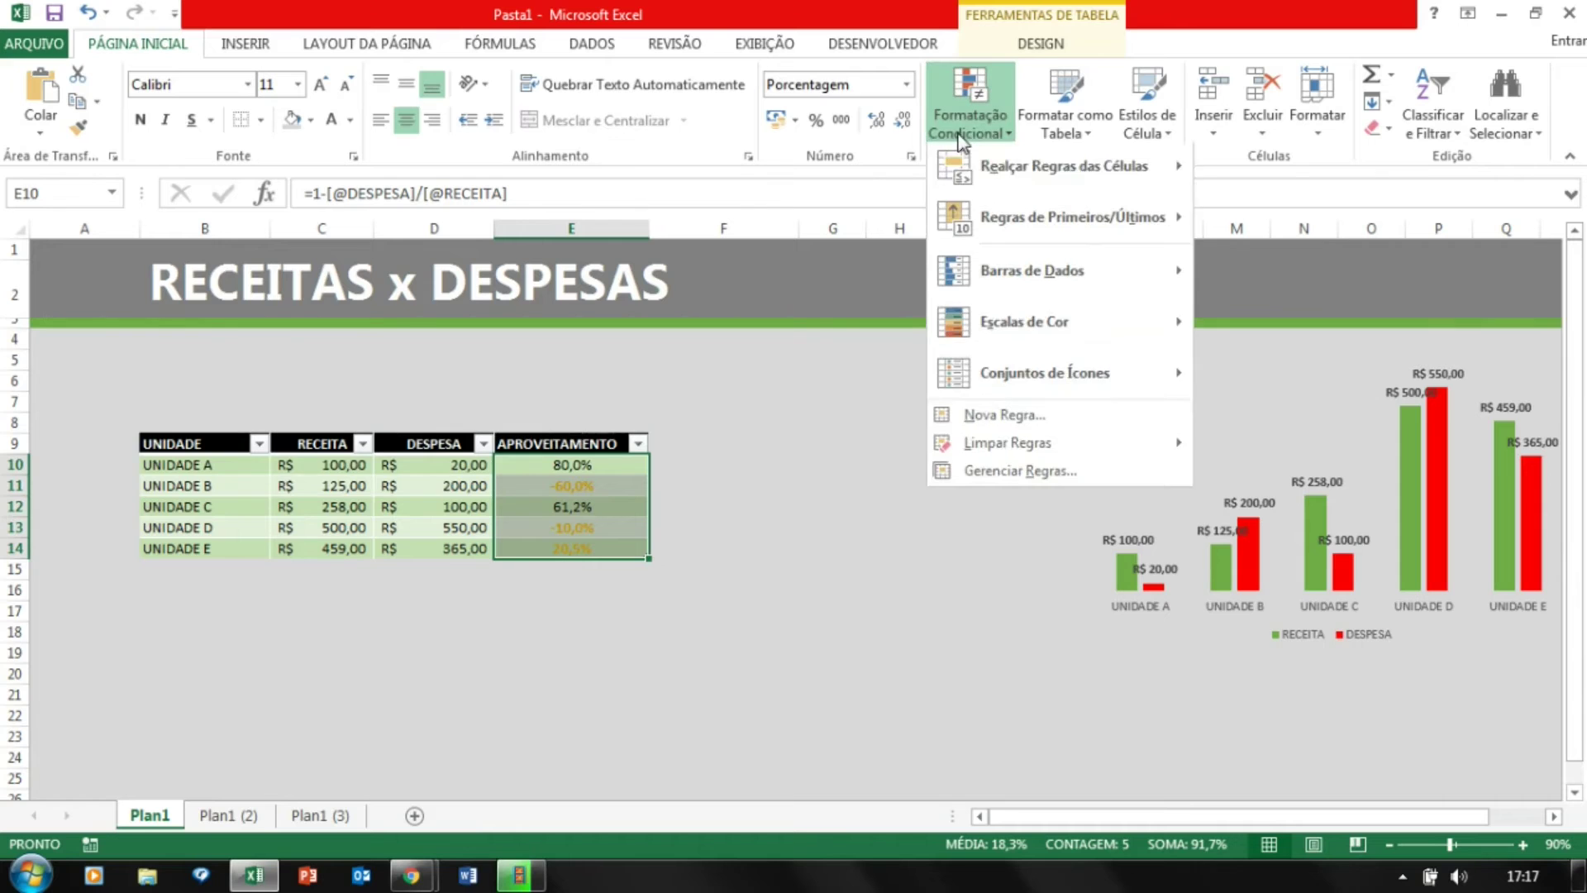
{"action": "left_click", "coordinate": [1009, 475]}
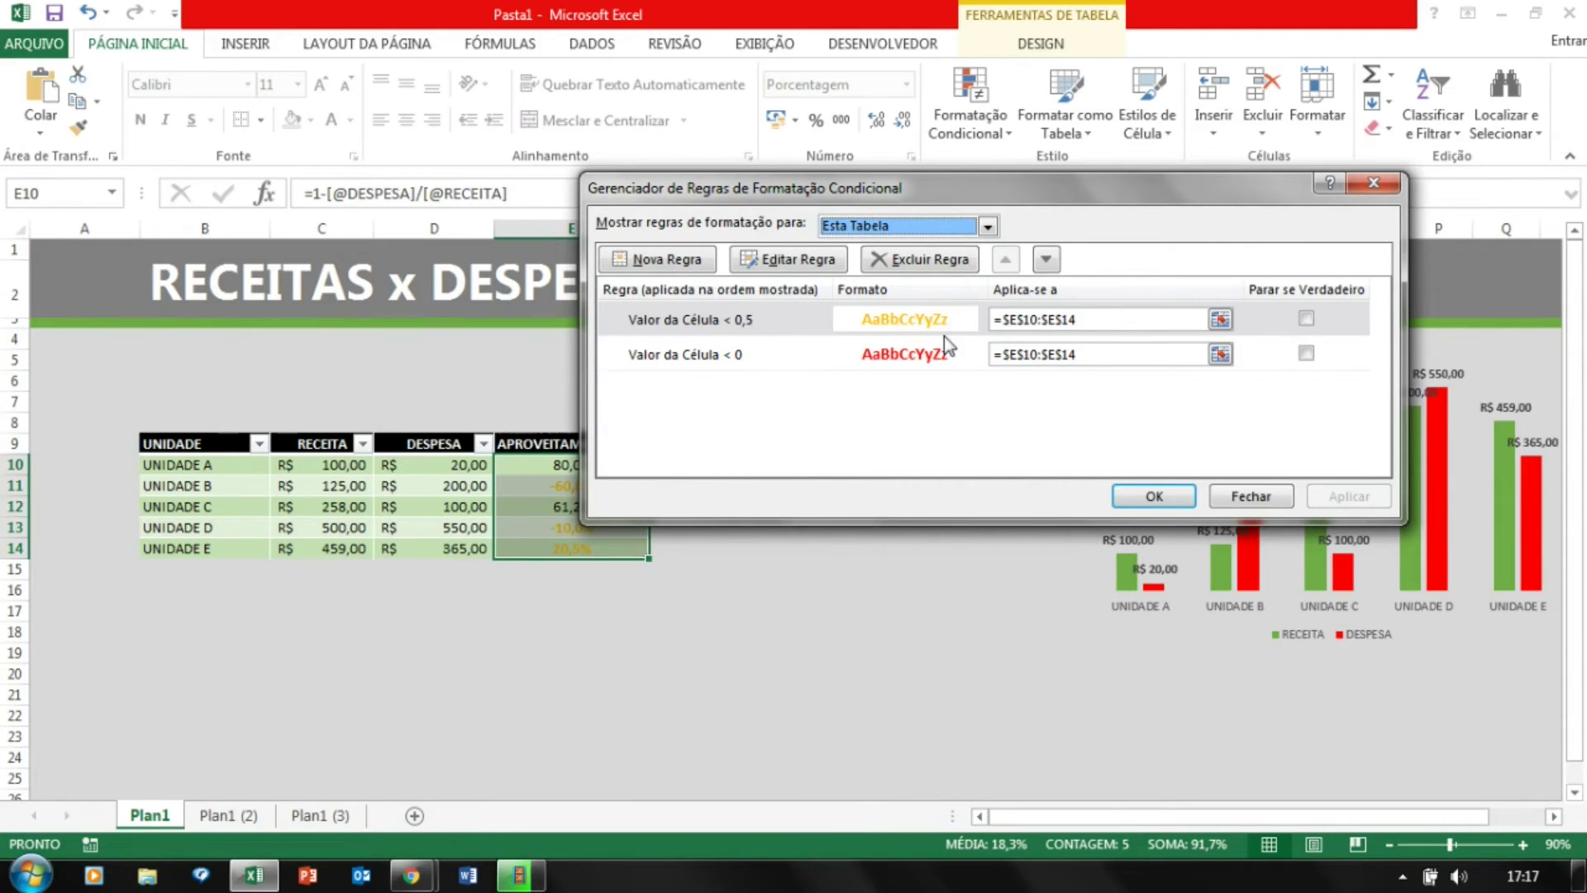
{"action": "left_click", "coordinate": [680, 329]}
{"action": "left_click", "coordinate": [688, 356]}
{"action": "left_click", "coordinate": [699, 329]}
{"action": "left_click", "coordinate": [1046, 259]}
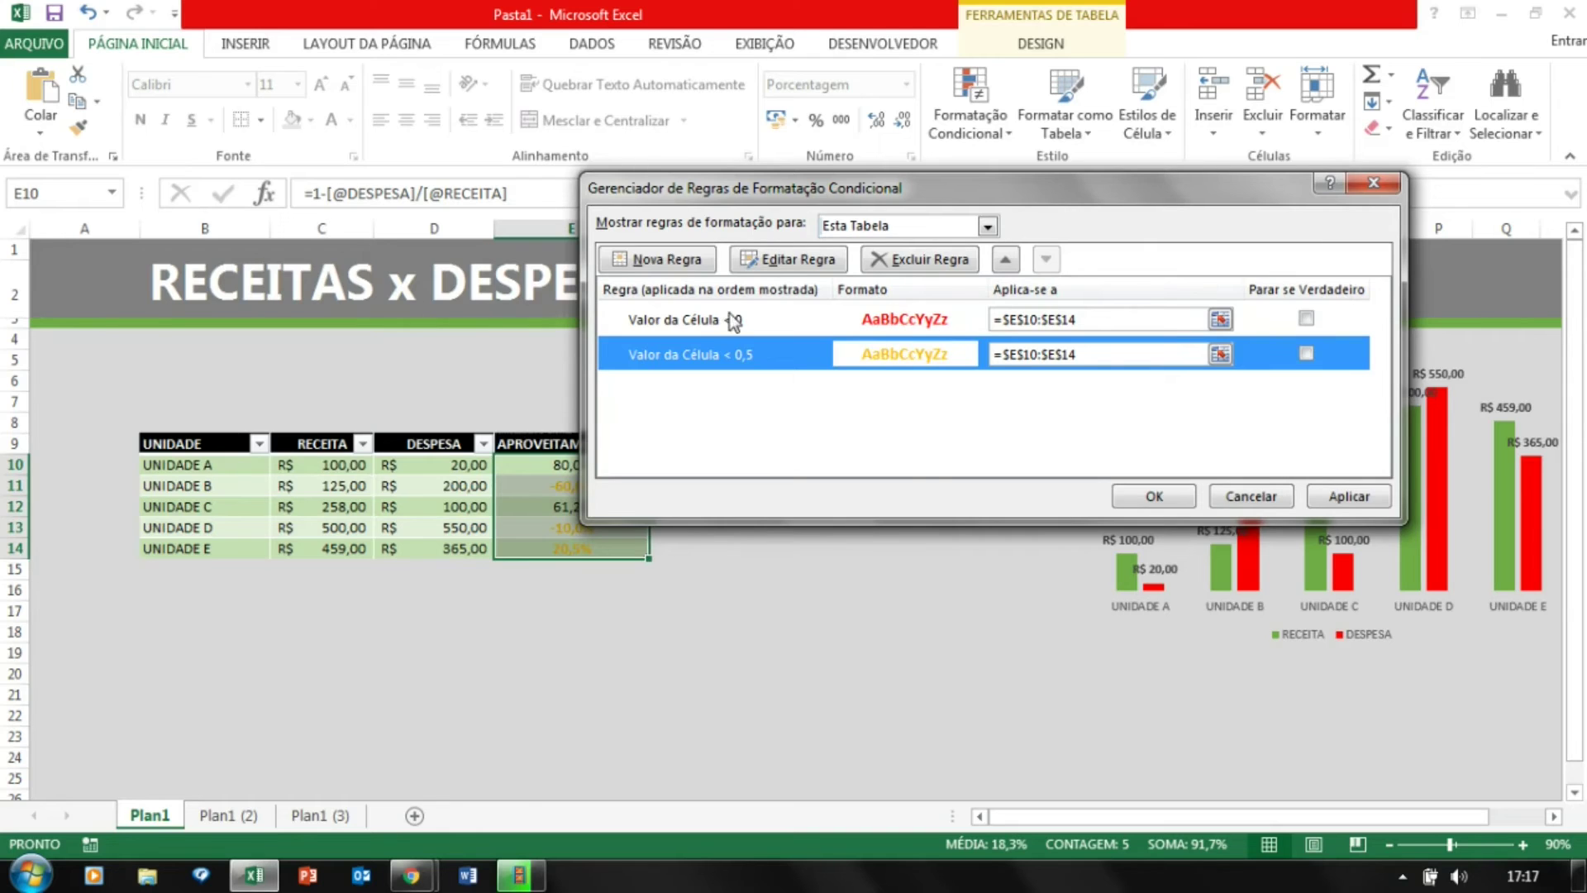
Try the below-0 rule beneath the below-0,5 rule, and move it back to first place.
{"action": "left_click", "coordinate": [792, 325]}
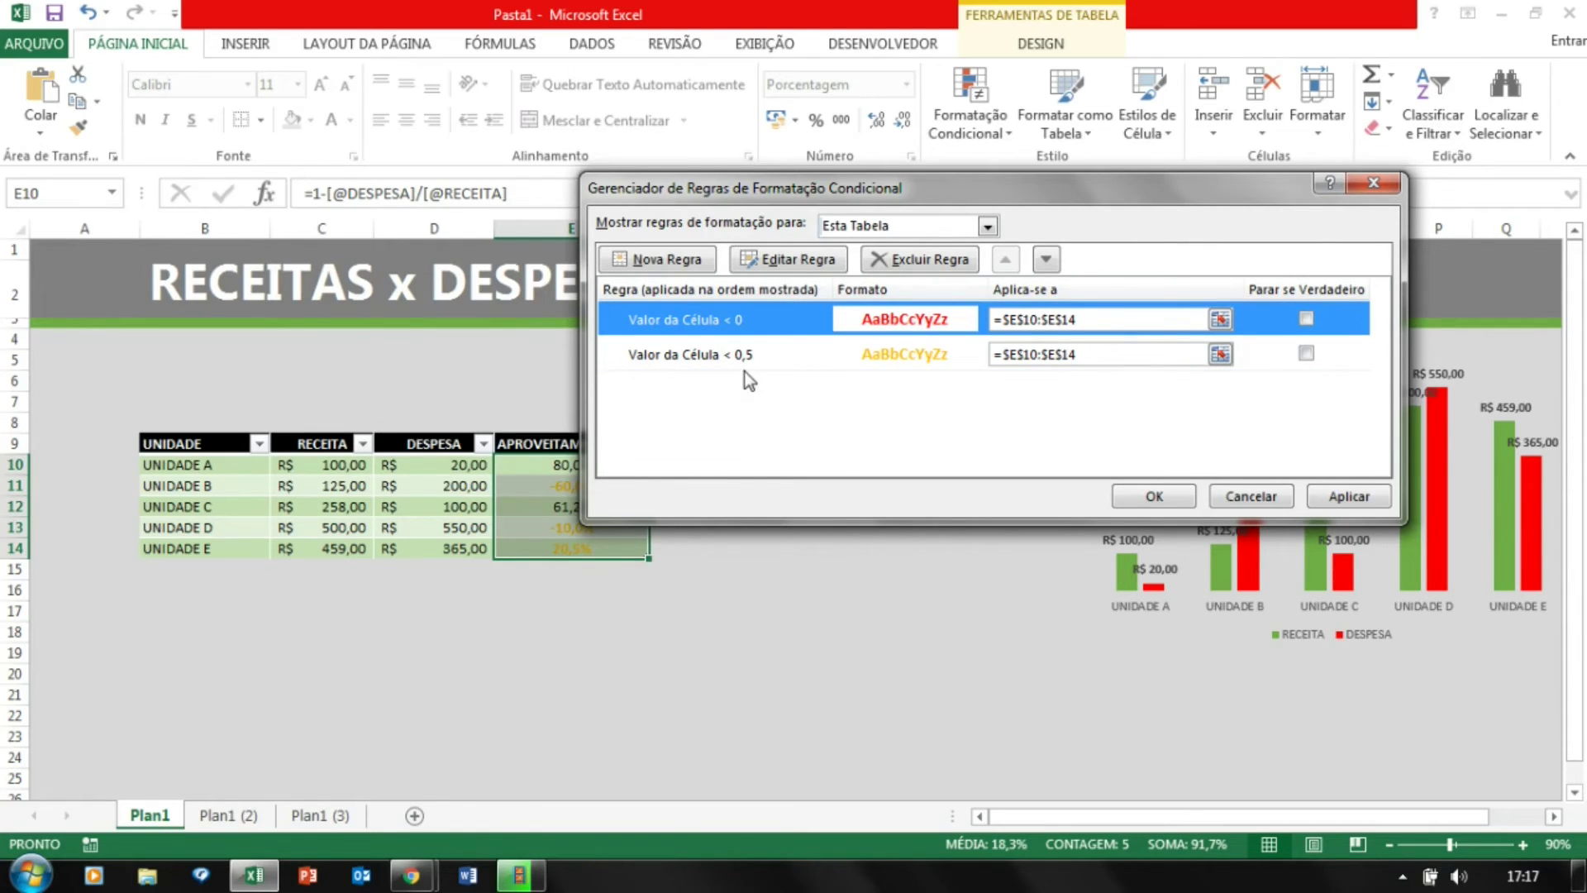
{"action": "left_click", "coordinate": [707, 356]}
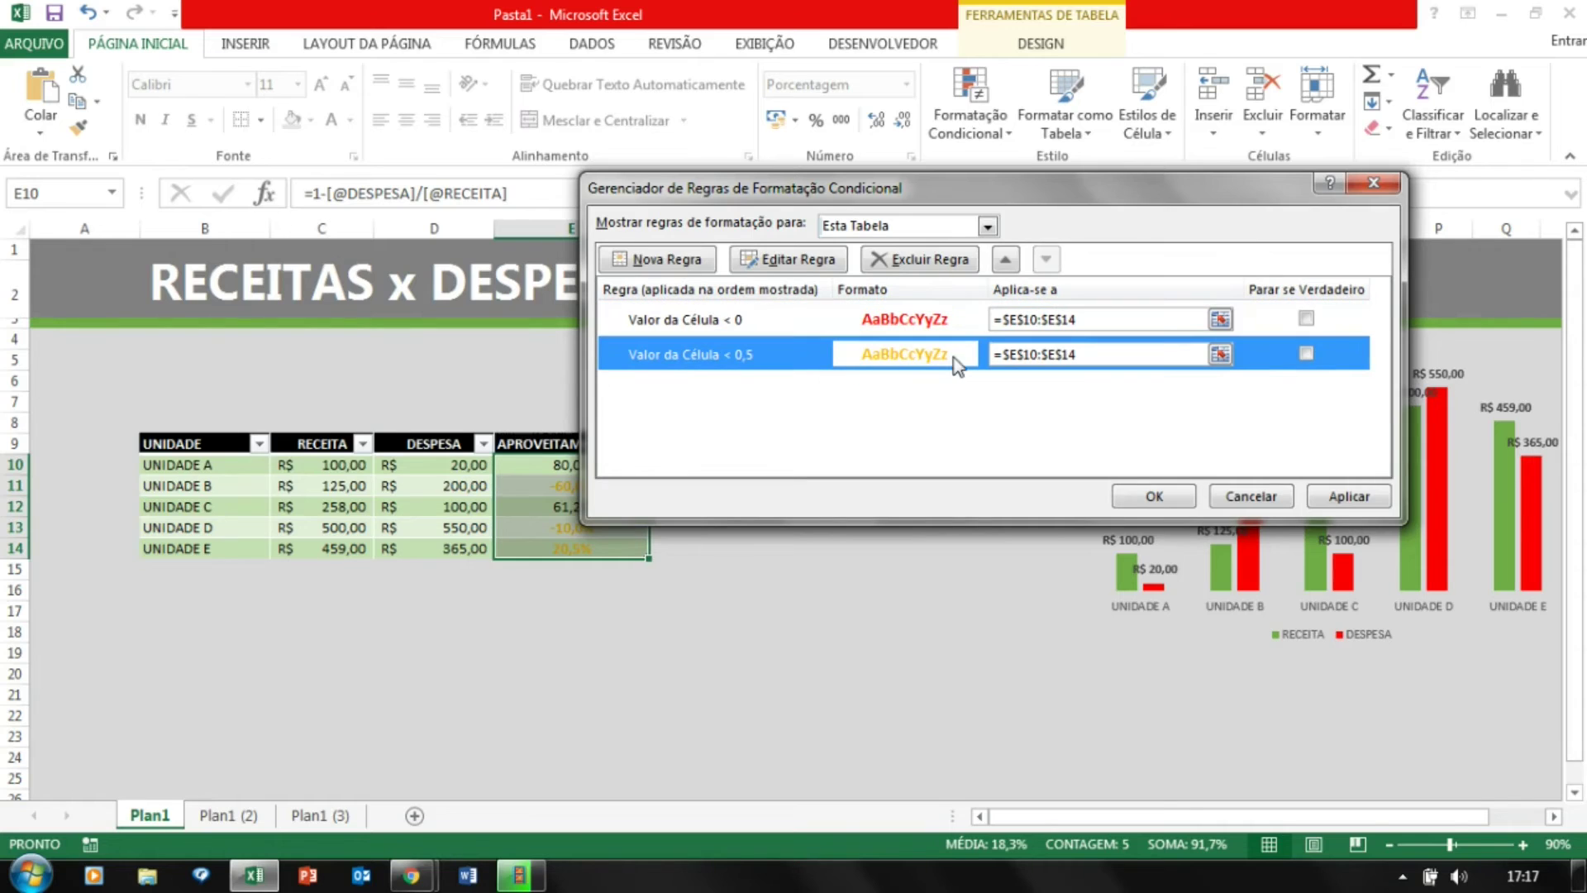
{"action": "left_click", "coordinate": [754, 328]}
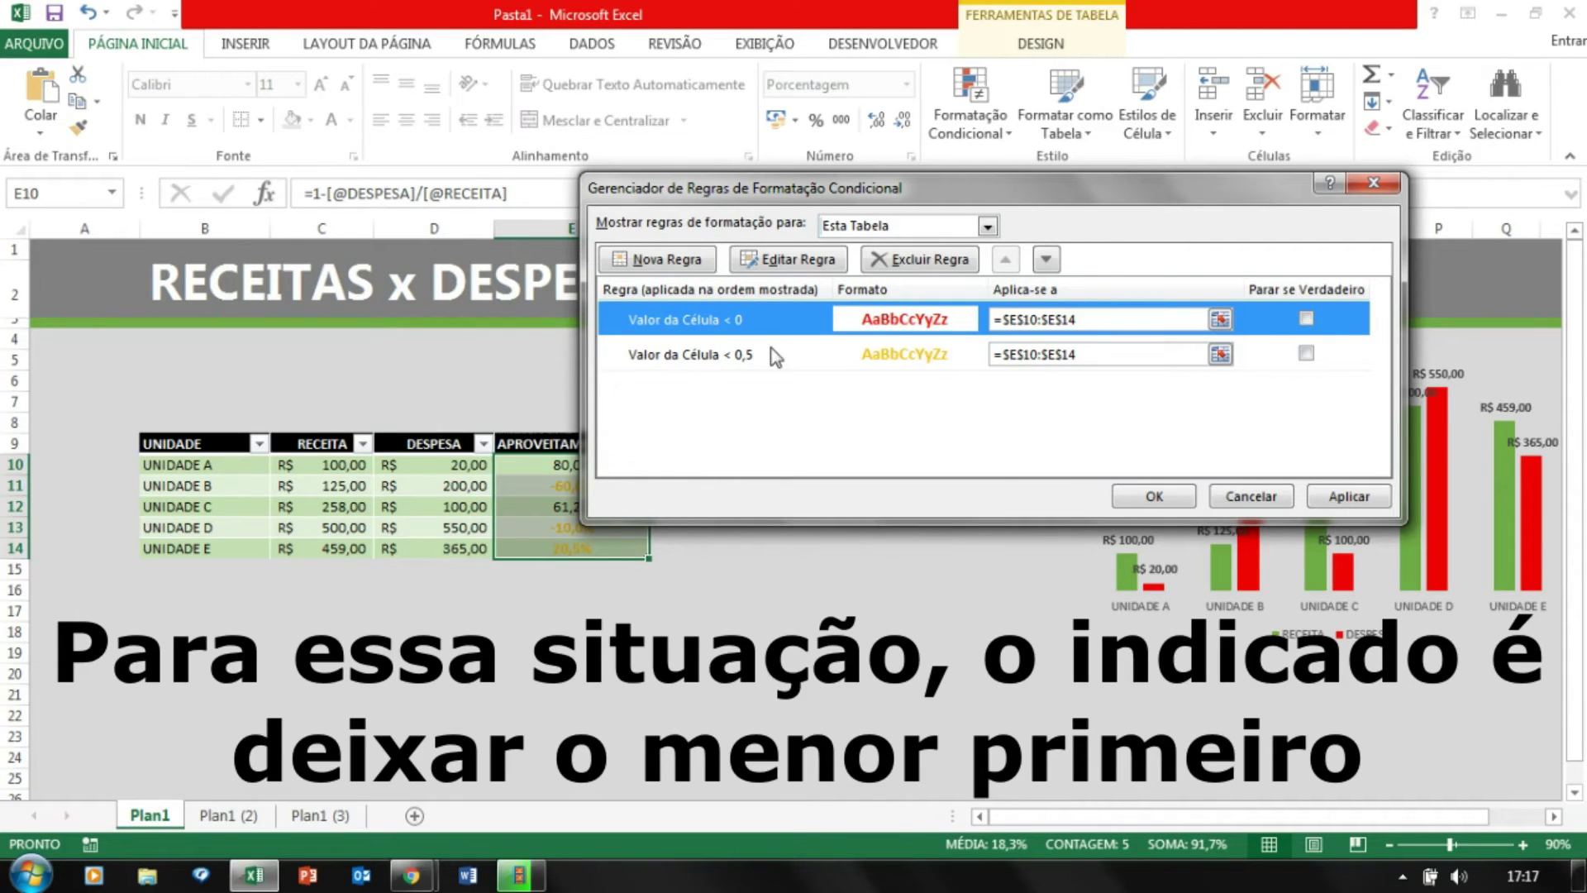
{"action": "left_click", "coordinate": [1046, 258]}
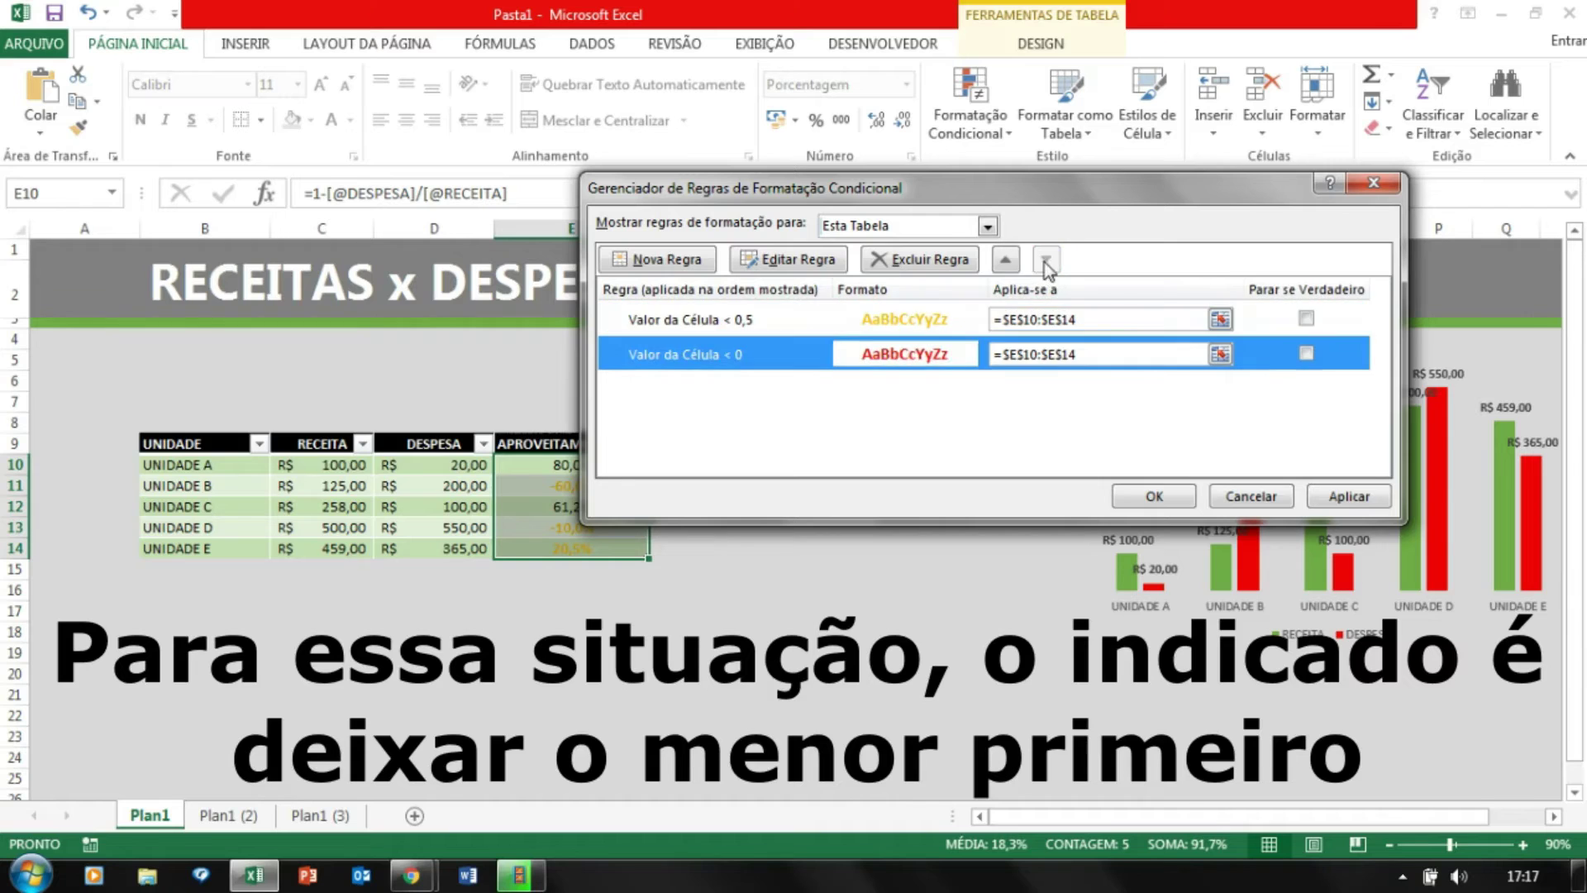
{"action": "left_click", "coordinate": [1005, 258]}
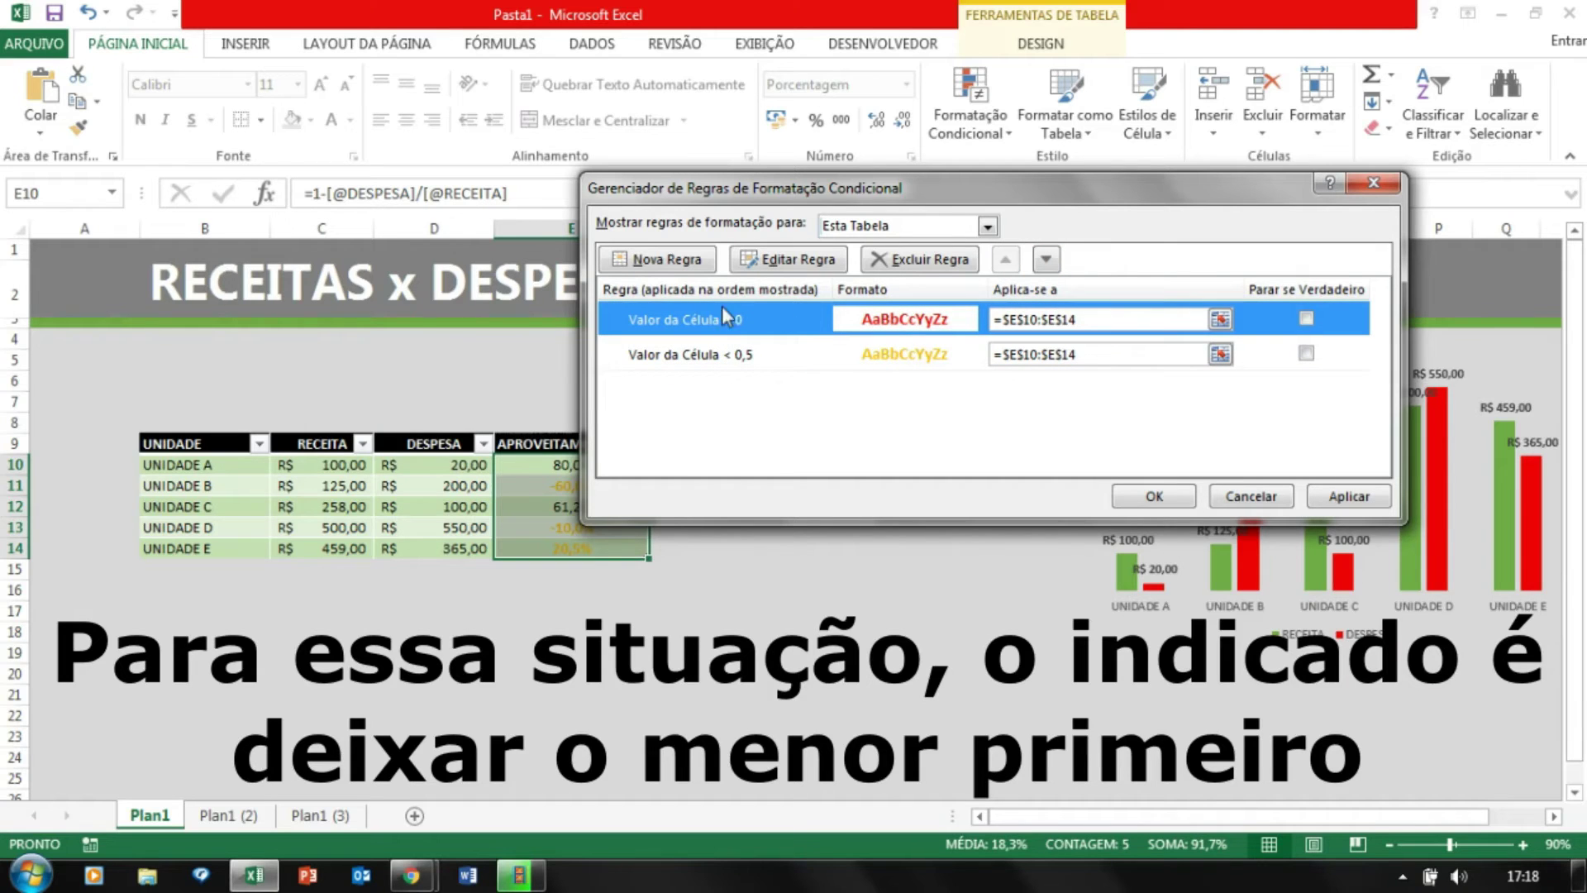
Apply the rule order with the below-0 rule first to the APROVEITAMENTO cells and close the rules manager.
{"action": "left_click", "coordinate": [1316, 499]}
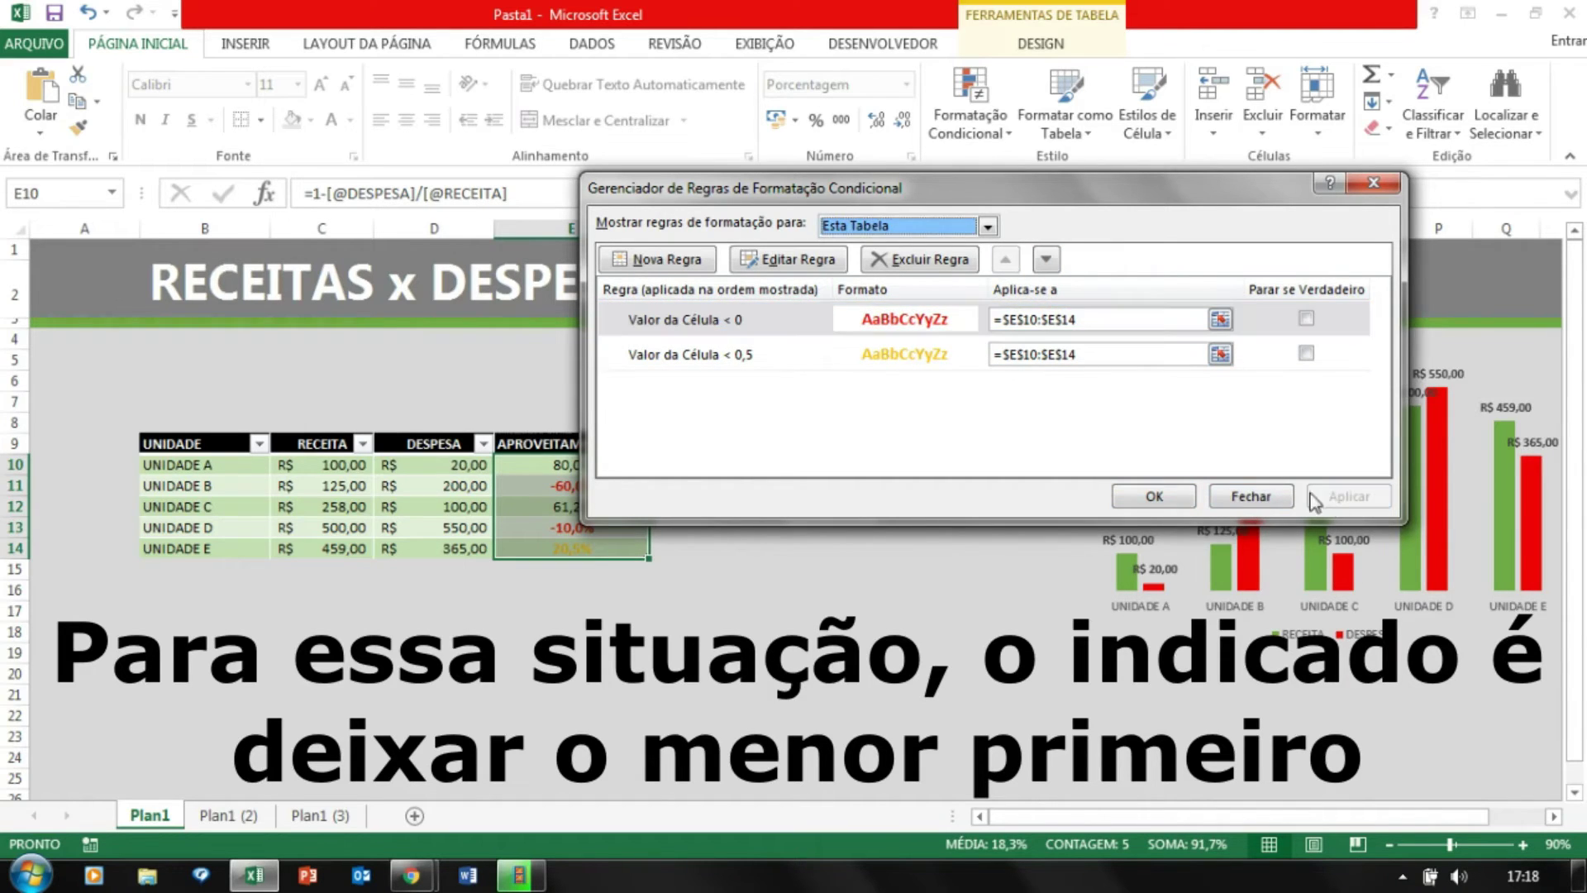
{"action": "left_click", "coordinate": [1156, 495]}
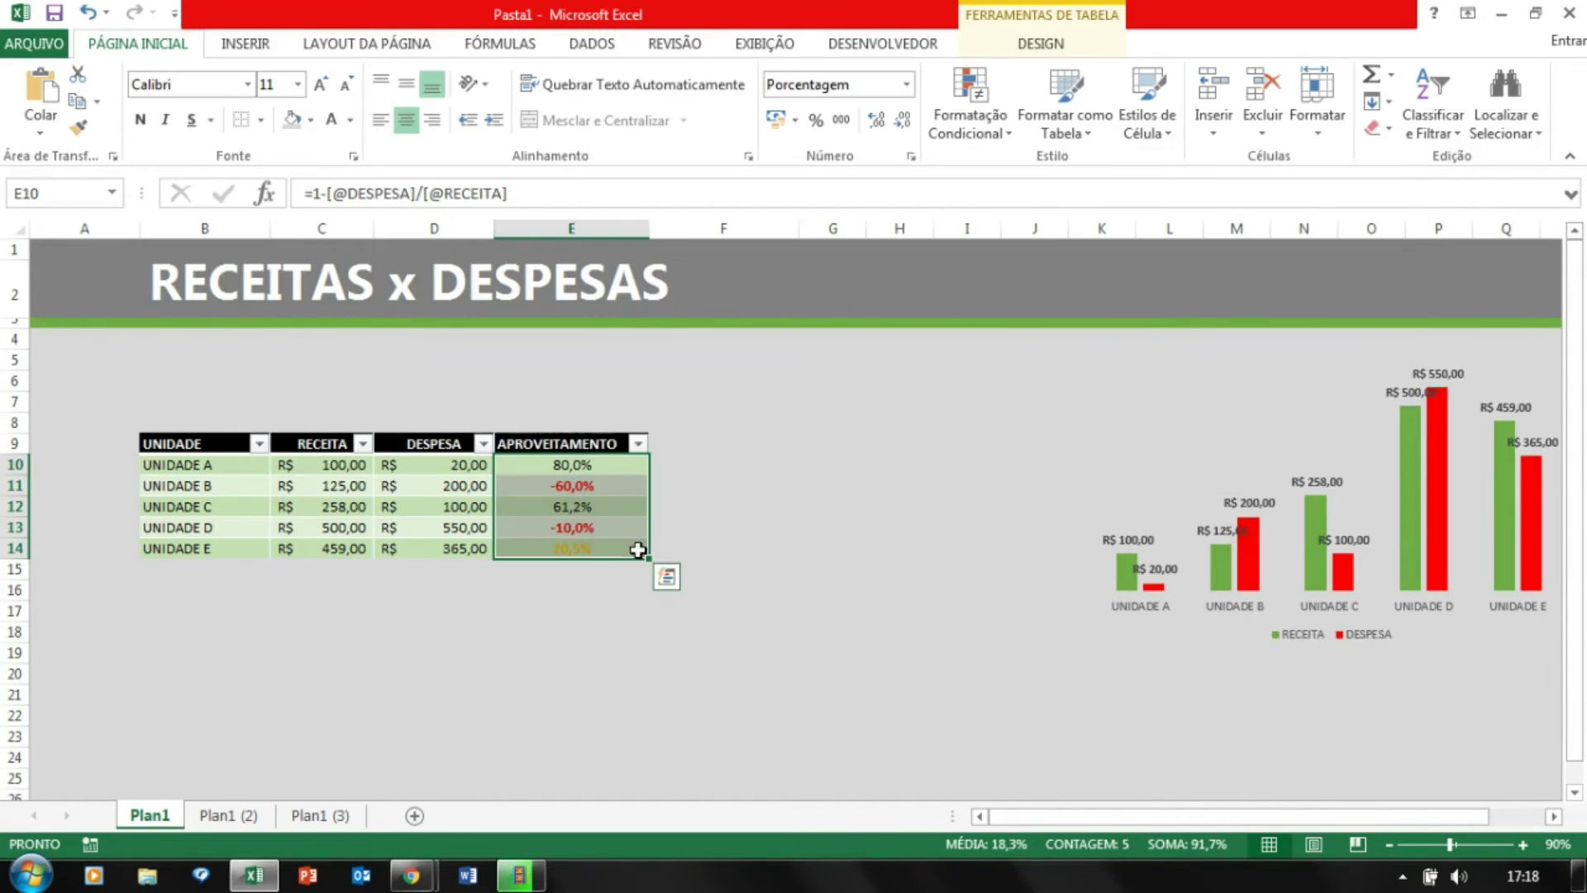
{"action": "left_click", "coordinate": [637, 551]}
{"action": "key", "text": "Up"}
{"action": "key", "text": "Up"}
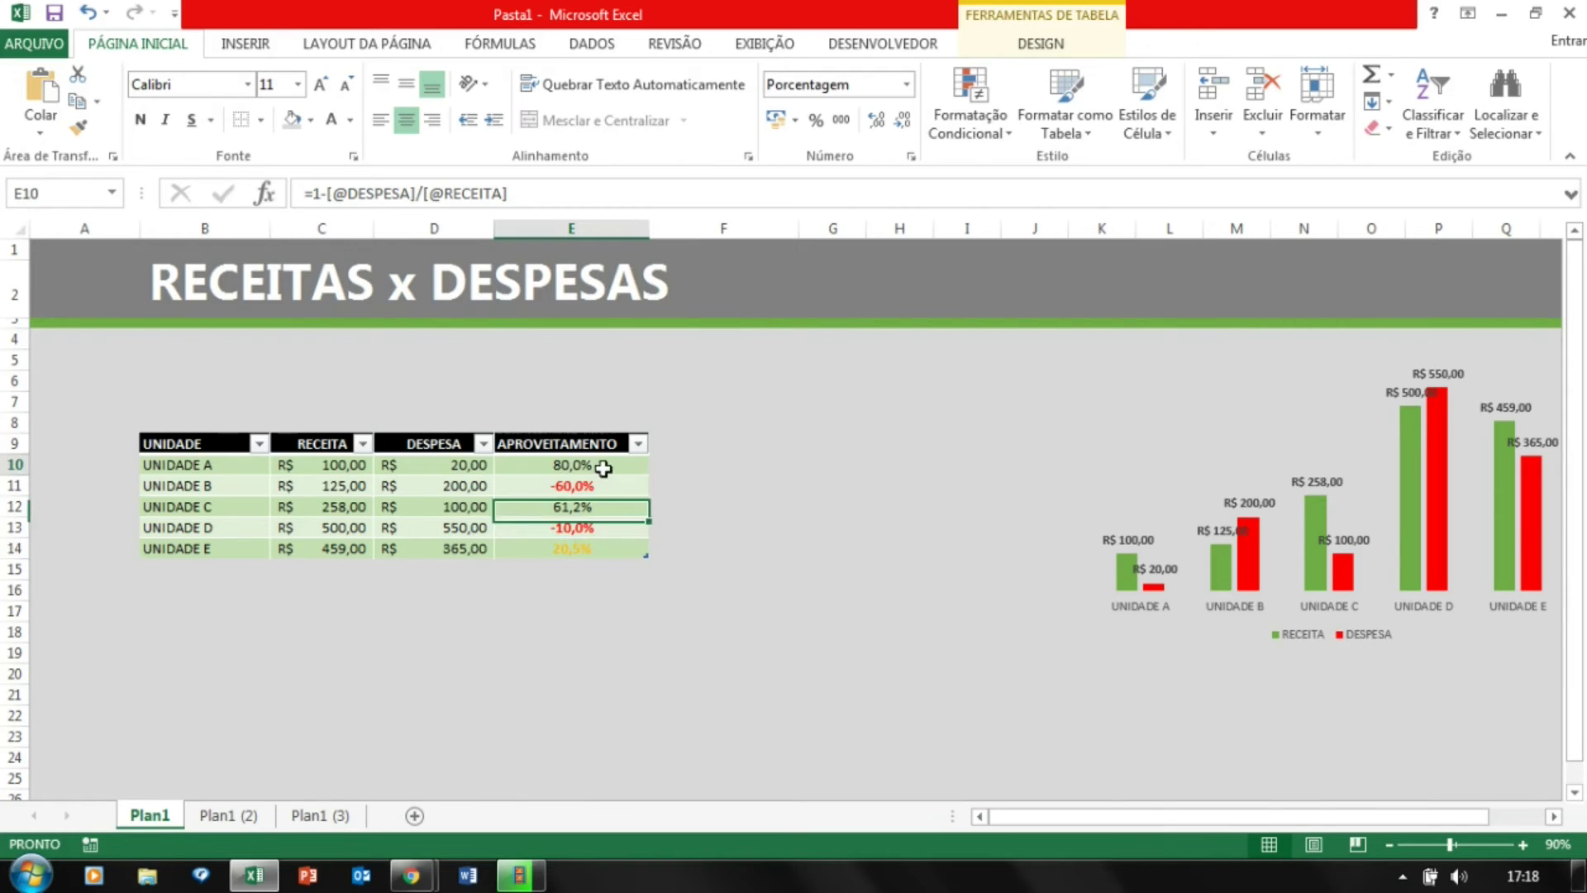
Edit the below-0,5 rule of E10:E14 to use a darker orange font color, and apply the change.
{"action": "left_click_drag", "start_coordinate": [603, 469], "coordinate": [595, 545]}
{"action": "left_click", "coordinate": [966, 132]}
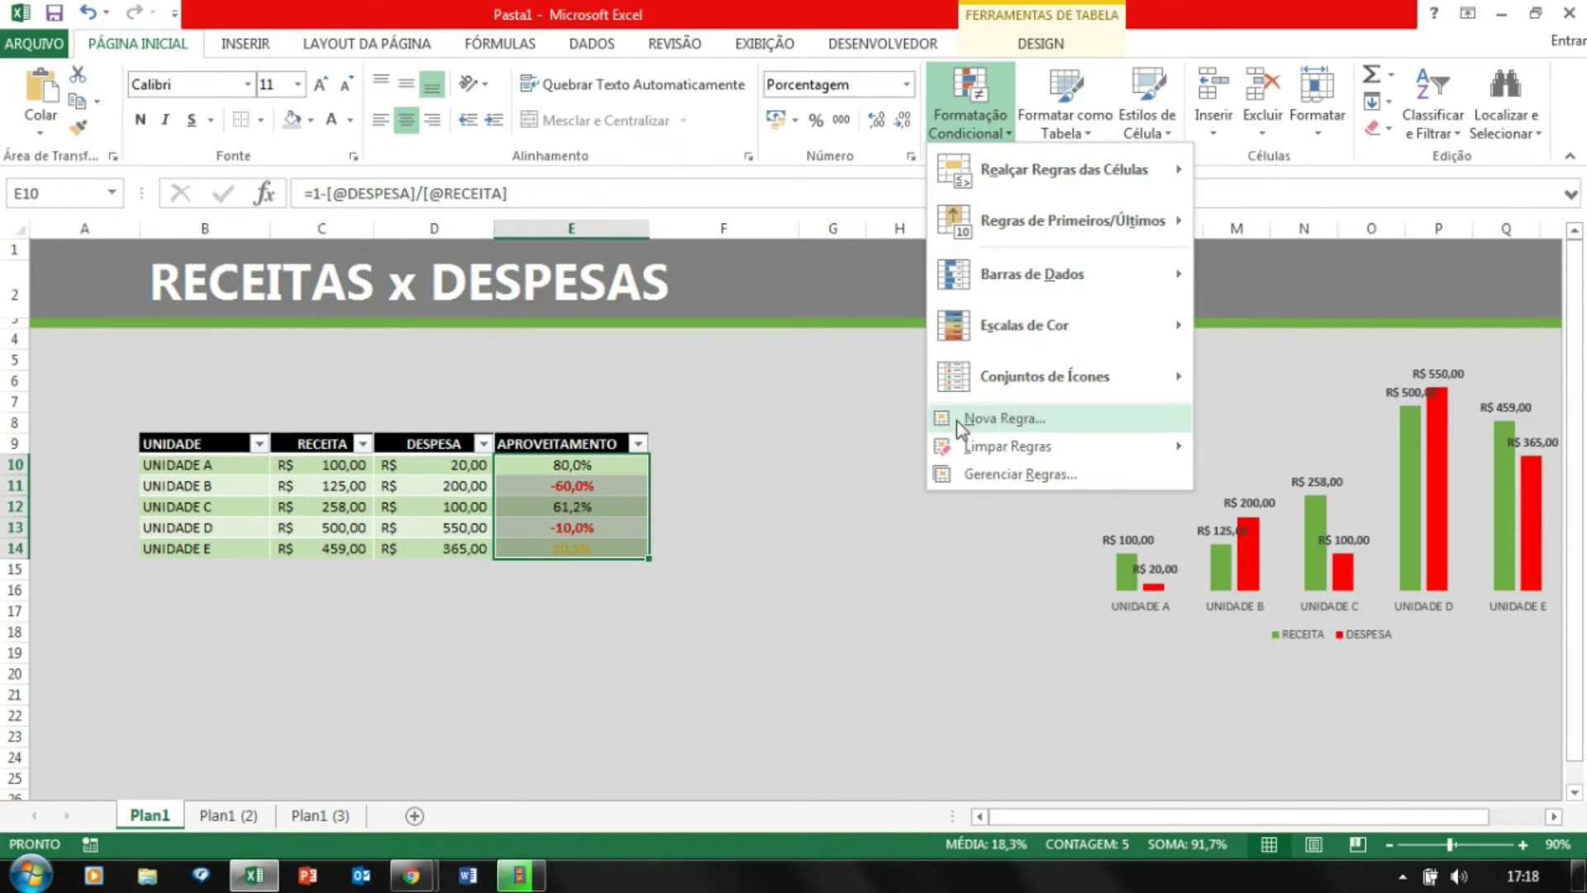
{"action": "left_click", "coordinate": [978, 472]}
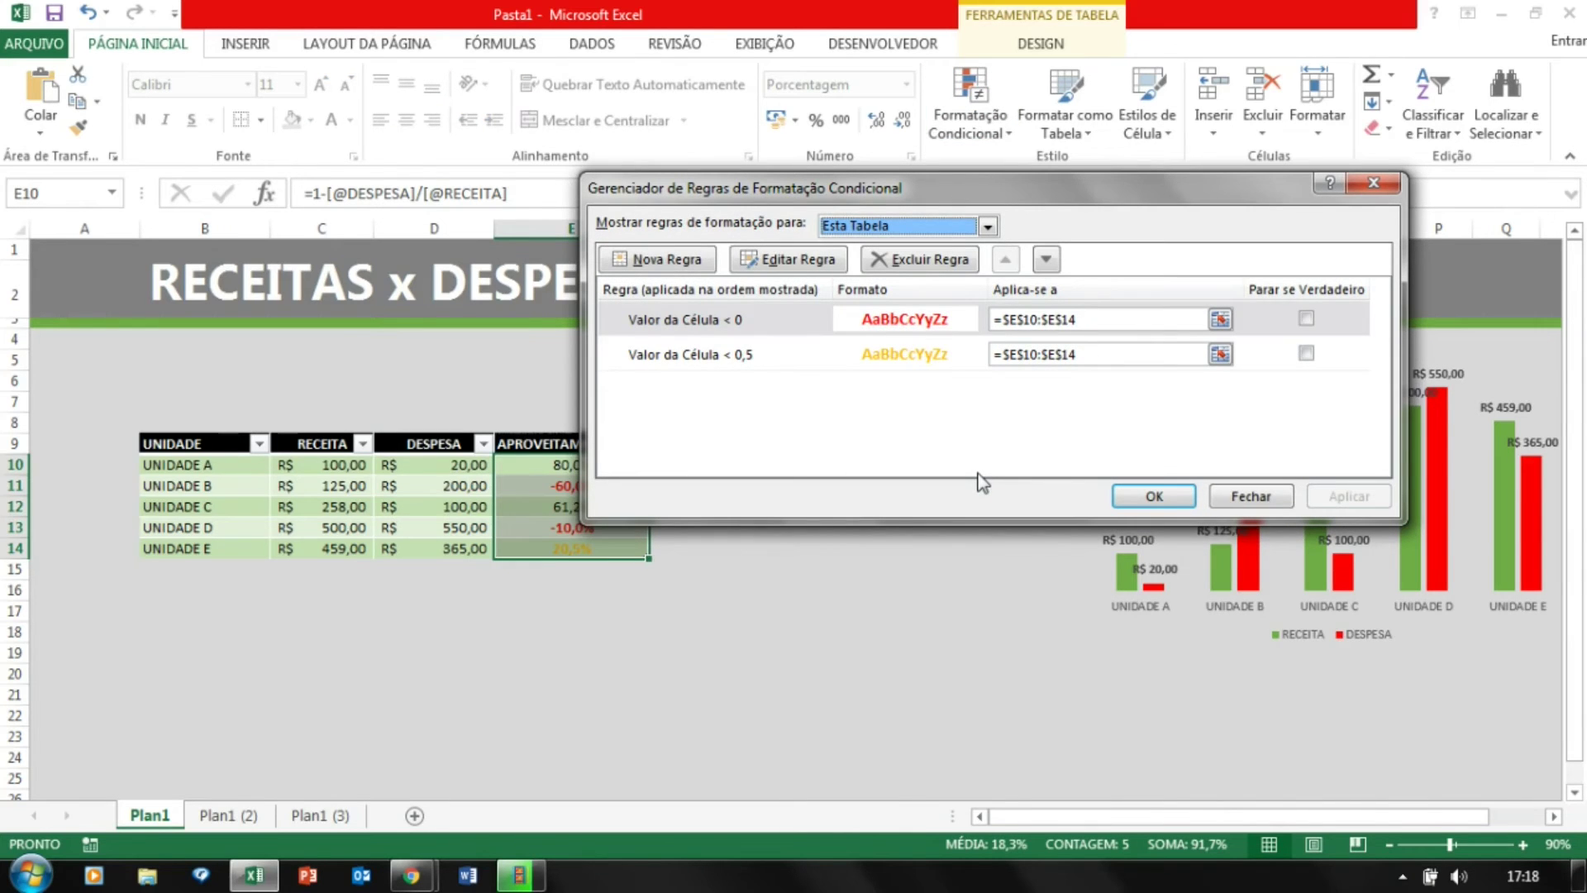
{"action": "left_click", "coordinate": [902, 355]}
{"action": "left_click", "coordinate": [788, 258]}
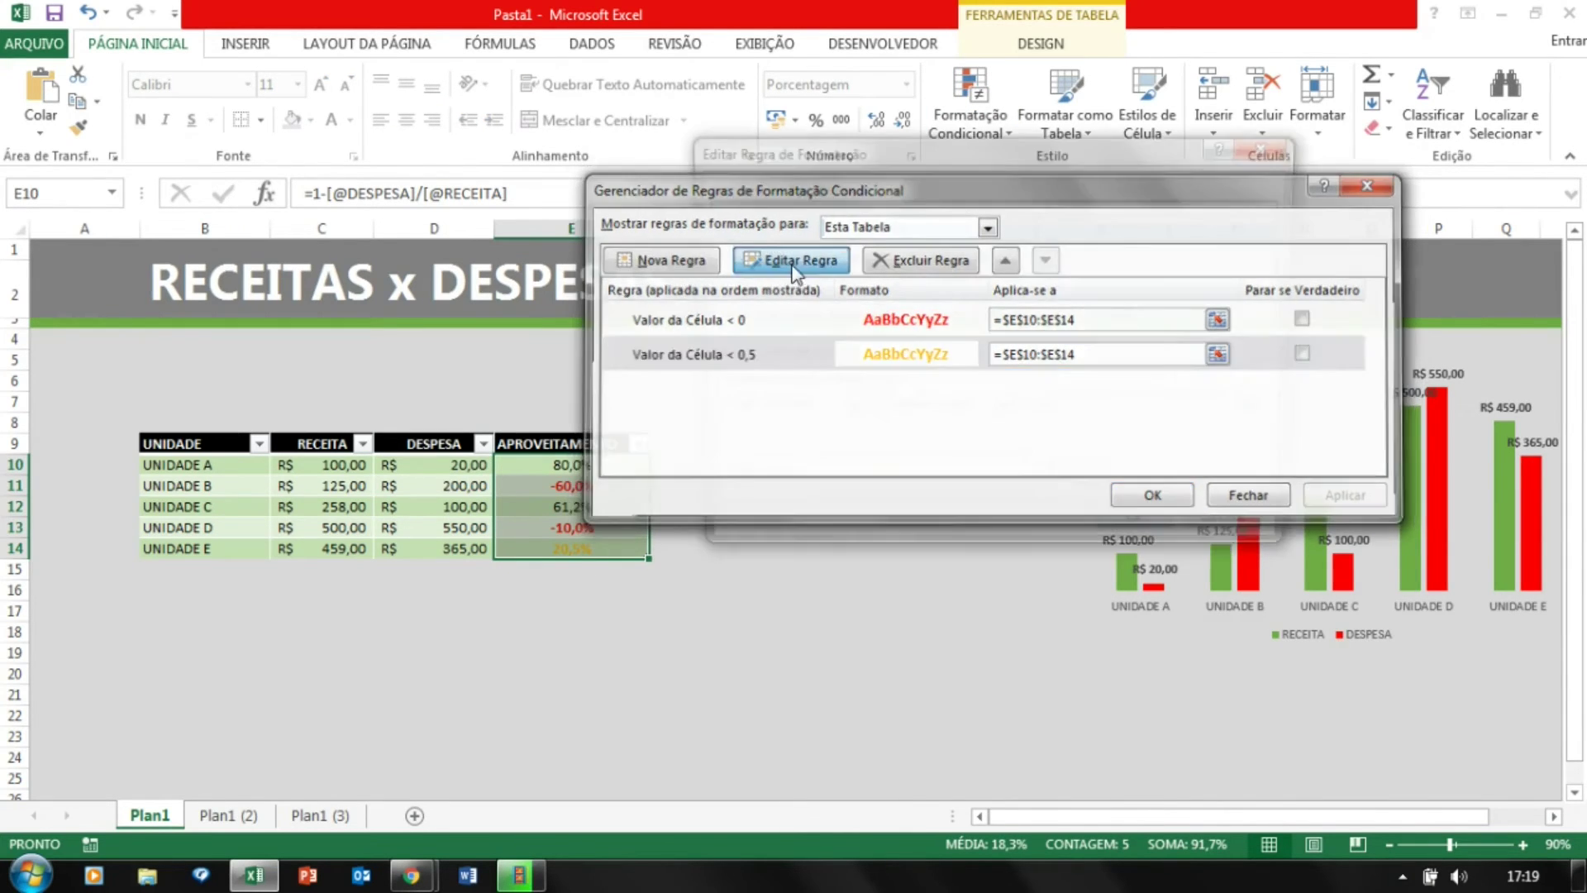
{"action": "left_click", "coordinate": [1074, 486]}
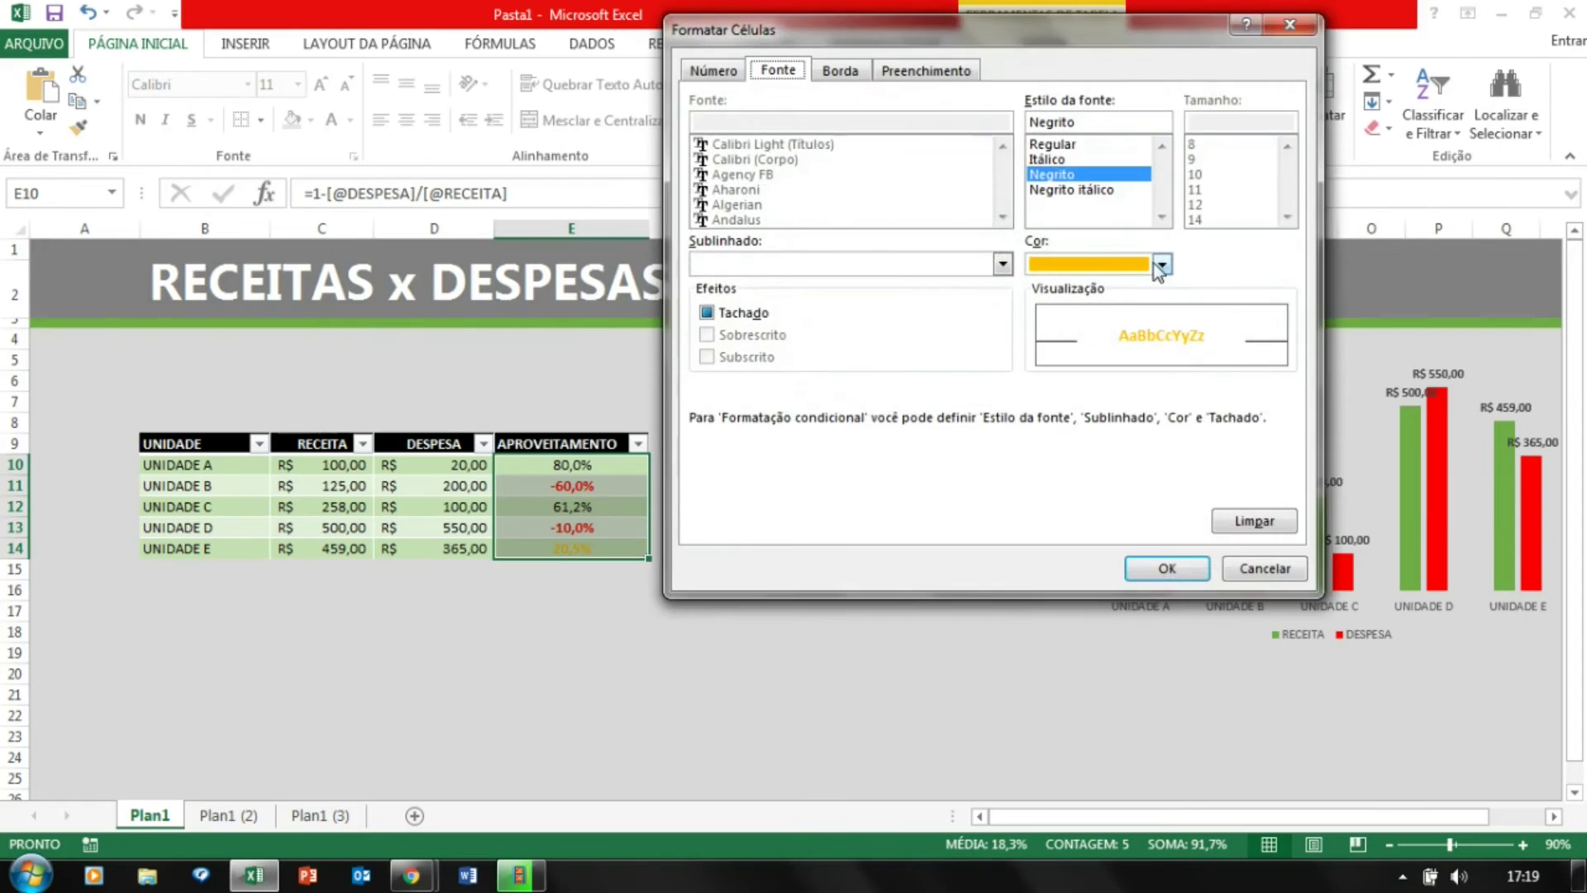
{"action": "left_click", "coordinate": [1161, 264]}
{"action": "left_click", "coordinate": [1137, 343]}
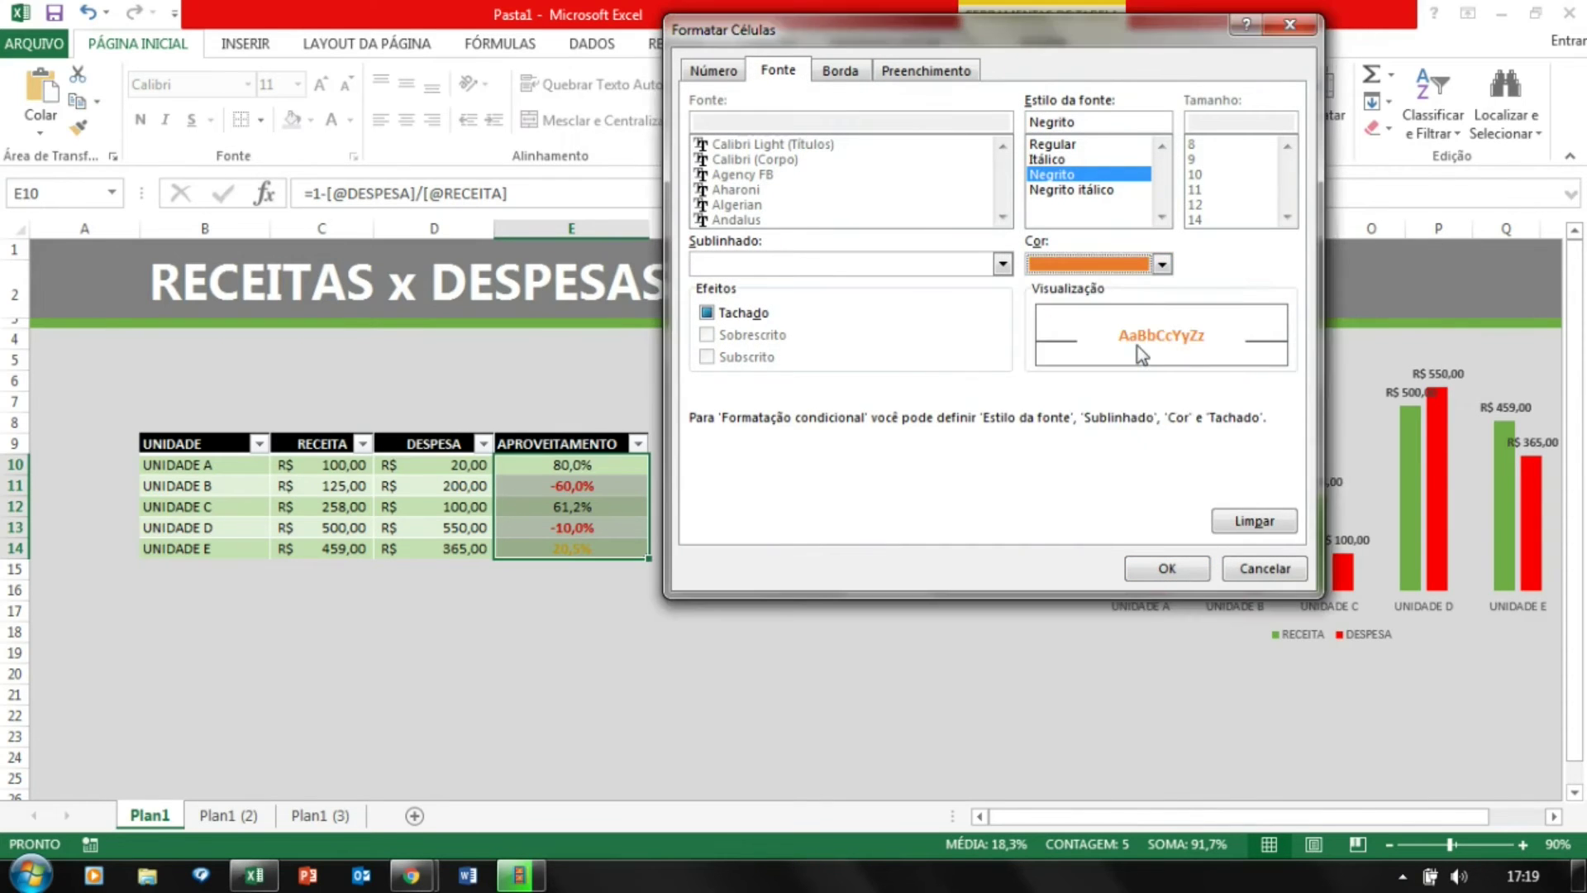
{"action": "left_click", "coordinate": [1167, 571]}
{"action": "left_click", "coordinate": [1140, 537]}
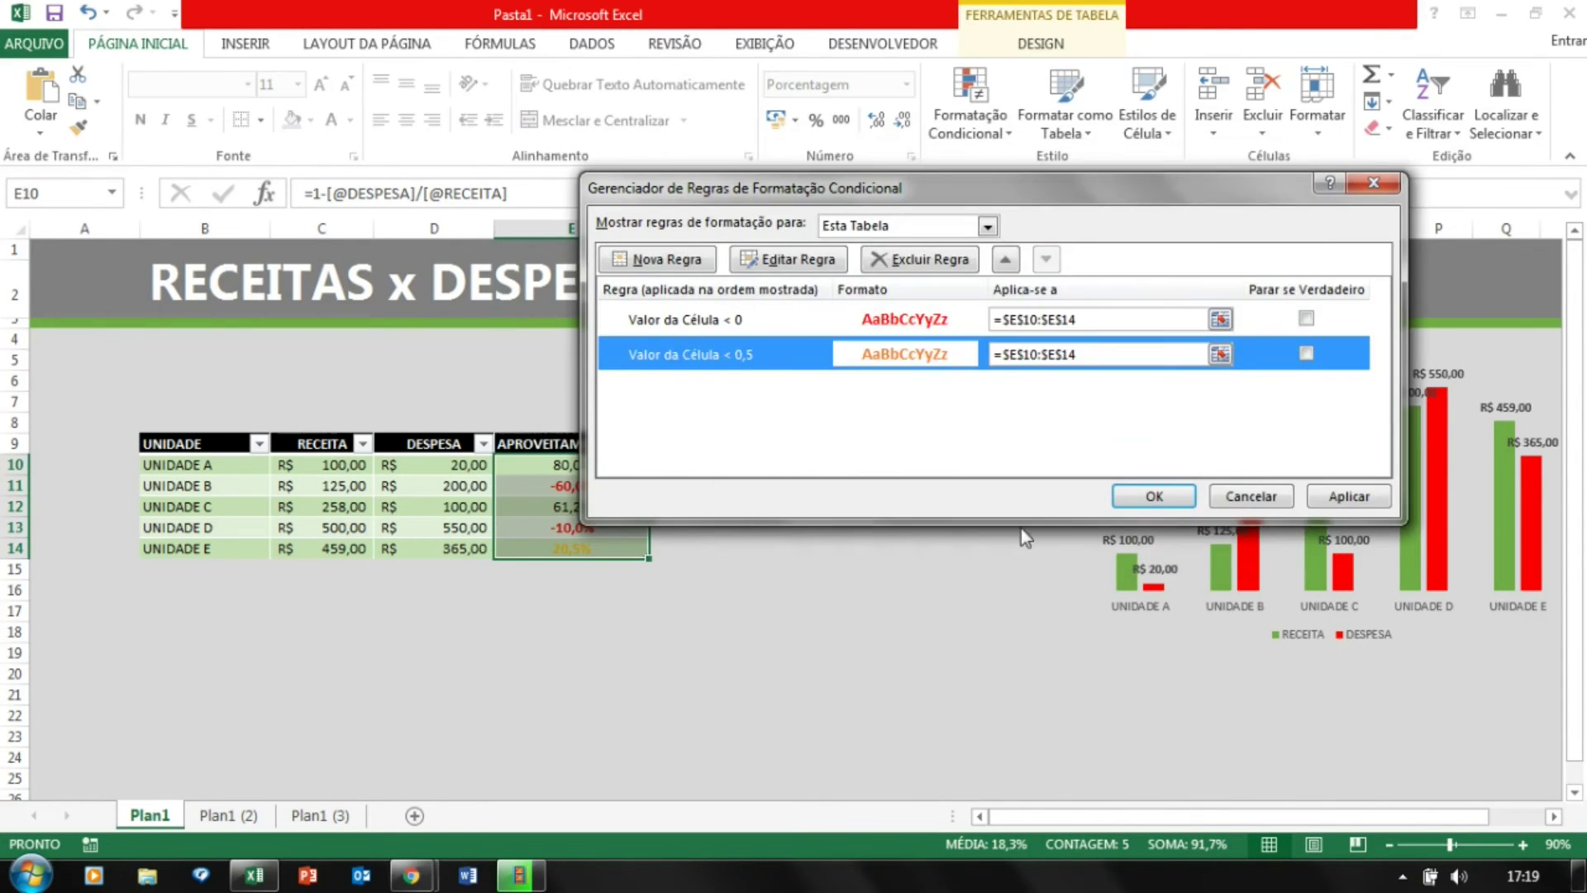
{"action": "left_click", "coordinate": [1124, 495]}
{"action": "left_click", "coordinate": [595, 610]}
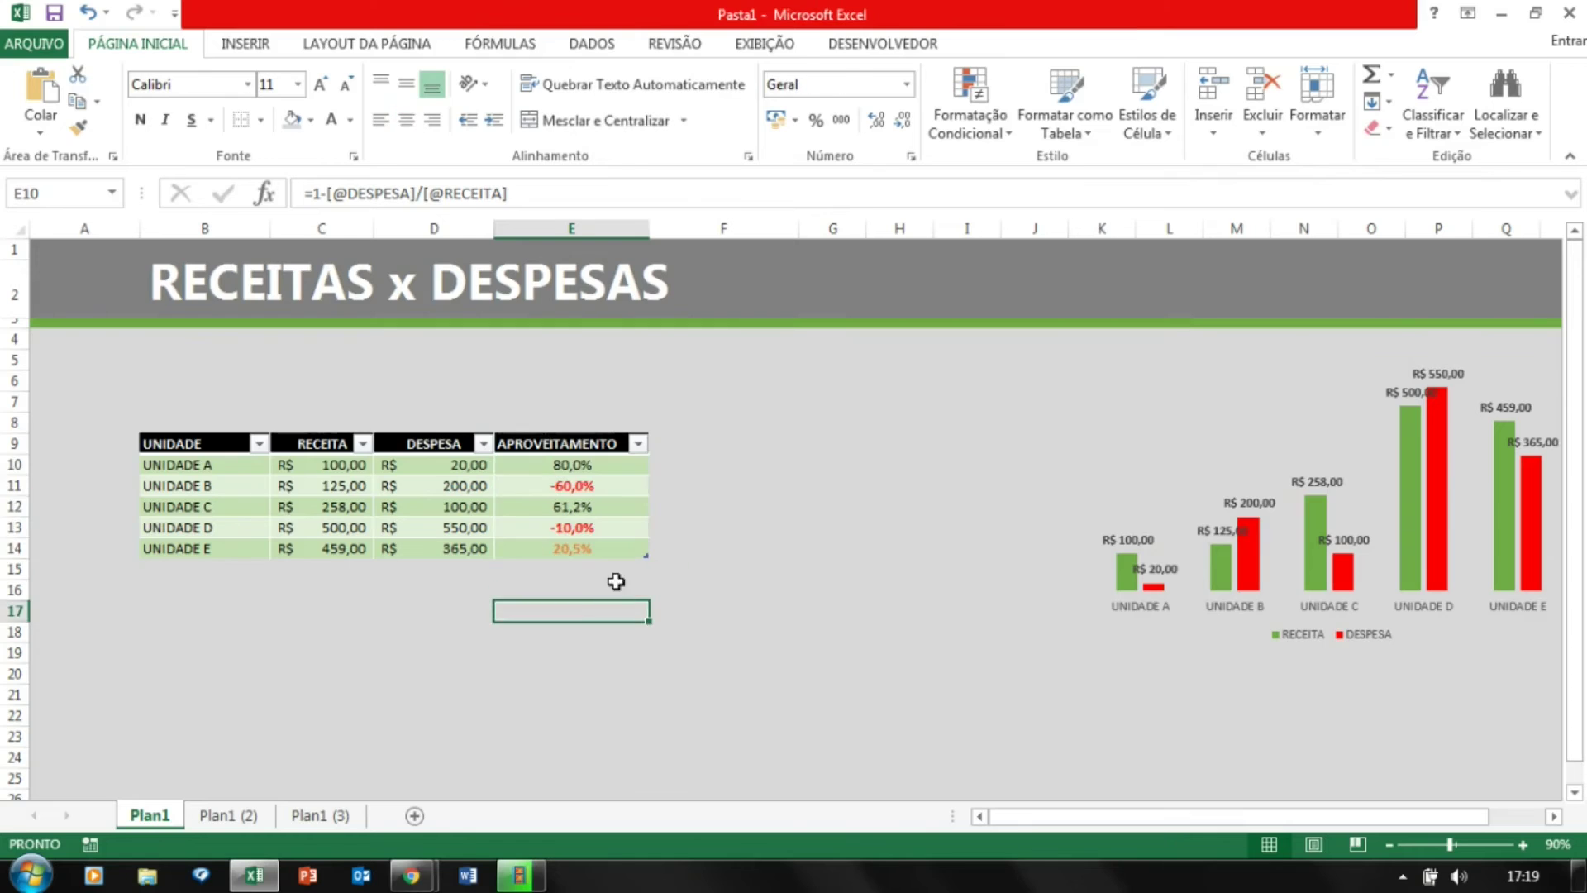
Check how the reordered and recolored rules format the APROVEITAMENTO values in E10 to E14.
{"action": "left_click_drag", "start_coordinate": [608, 474], "coordinate": [603, 542]}
{"action": "left_click", "coordinate": [733, 485]}
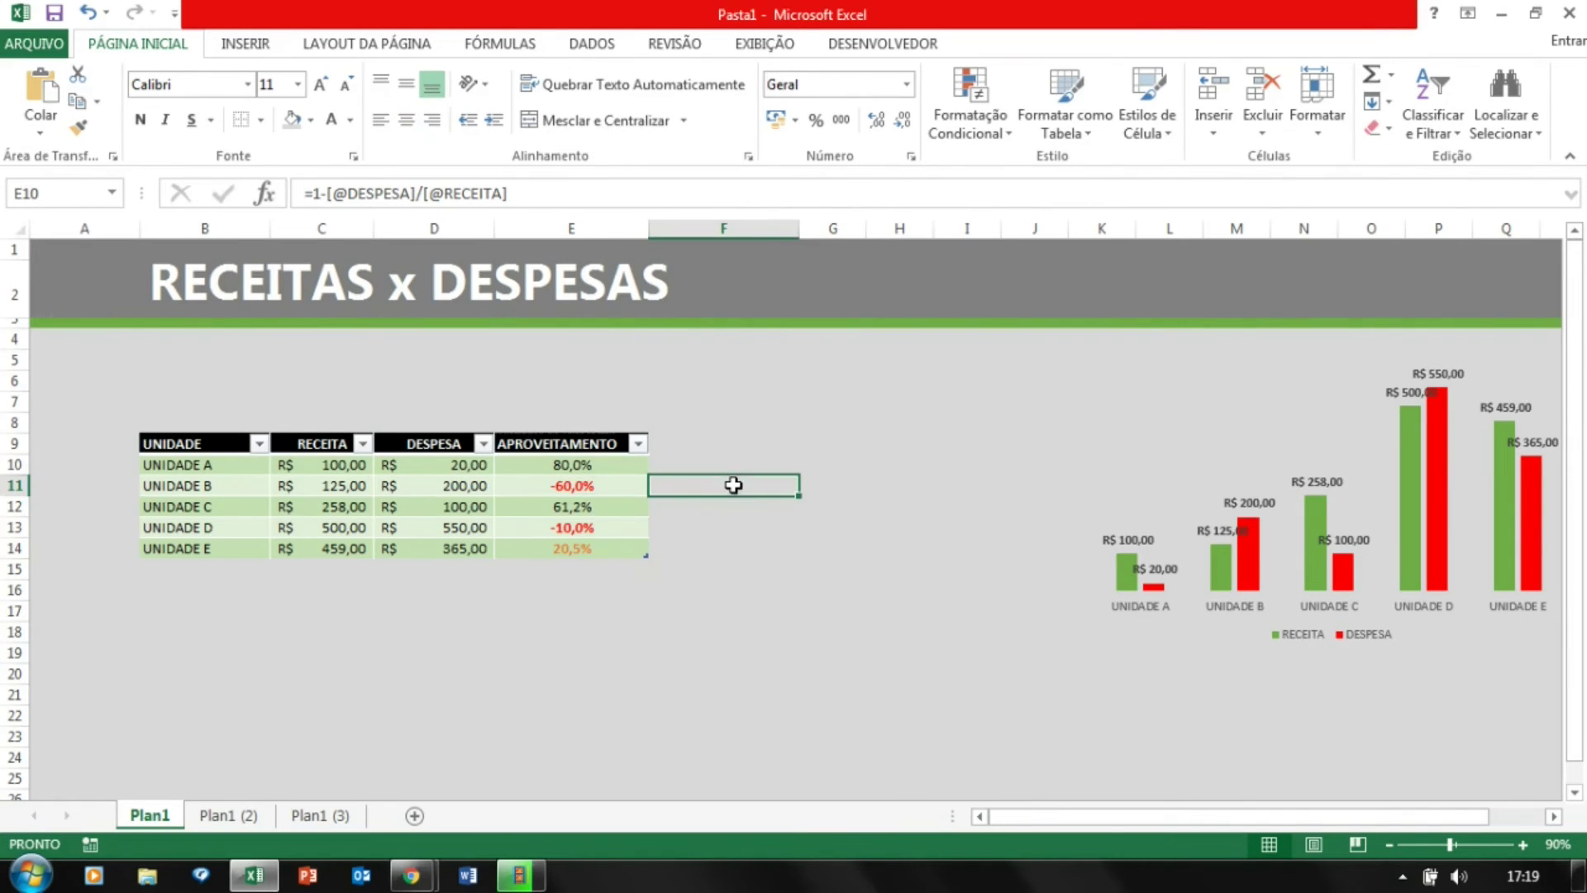
{"action": "left_click_drag", "start_coordinate": [597, 487], "coordinate": [603, 547]}
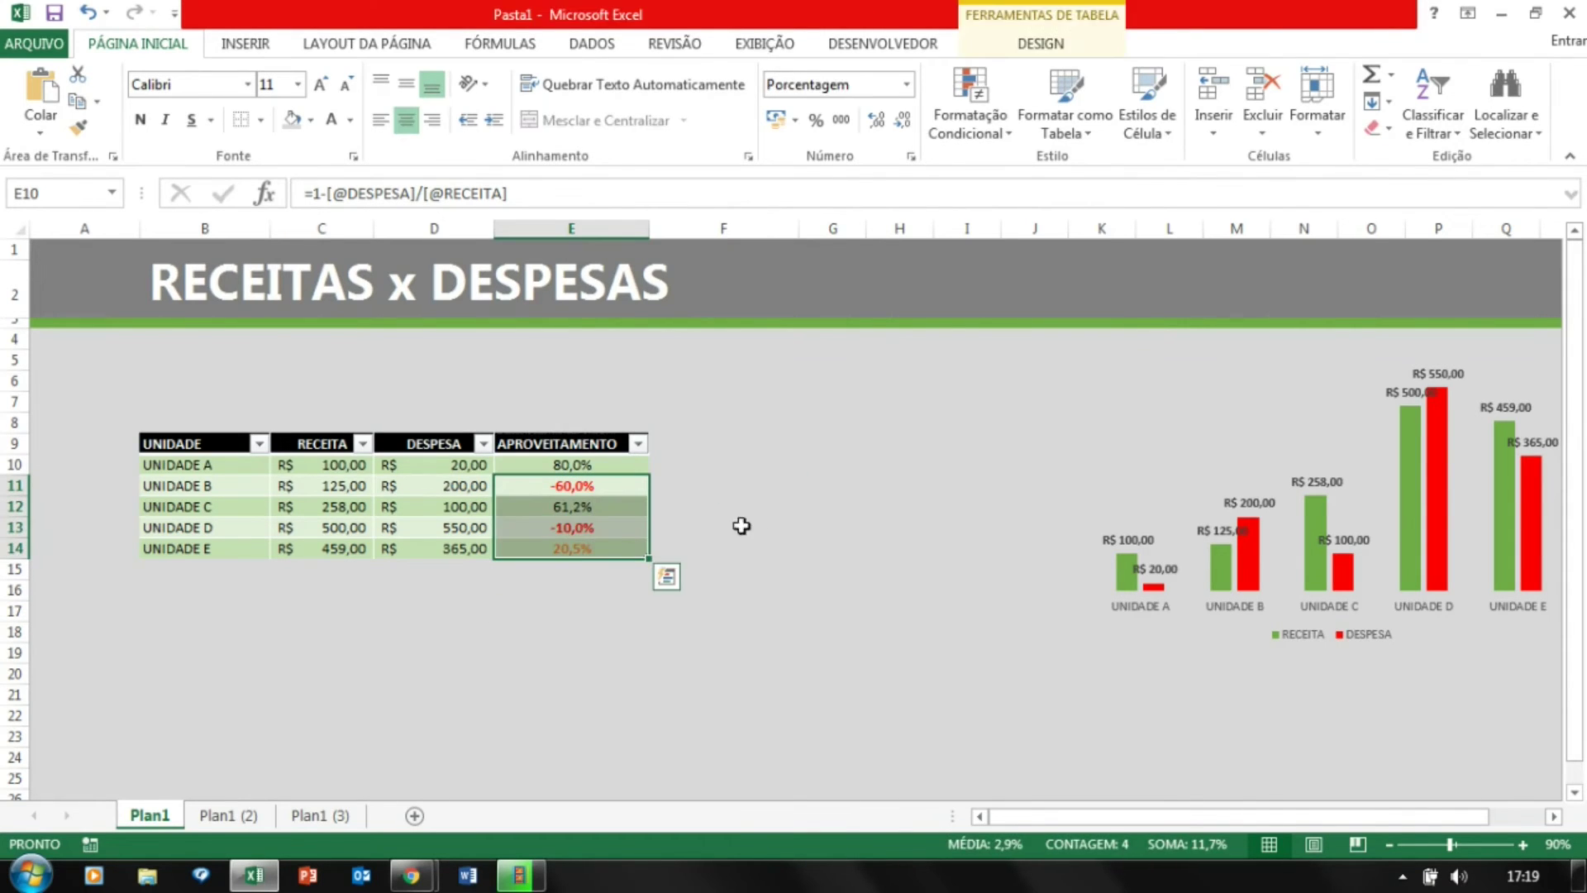
{"action": "left_click", "coordinate": [756, 523]}
{"action": "left_click", "coordinate": [595, 544]}
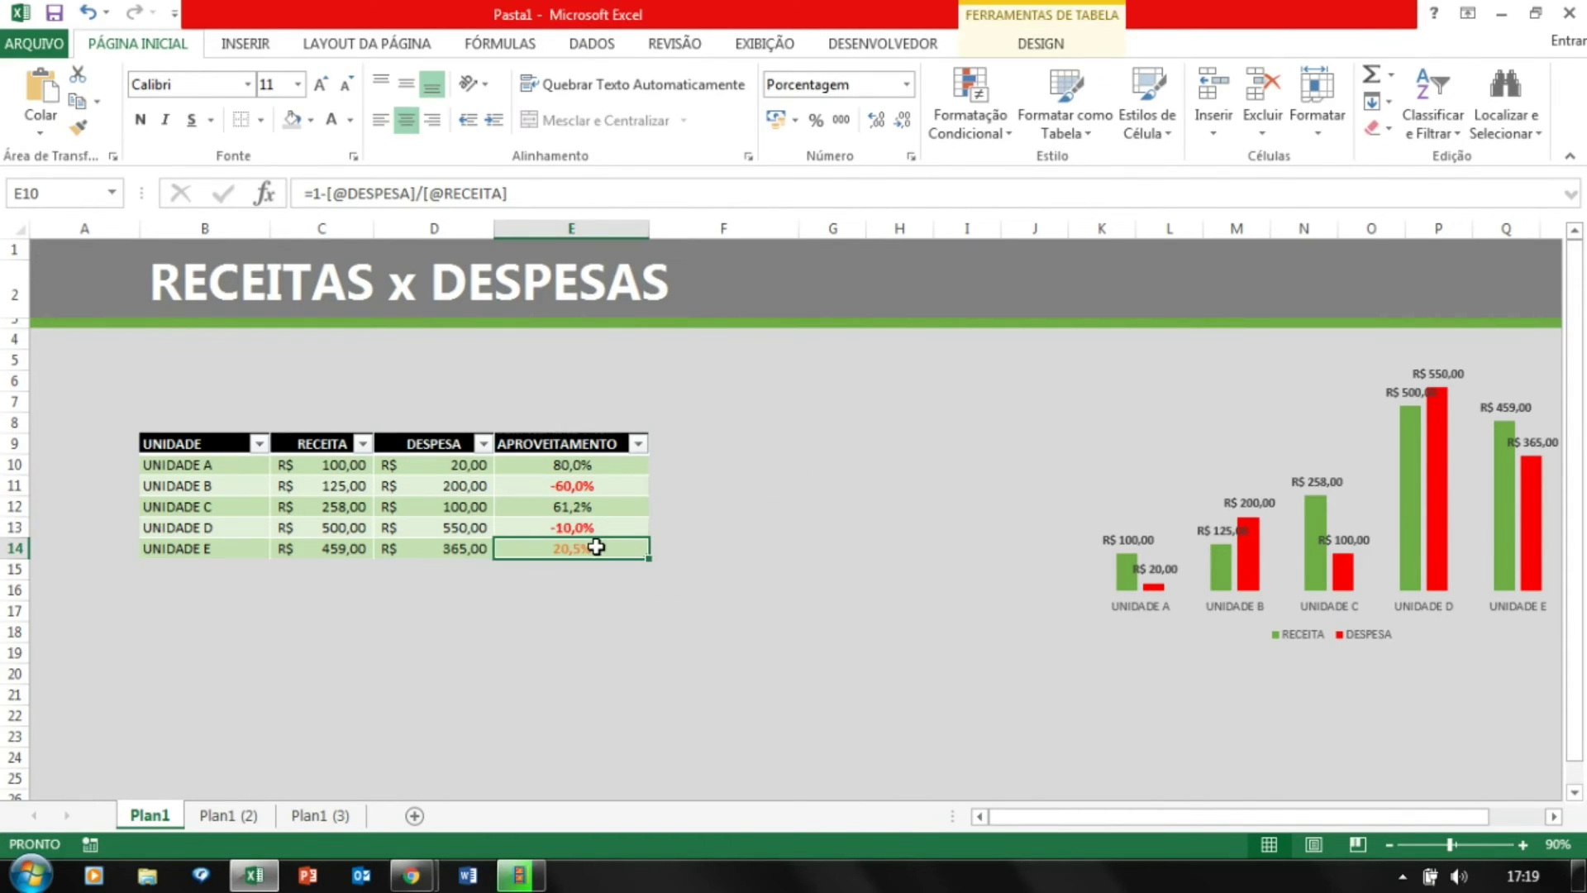
Set UNIDADE D's DESPESA to 459 and check the formatting of its APROVEITAMENTO value.
{"action": "left_click", "coordinate": [458, 527]}
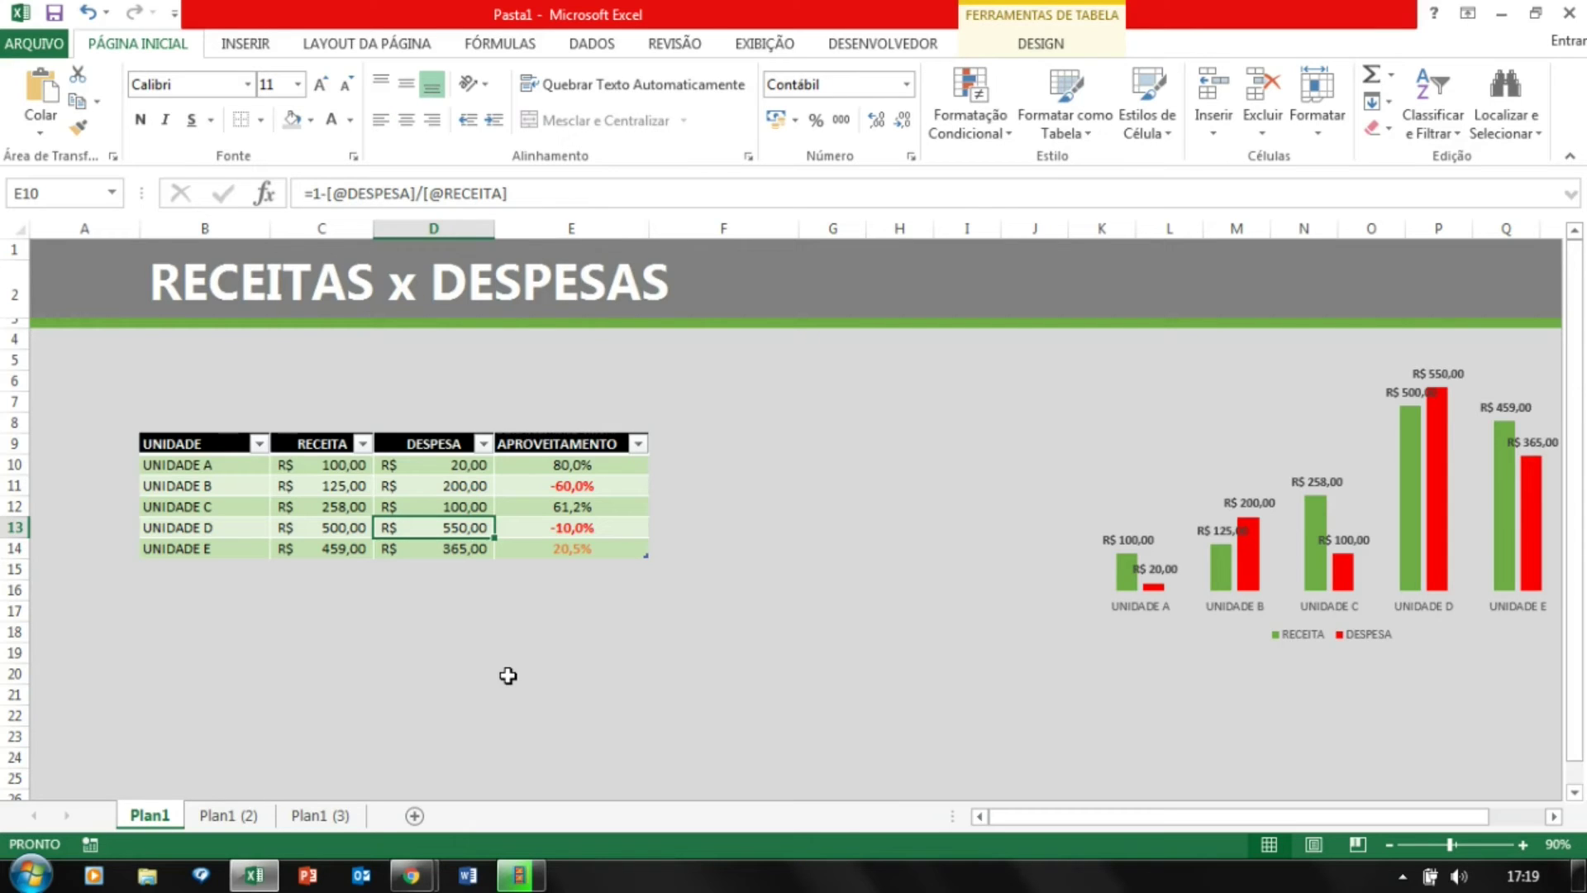
{"action": "type", "text": "459"}
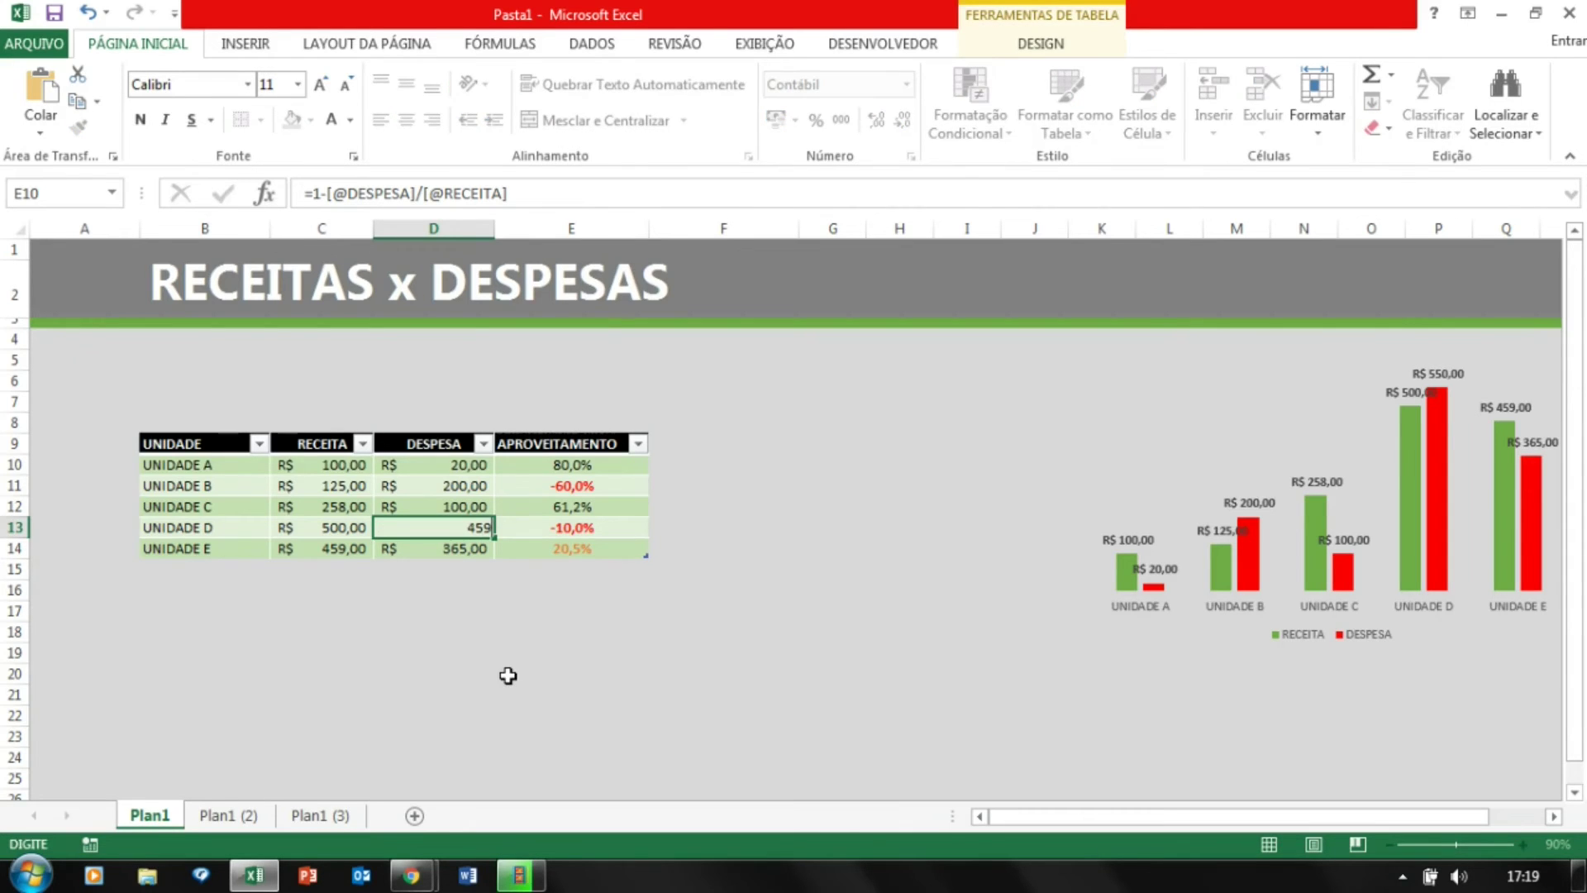
{"action": "key", "text": "Return"}
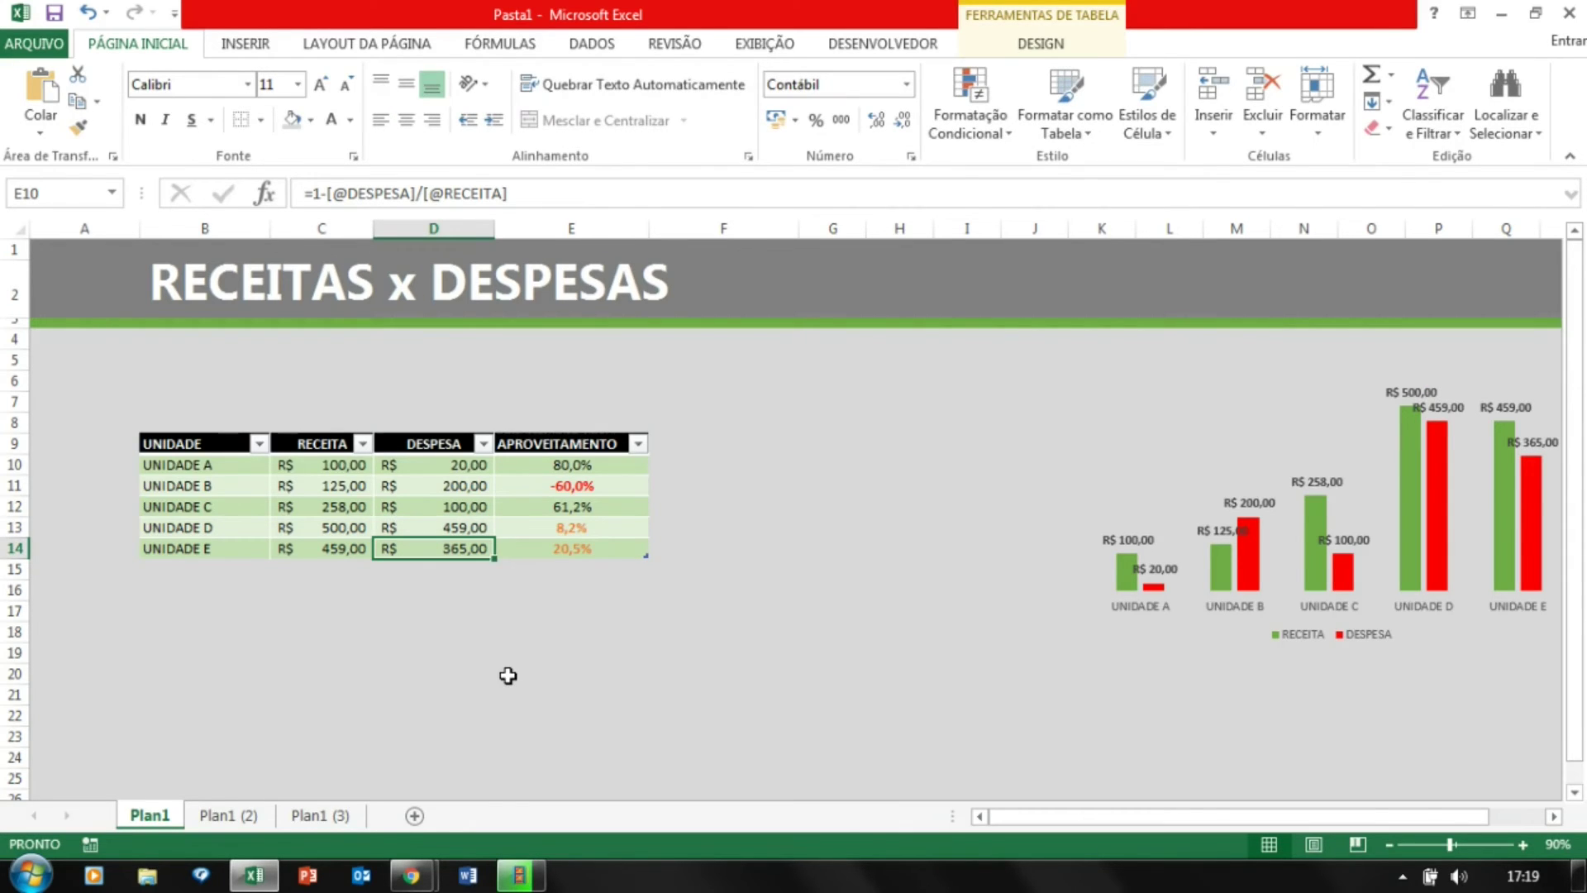
{"action": "left_click", "coordinate": [604, 525]}
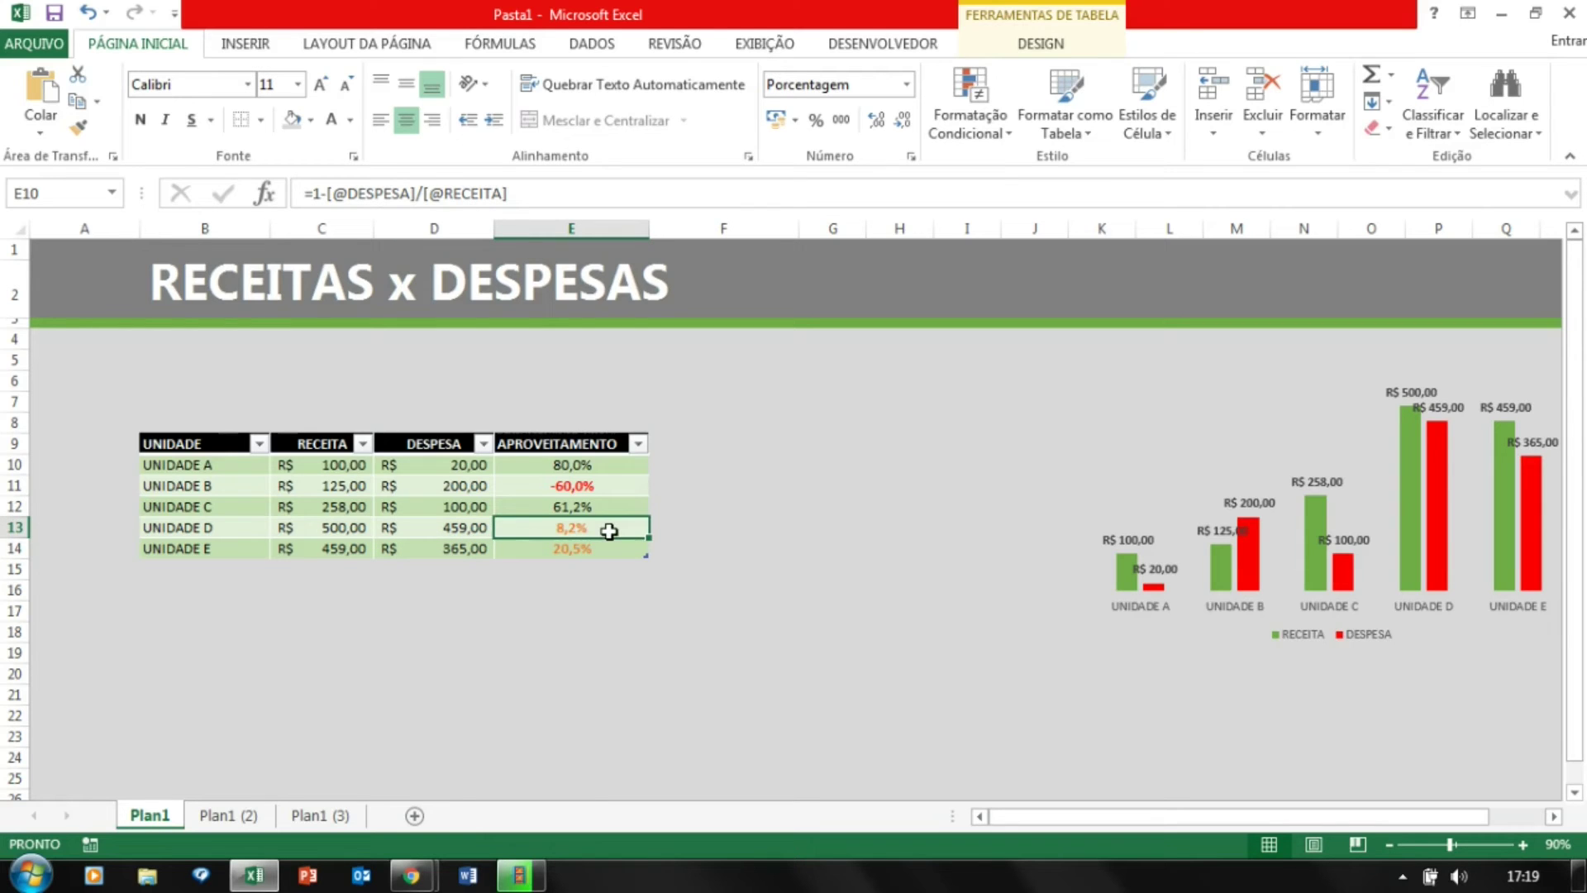
Start a Greater Than highlight rule for E10:E14 with a threshold of 50%.
{"action": "left_click_drag", "start_coordinate": [609, 465], "coordinate": [611, 550]}
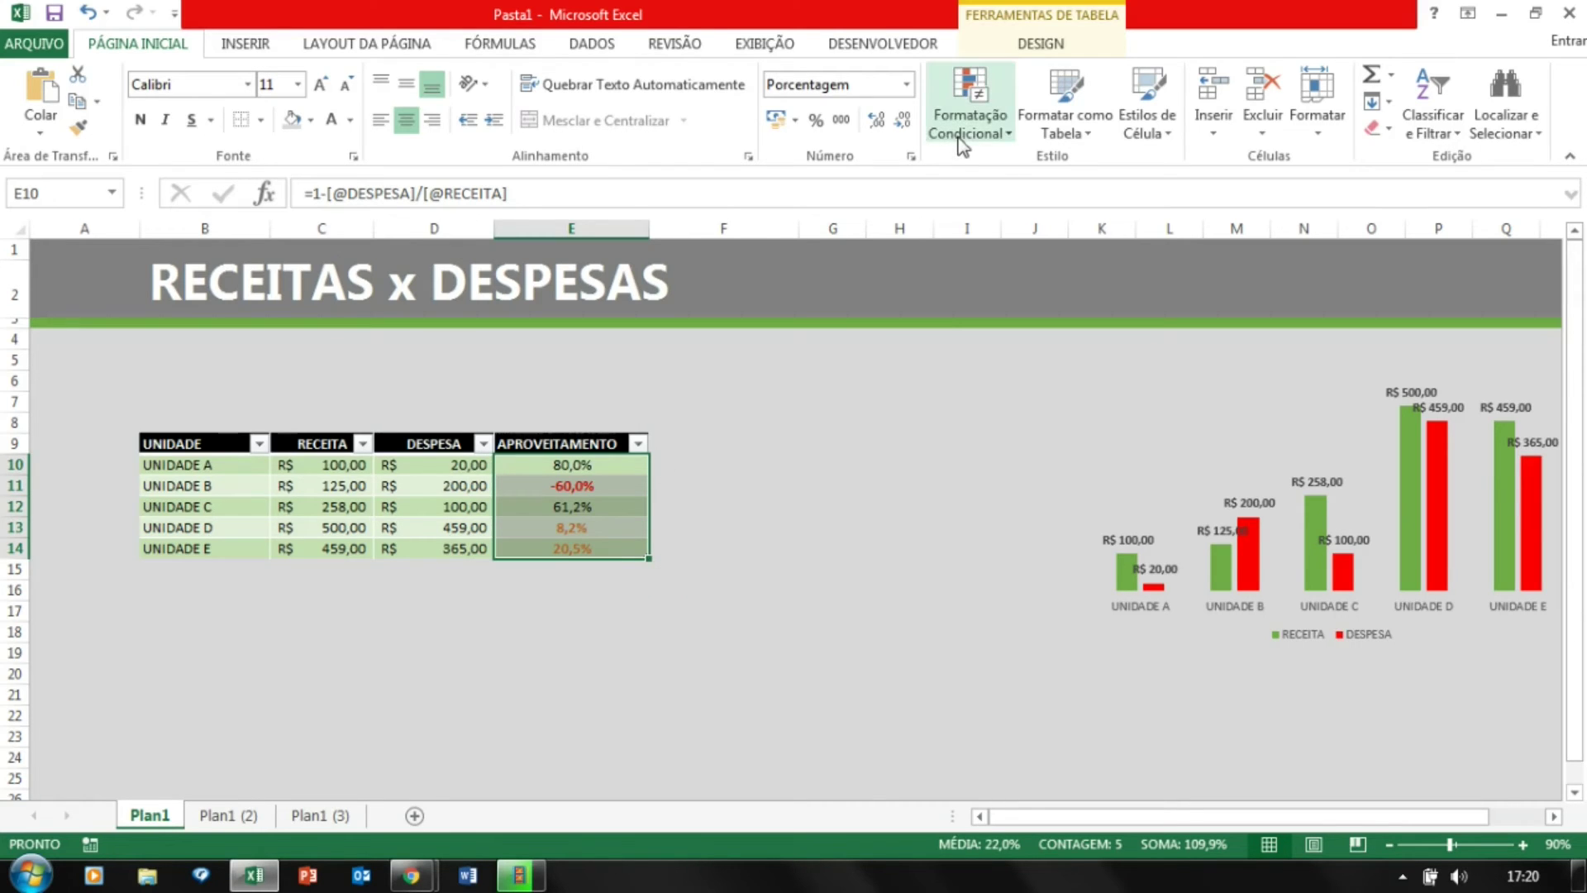
{"action": "left_click", "coordinate": [726, 544]}
{"action": "left_click_drag", "start_coordinate": [609, 464], "coordinate": [600, 547]}
{"action": "left_click", "coordinate": [970, 108]}
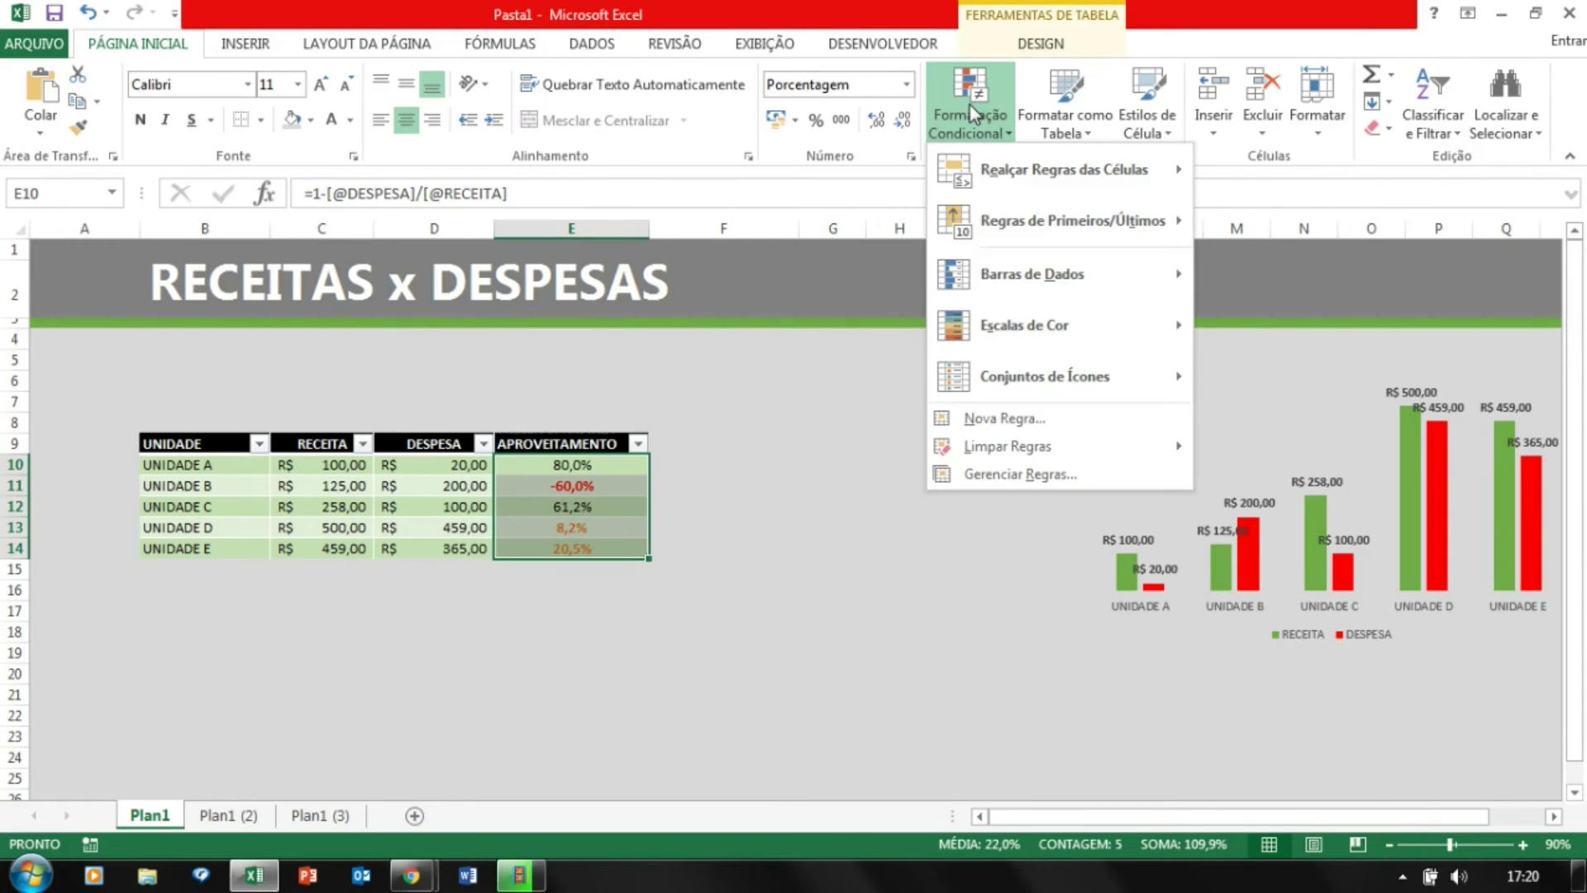
{"action": "mouse_move", "coordinate": [1038, 184]}
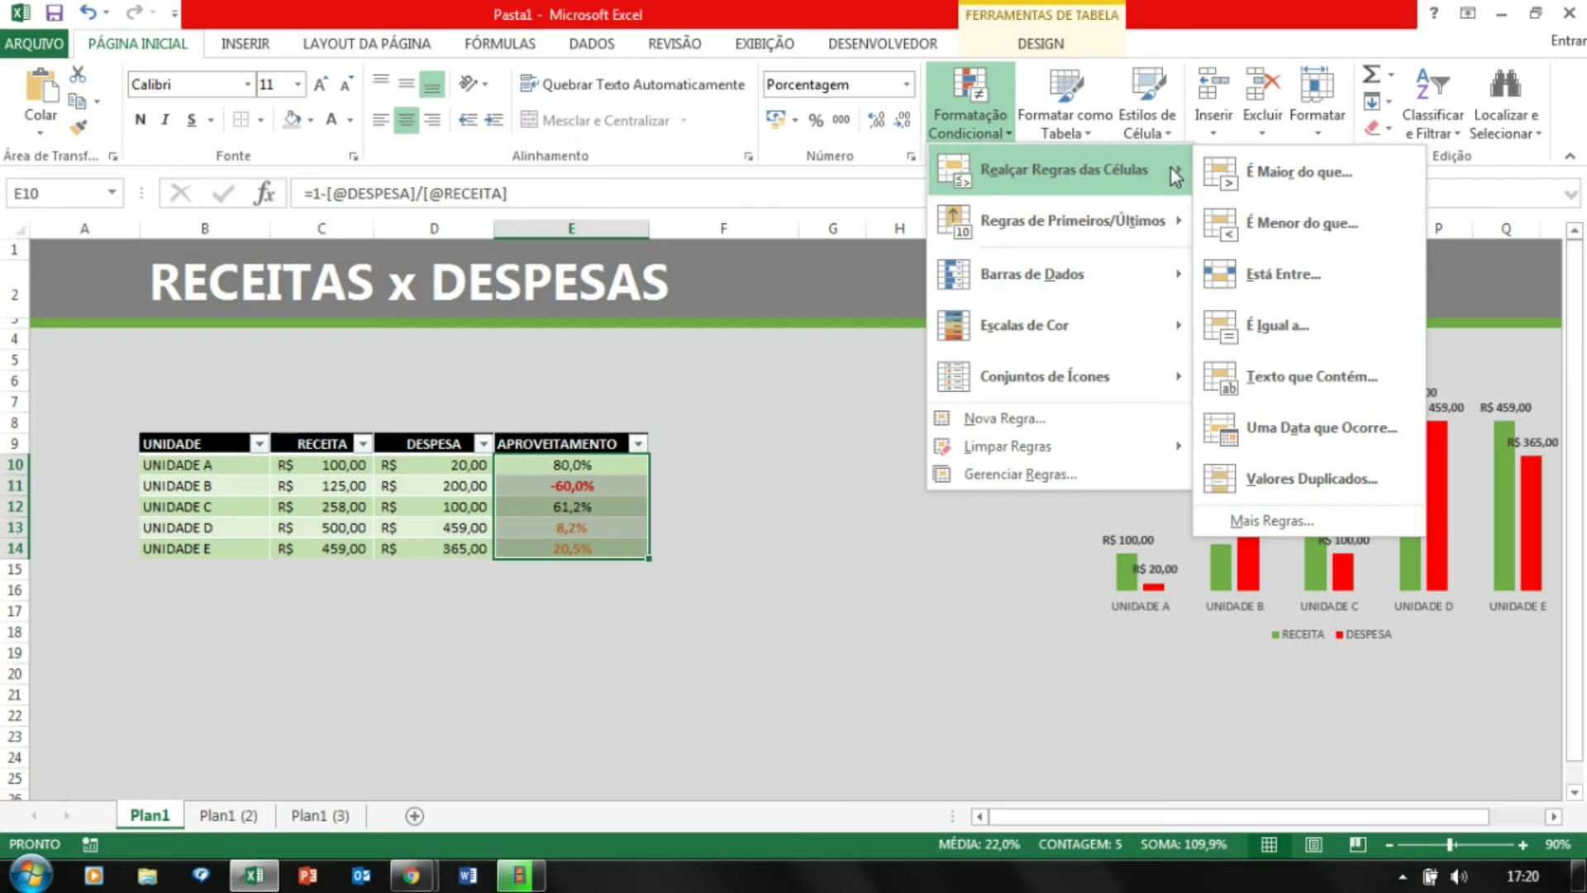
{"action": "left_click", "coordinate": [1279, 172]}
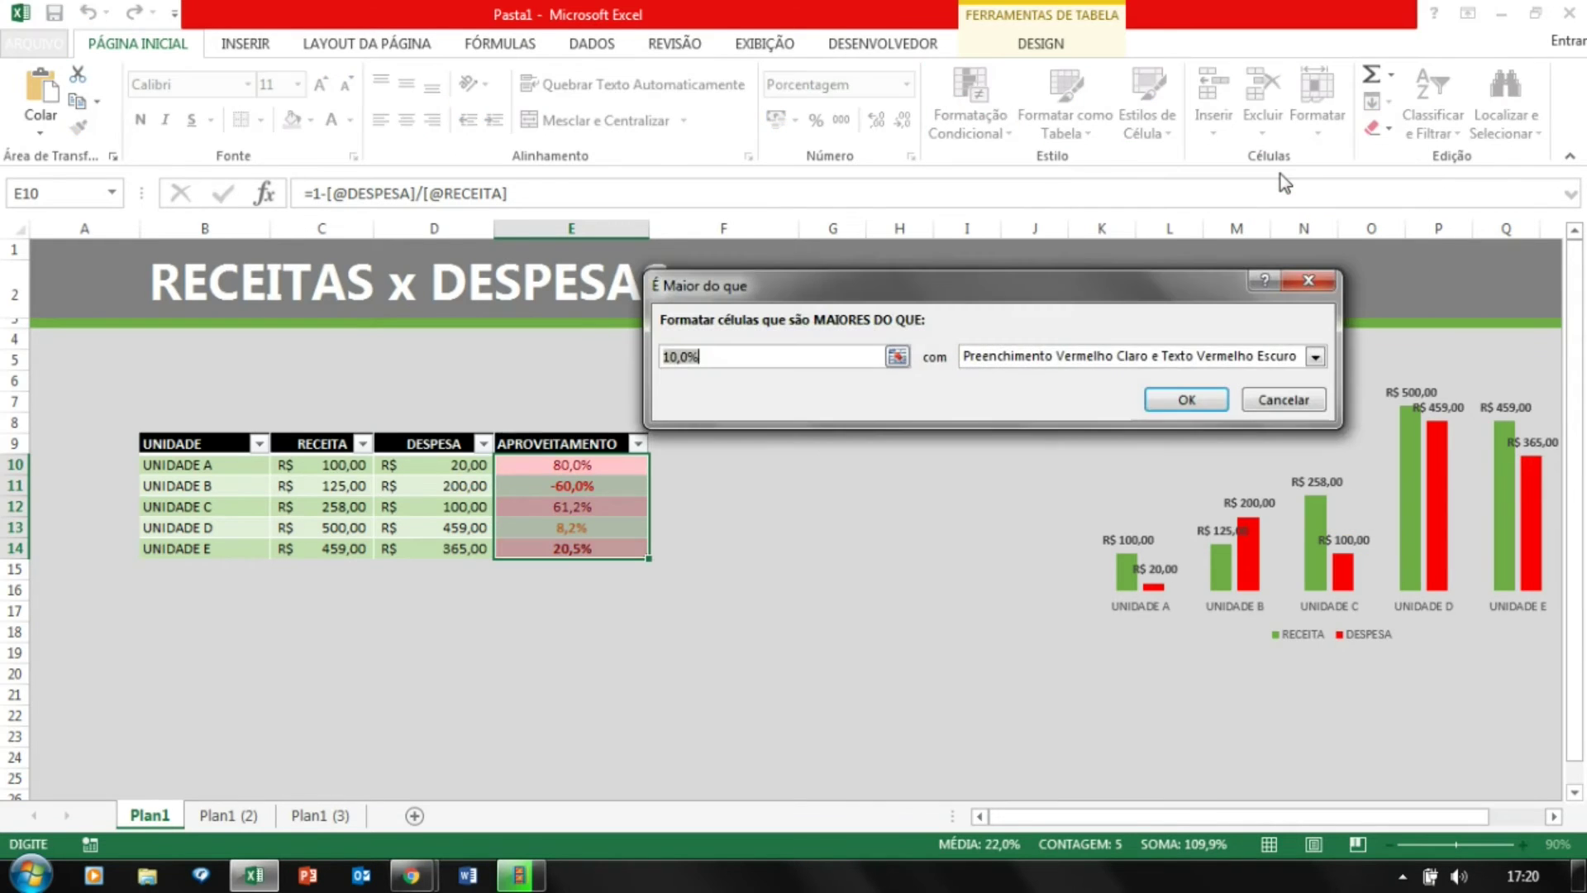
{"action": "left_click", "coordinate": [671, 357]}
{"action": "key", "text": "BackSpace"}
{"action": "type", "text": "5"}
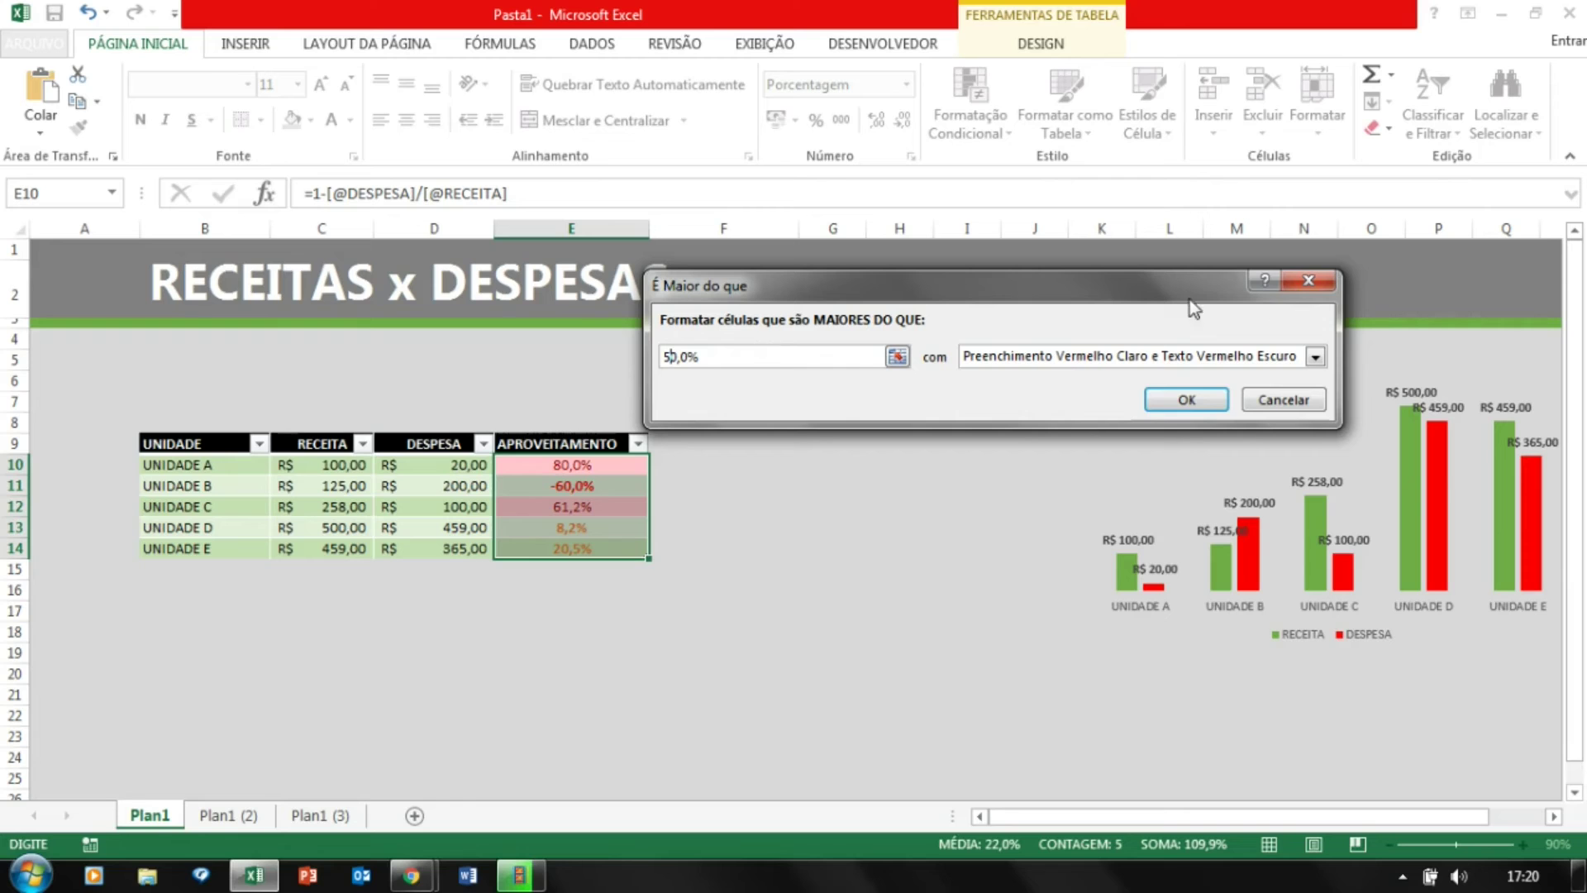
Give the above-50% rule a custom format with bold light blue font and apply it to the APROVEITAMENTO cells.
{"action": "left_click", "coordinate": [1314, 357]}
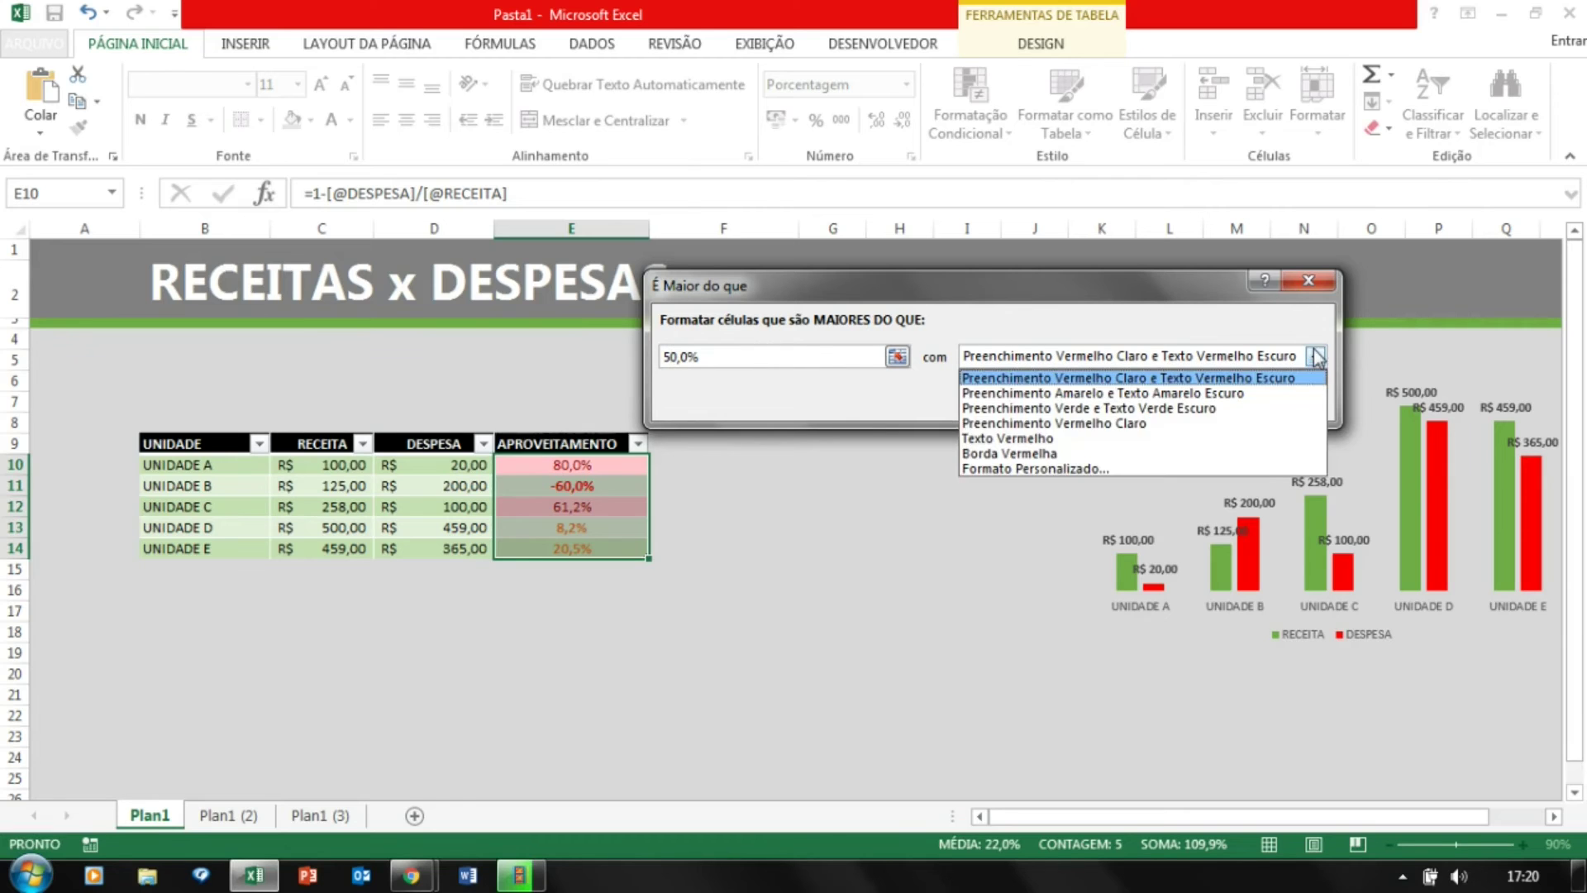
{"action": "left_click", "coordinate": [1102, 466]}
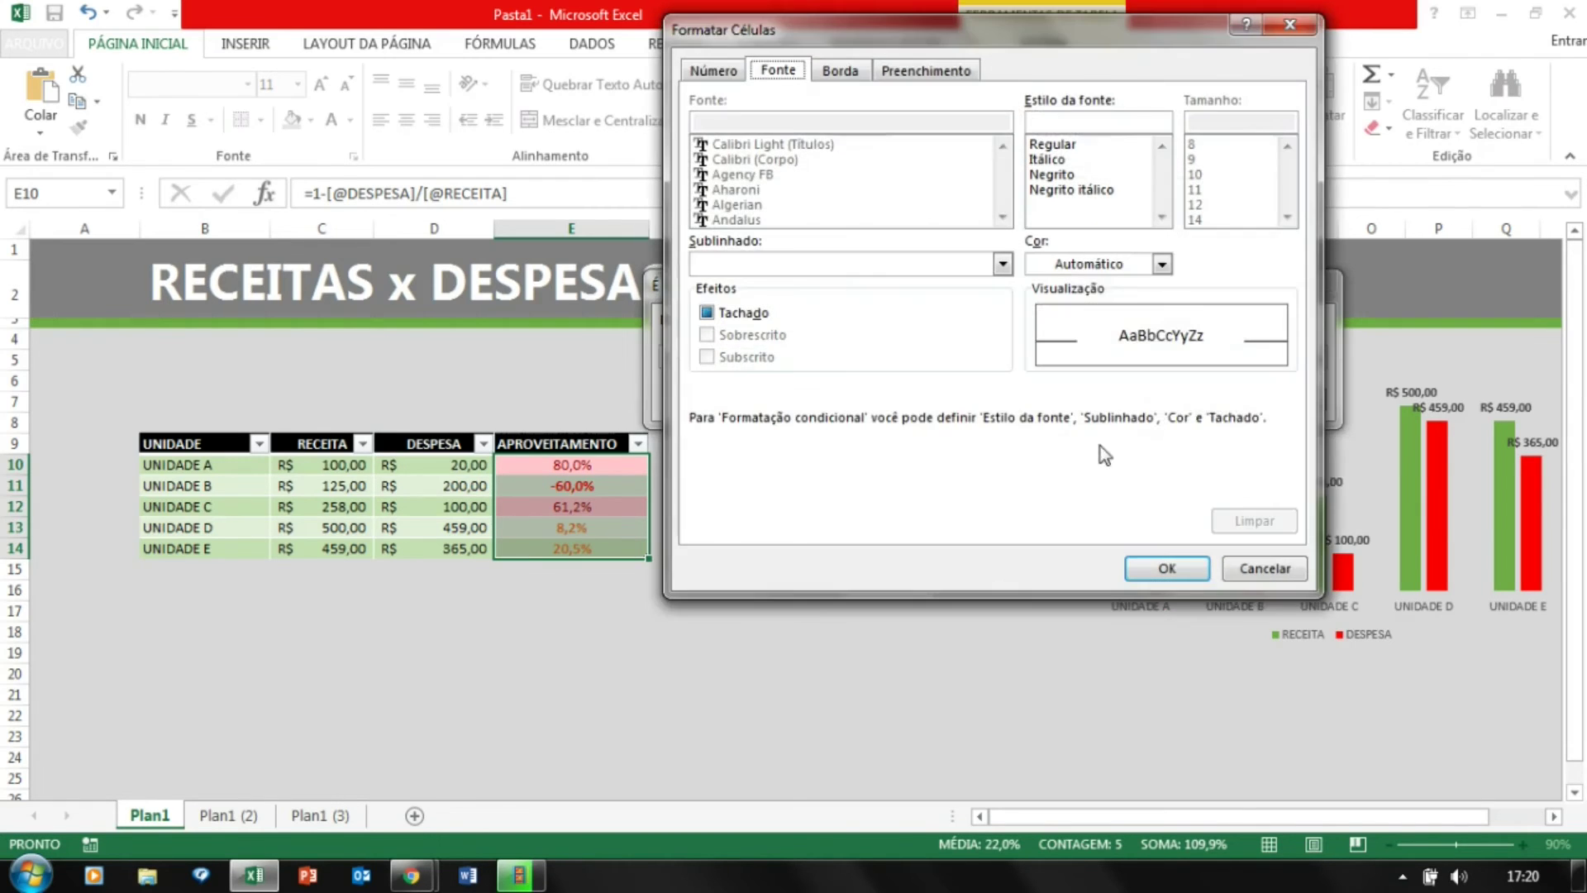
{"action": "left_click", "coordinate": [1161, 263]}
{"action": "left_click", "coordinate": [1154, 472]}
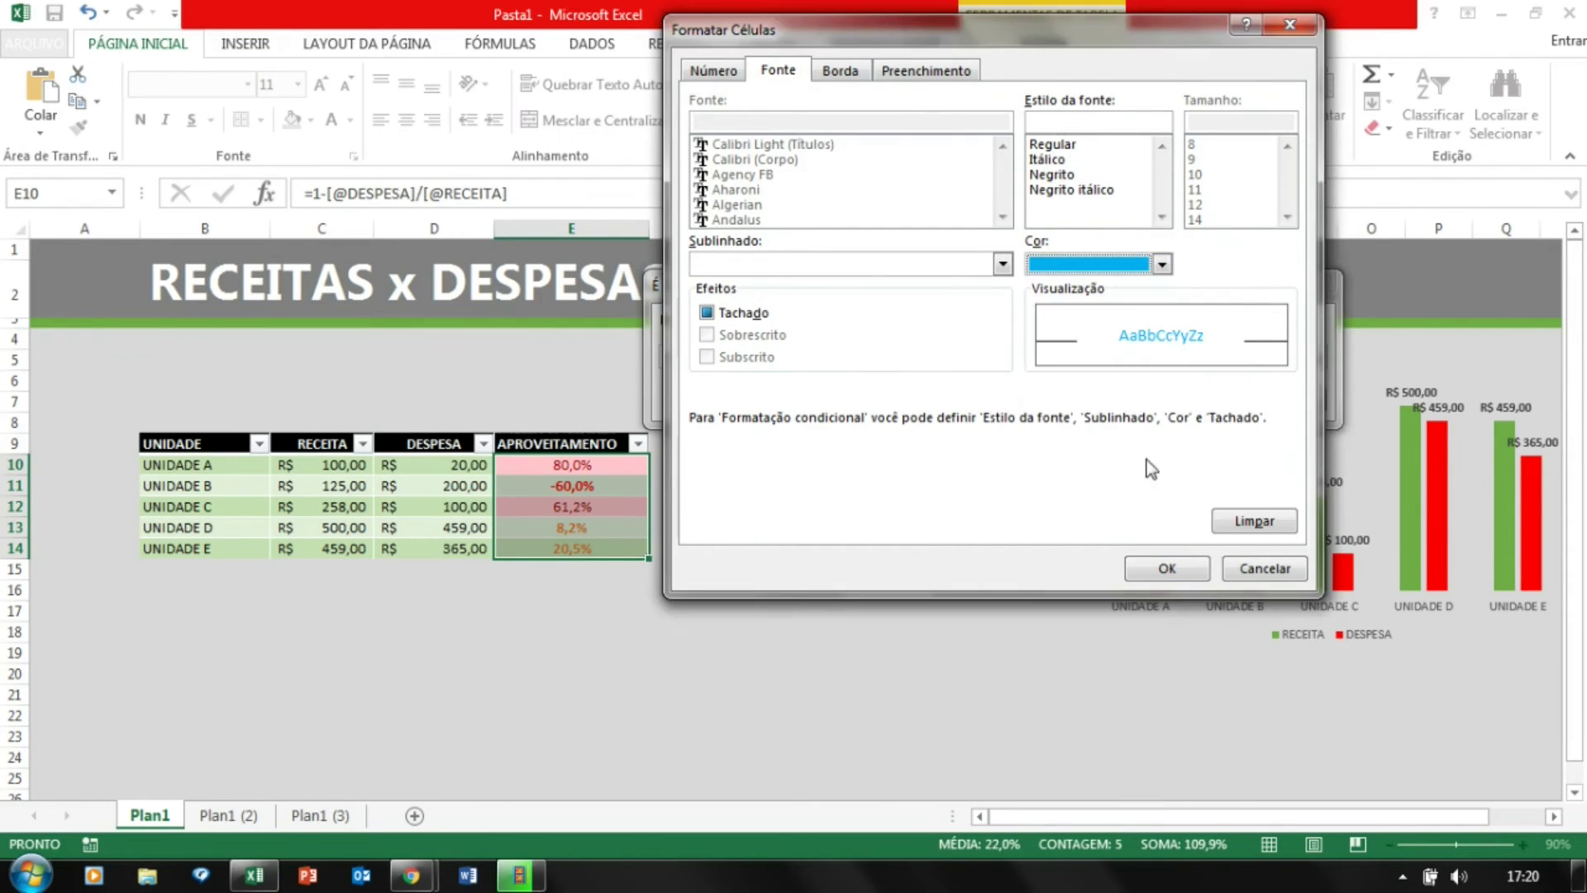
{"action": "left_click", "coordinate": [1062, 176]}
{"action": "left_click", "coordinate": [1165, 568]}
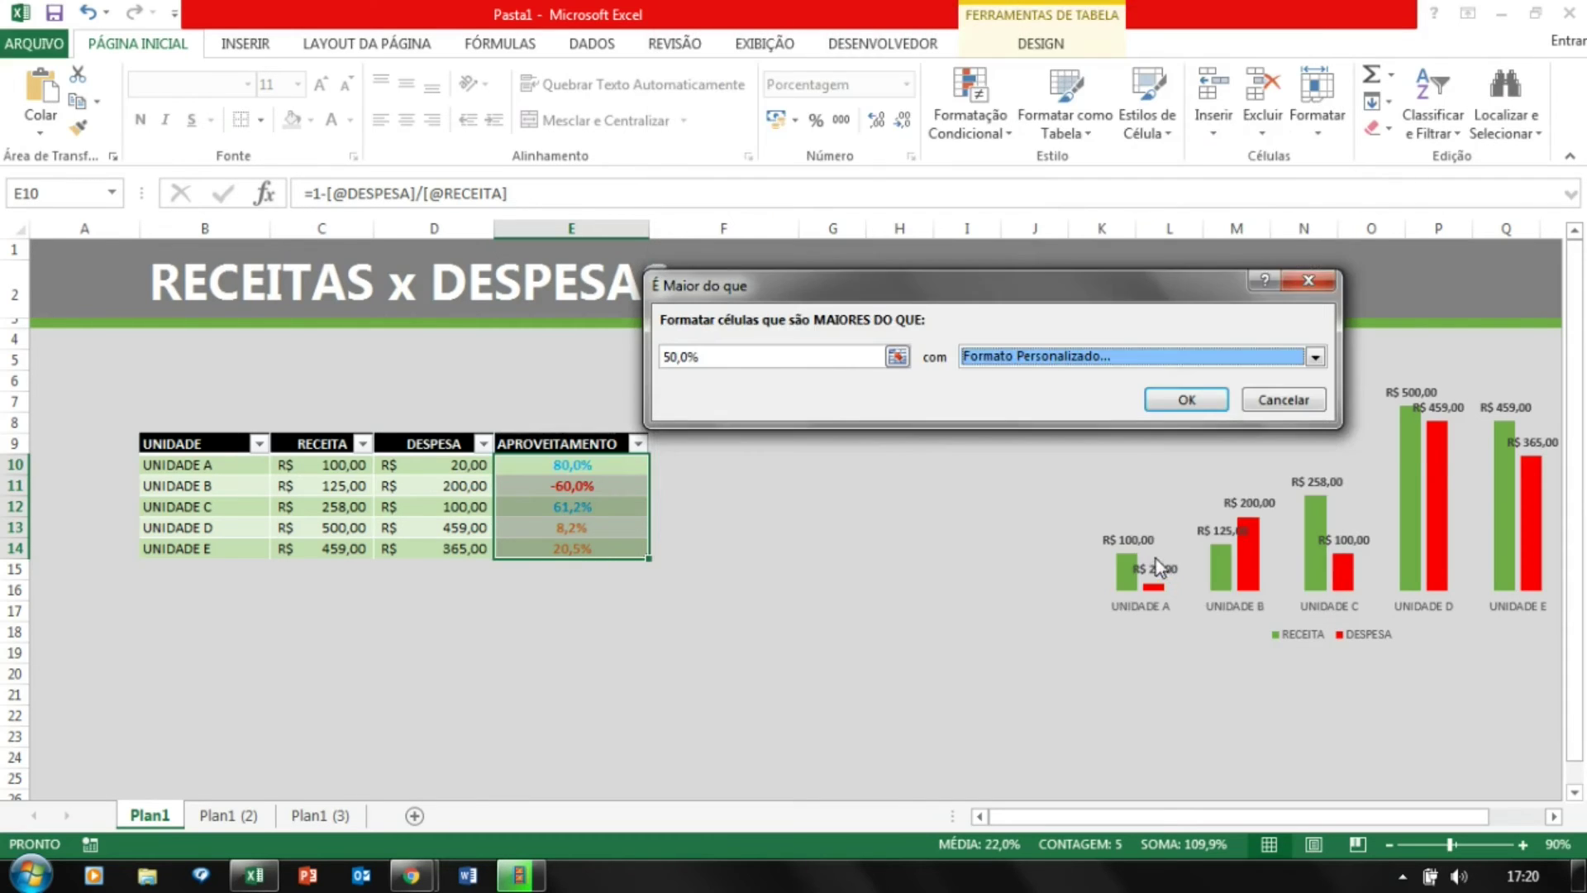
{"action": "left_click", "coordinate": [1204, 398]}
{"action": "left_click", "coordinate": [868, 566]}
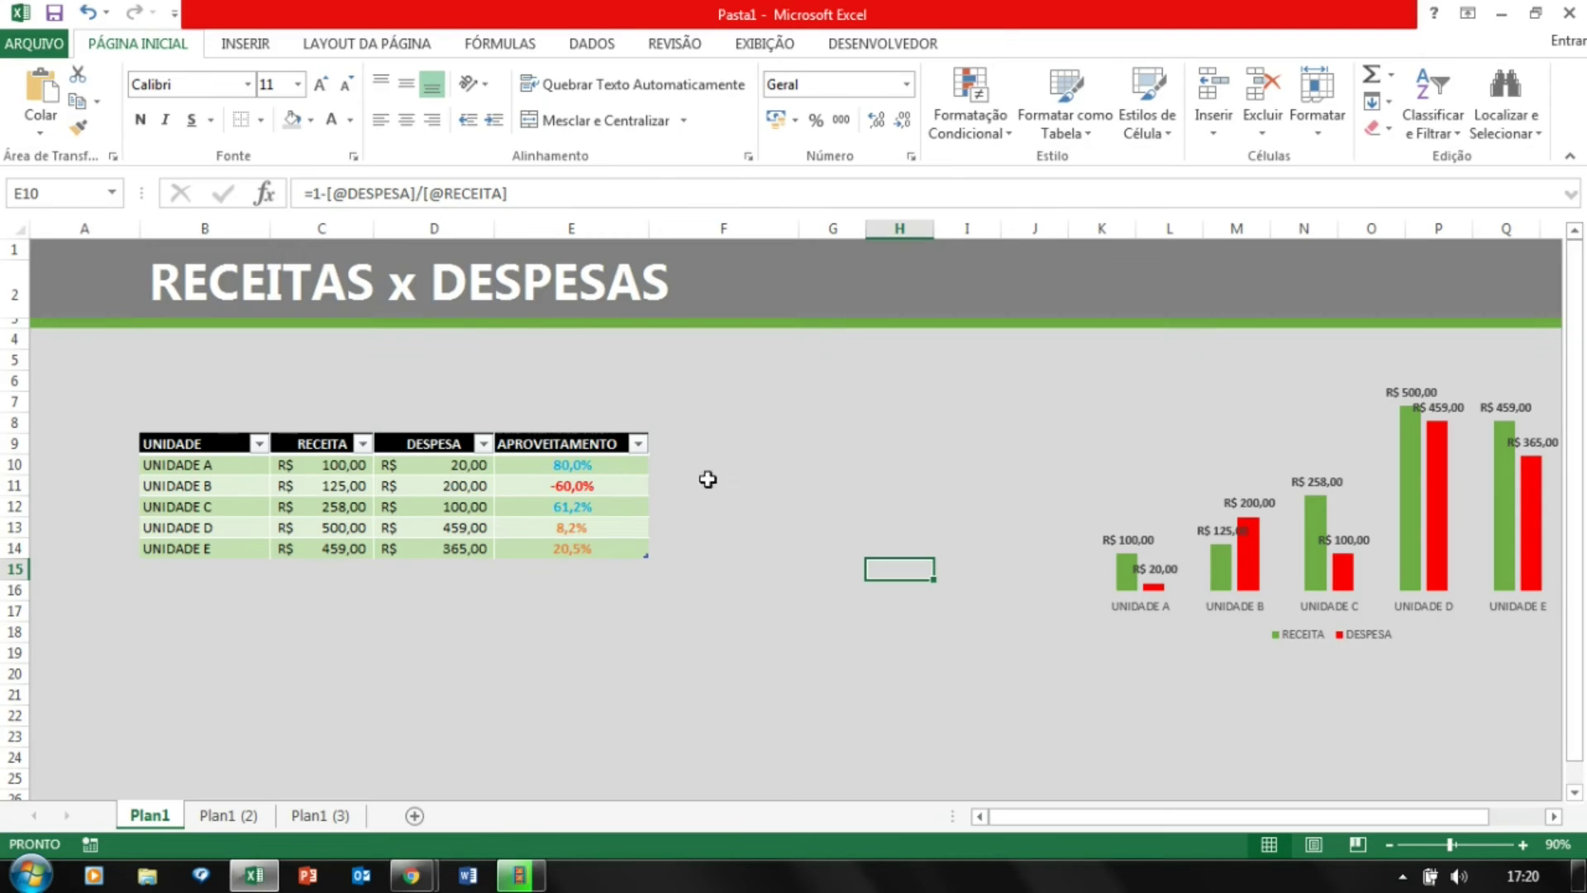
{"action": "left_click_drag", "start_coordinate": [610, 464], "coordinate": [609, 559]}
{"action": "left_click_drag", "start_coordinate": [613, 464], "coordinate": [606, 546]}
{"action": "left_click", "coordinate": [715, 518]}
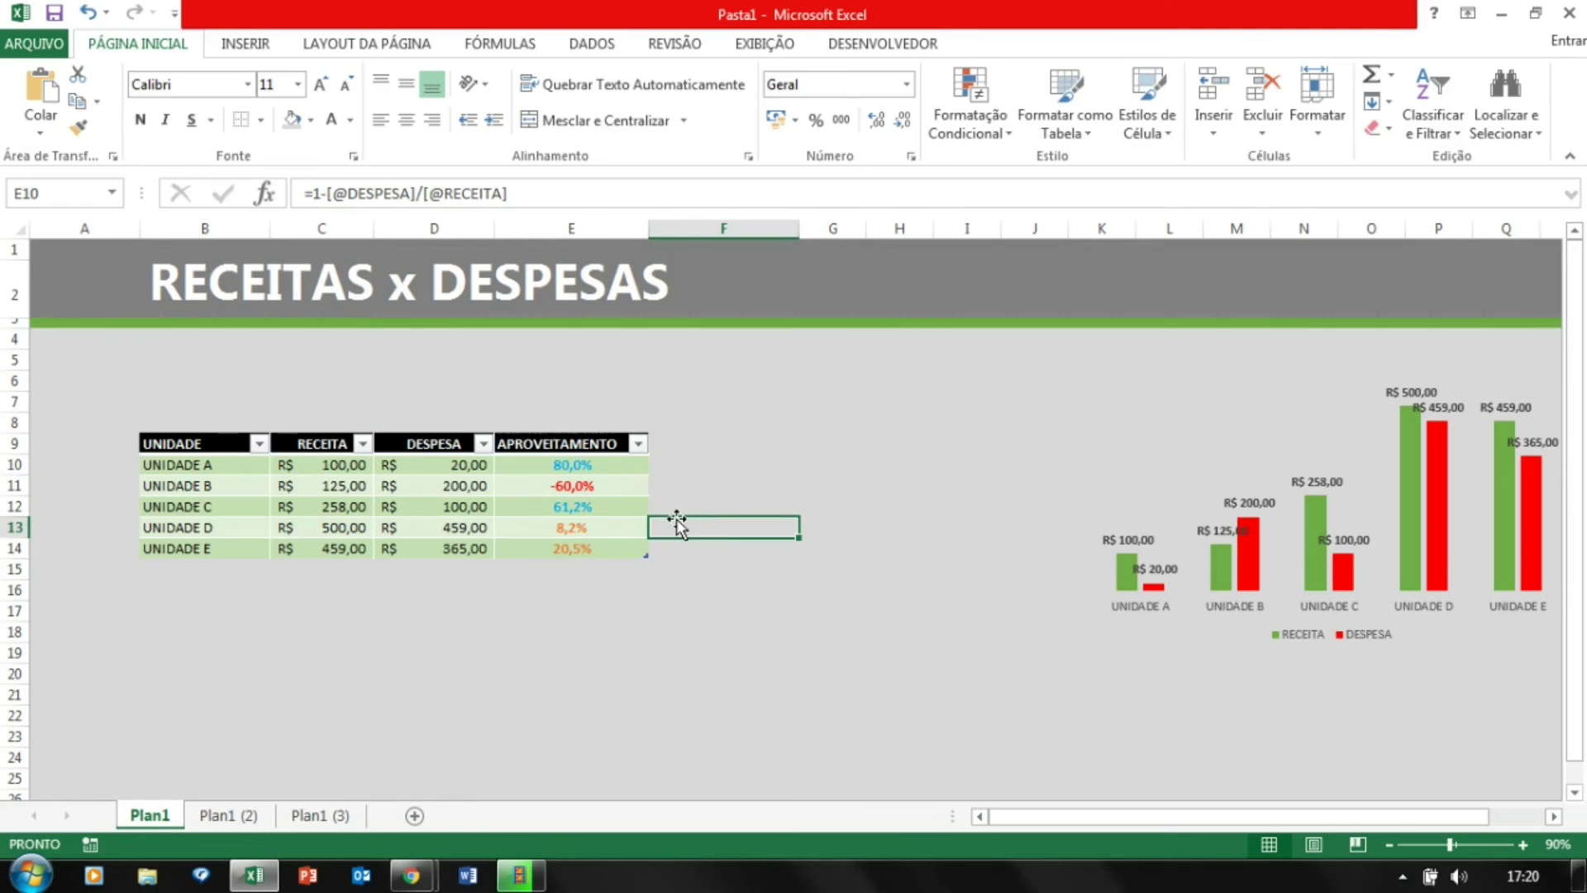
{"action": "left_click", "coordinate": [663, 595]}
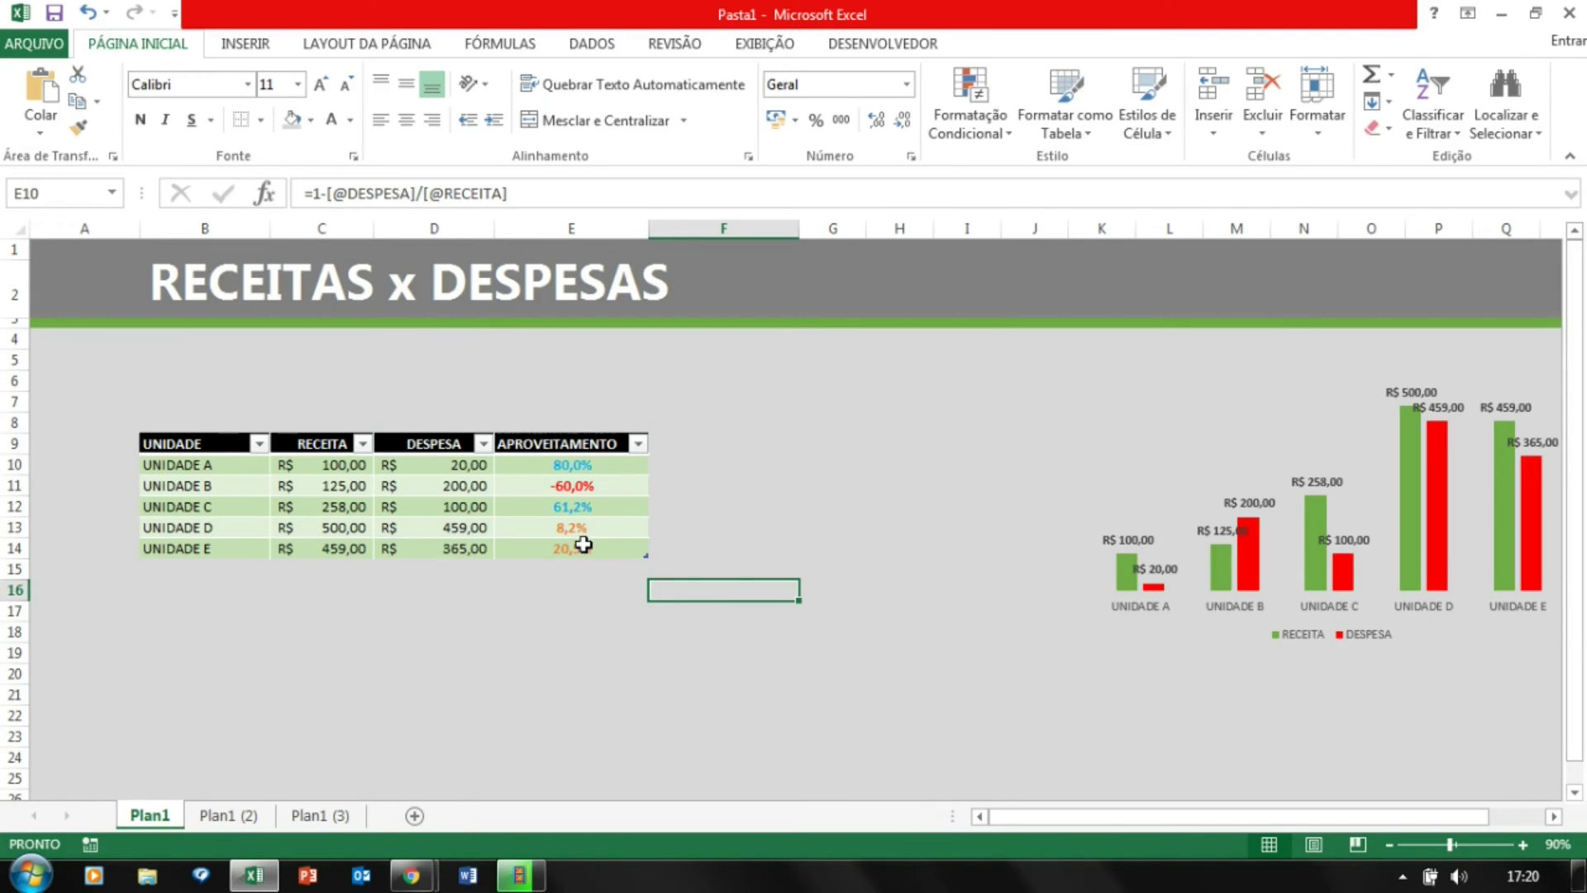
Look through the table styles offered for the whole table B9:E14 without applying one.
{"action": "left_click_drag", "start_coordinate": [220, 444], "coordinate": [604, 547]}
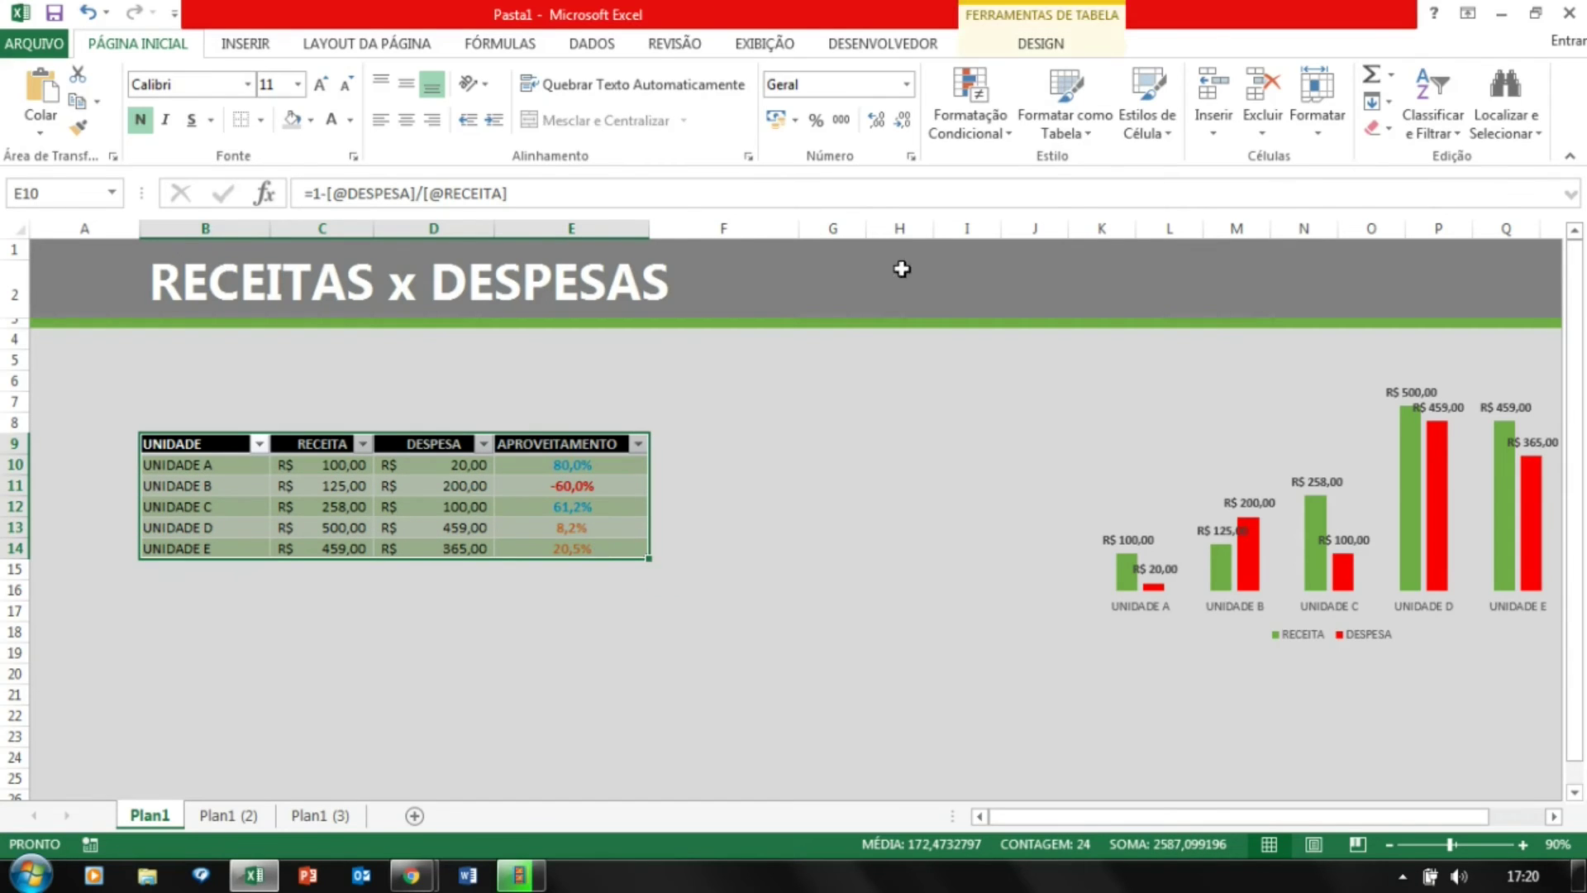
{"action": "left_click", "coordinate": [1063, 137]}
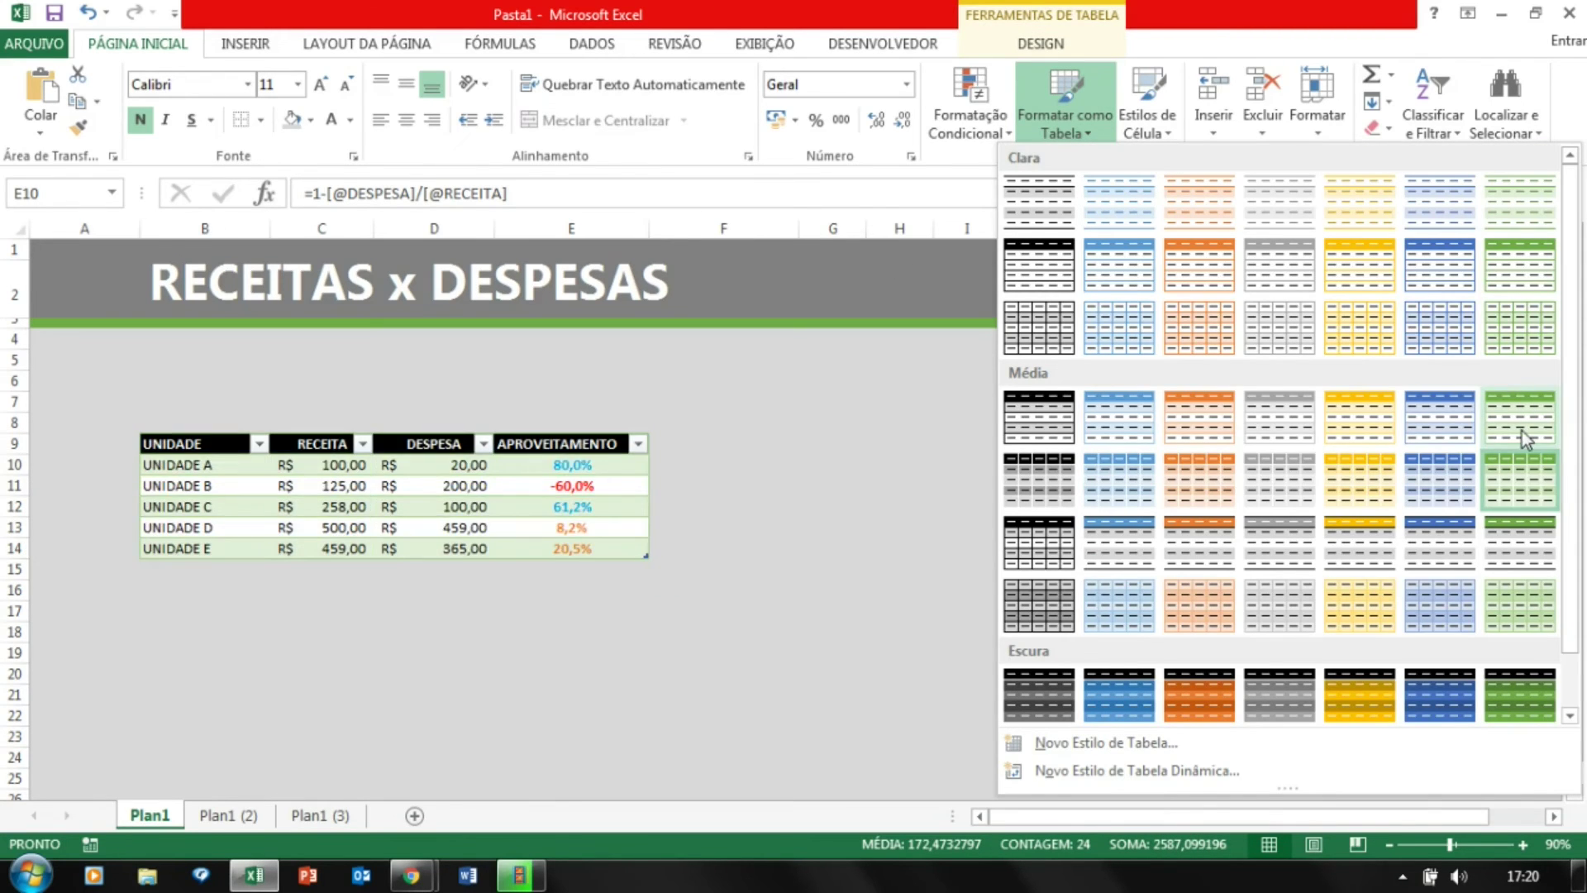
{"action": "left_click", "coordinate": [751, 365]}
{"action": "left_click", "coordinate": [768, 565]}
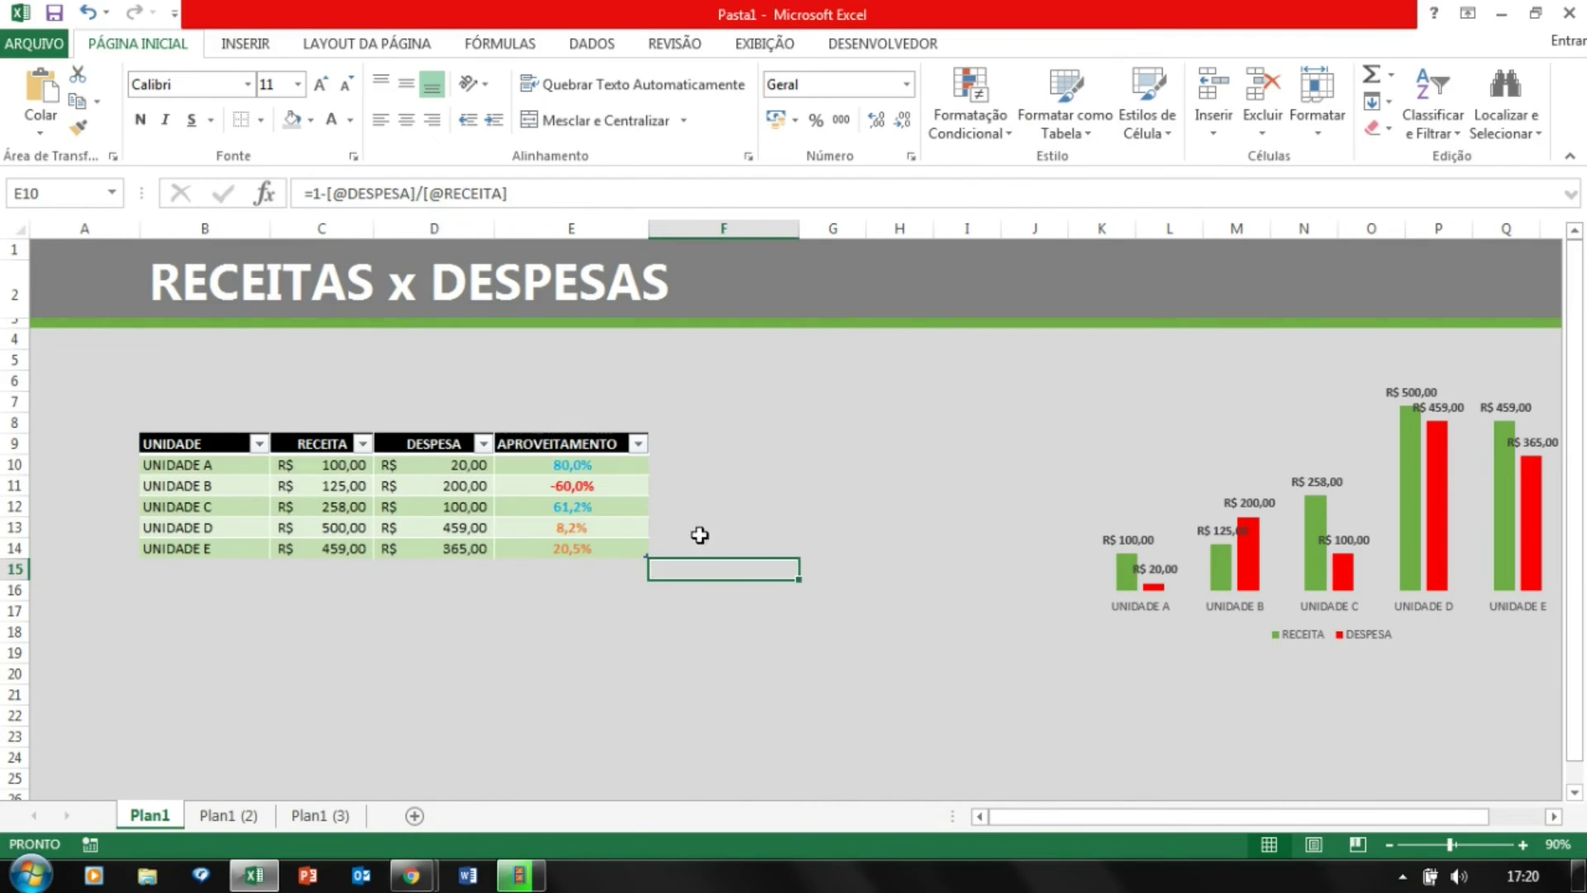
Add UNIDADE F as a new table row in B15 and check its APROVEITAMENTO cell.
{"action": "left_click", "coordinate": [568, 469]}
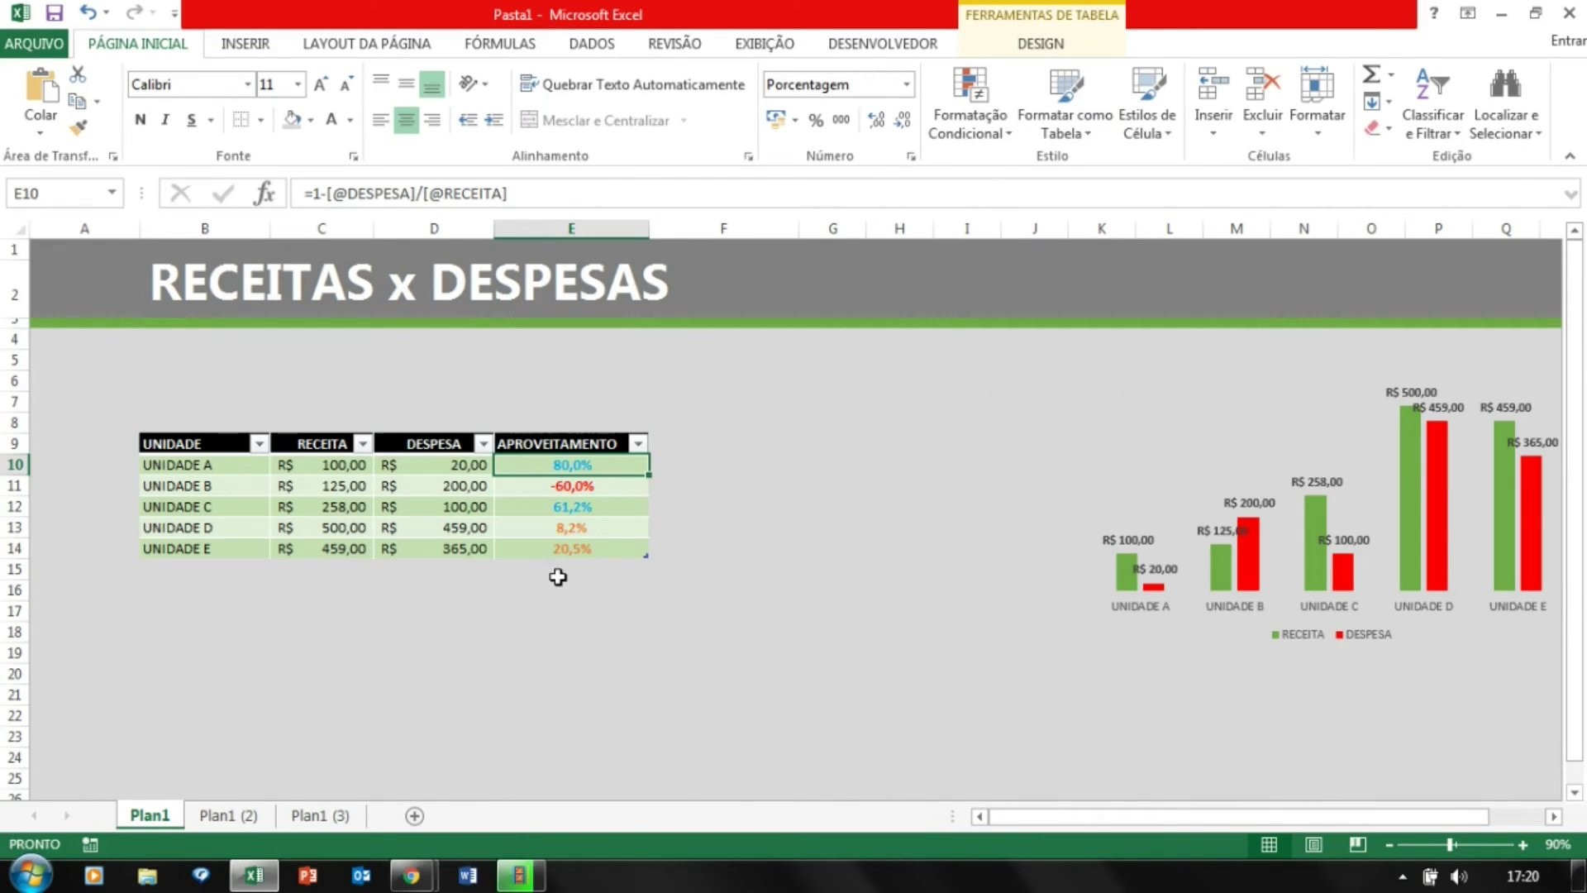
{"action": "left_click", "coordinate": [221, 570]}
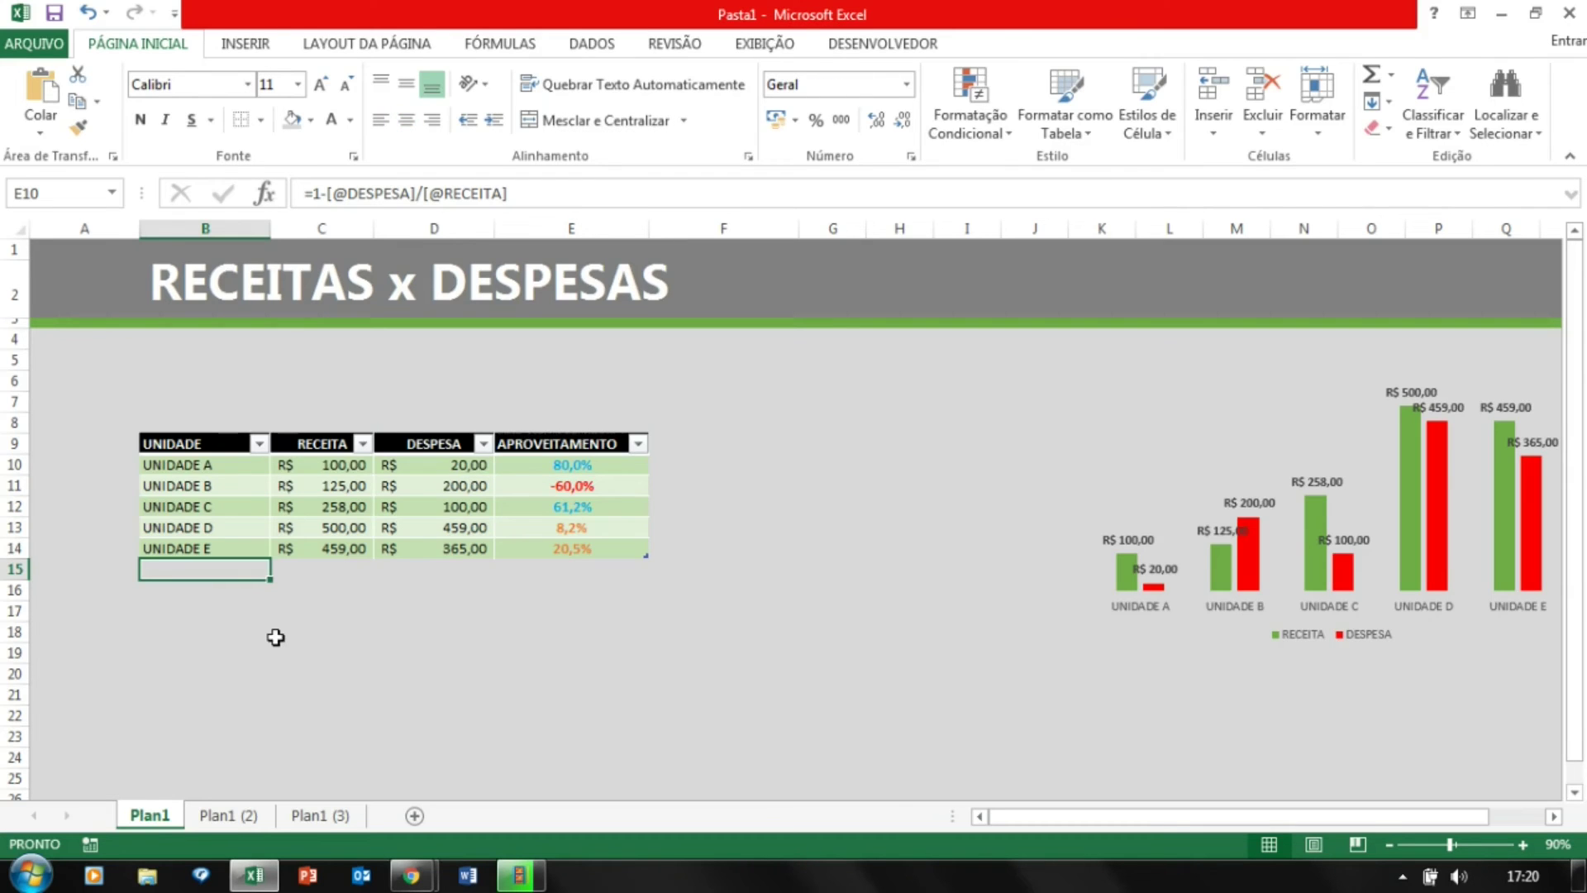
{"action": "type", "text": "UNIDADE F"}
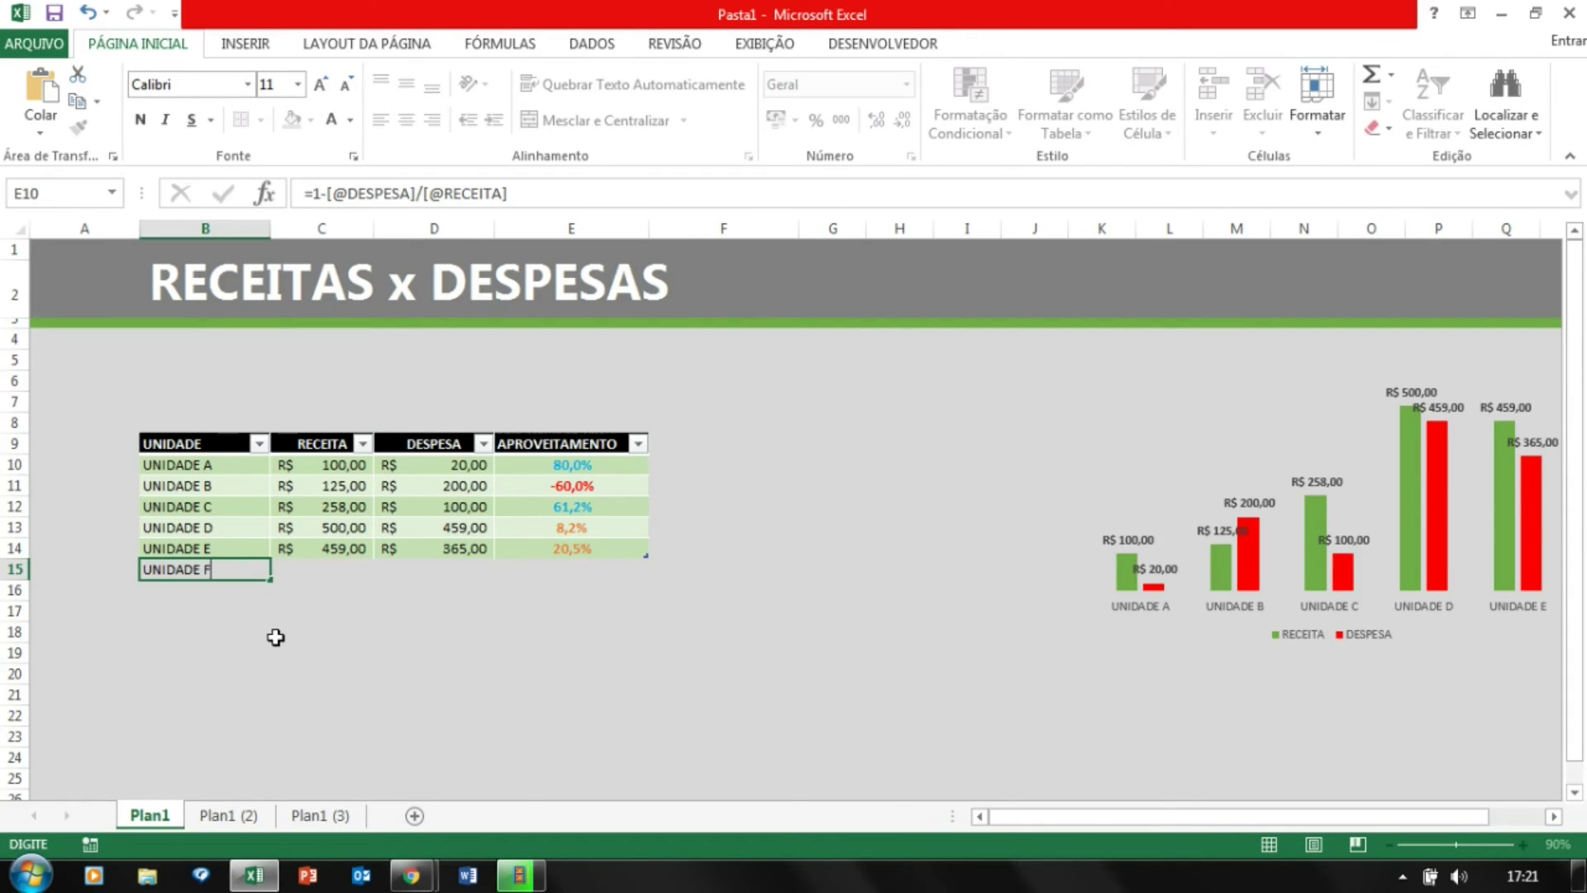
{"action": "key", "text": "Return"}
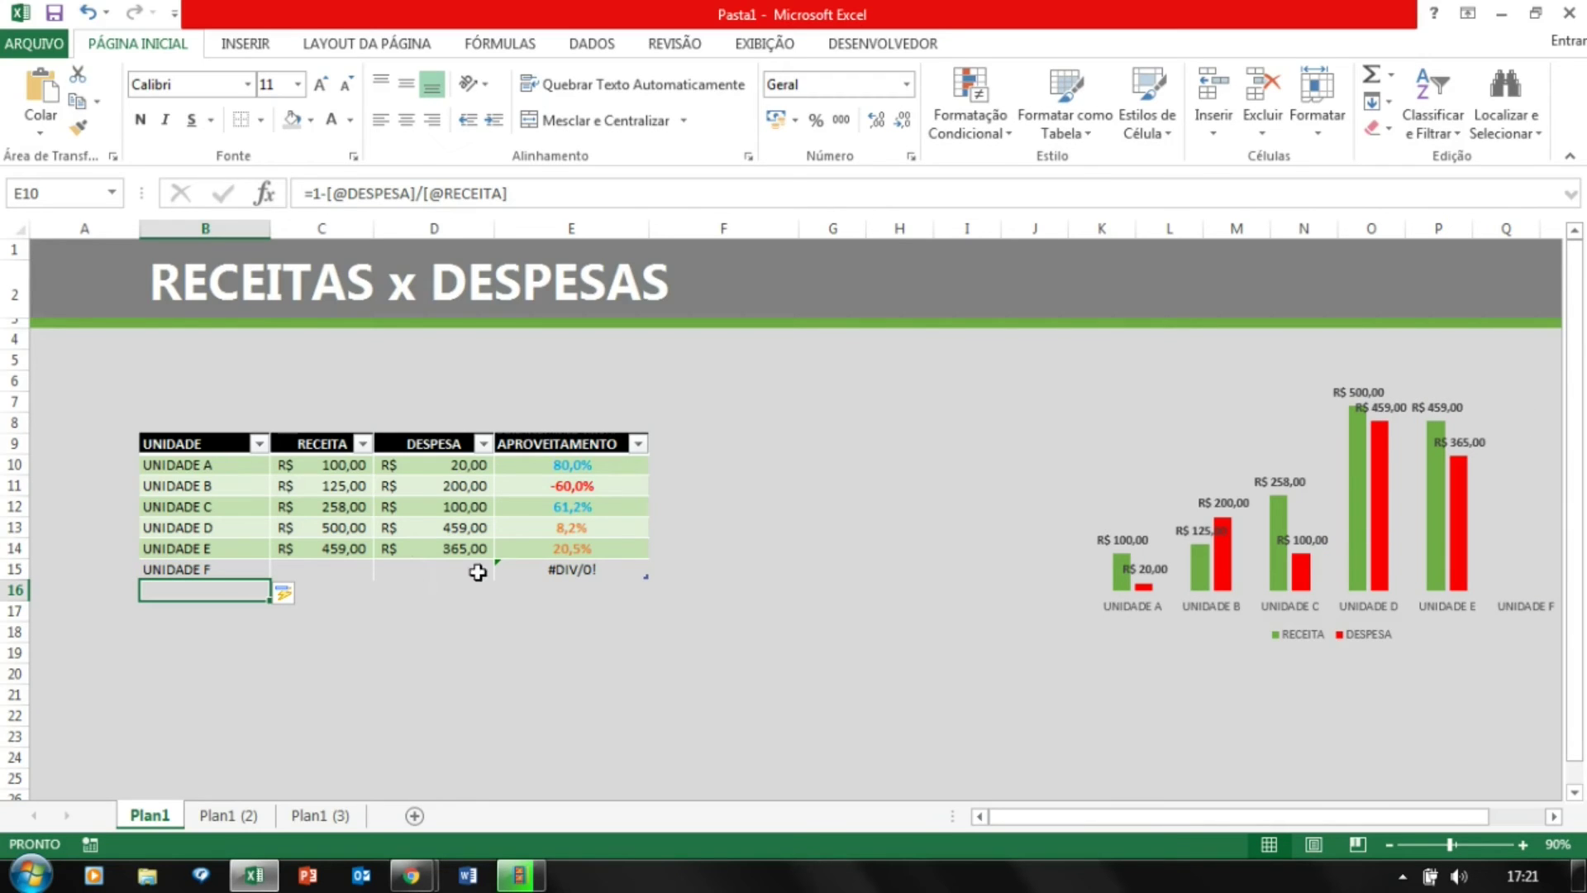
{"action": "left_click", "coordinate": [573, 551]}
{"action": "left_click", "coordinate": [581, 570]}
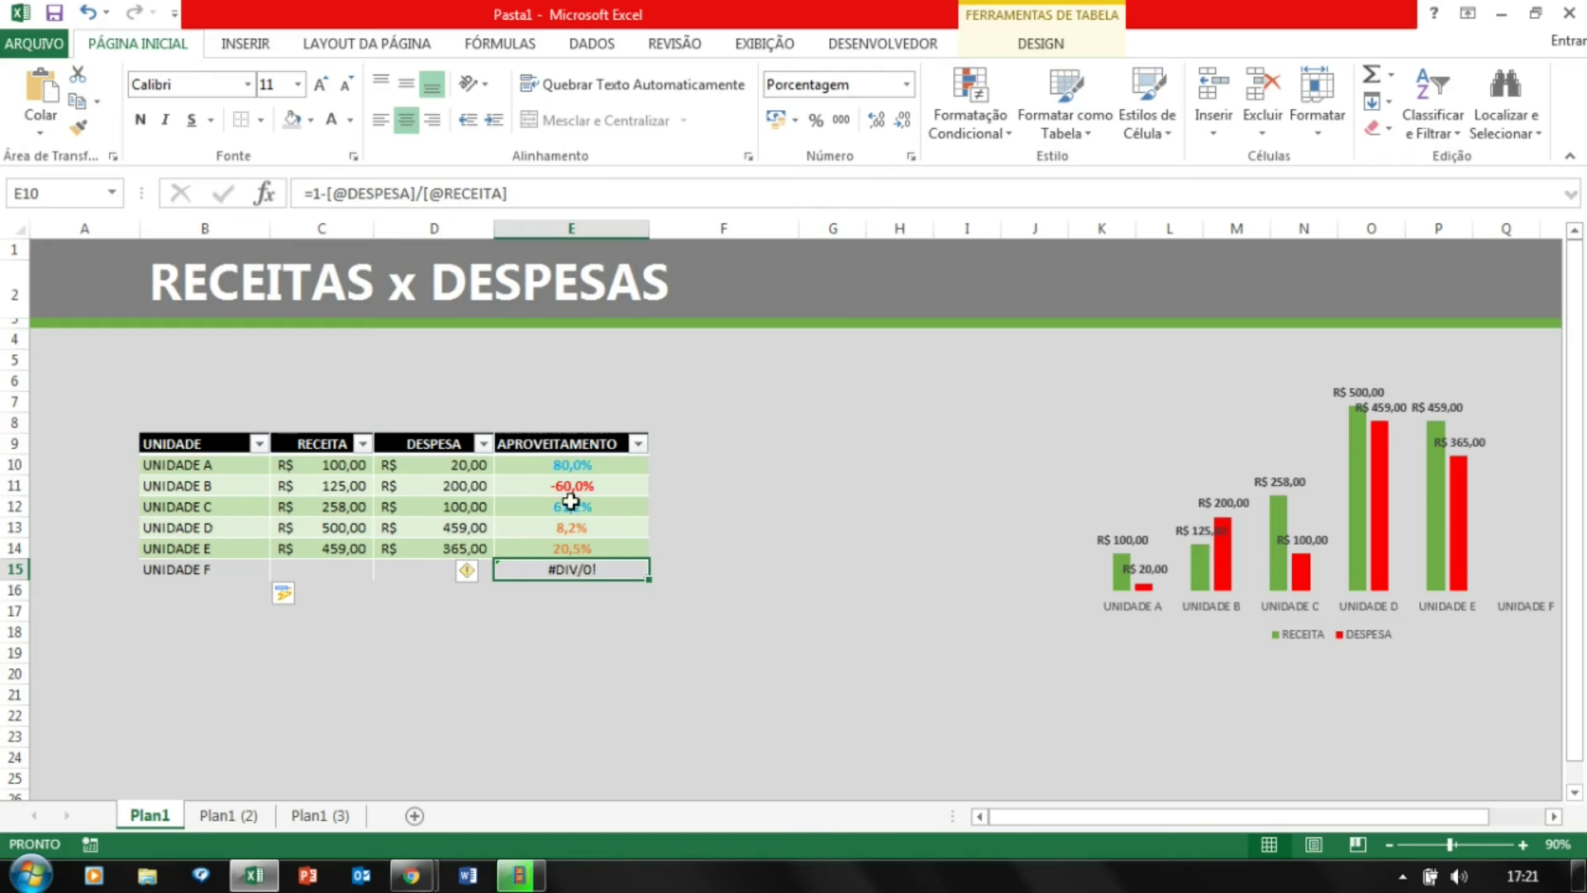
Enter a RECEITA of 800 and a DESPESA of 751 for UNIDADE F and check its APROVEITAMENTO formatting.
{"action": "left_click", "coordinate": [346, 575]}
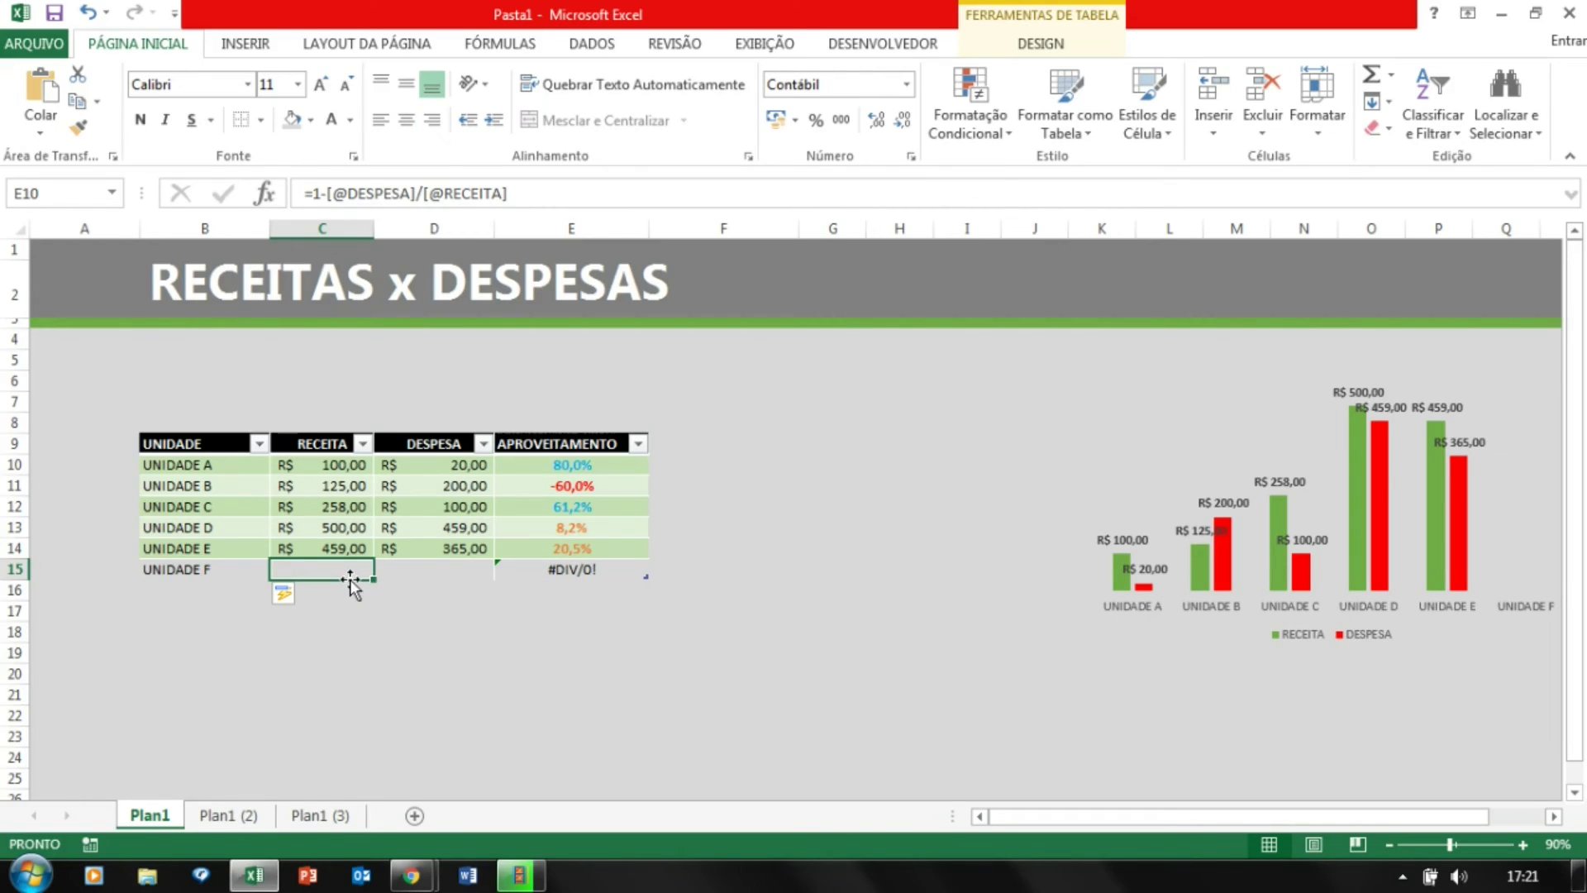
{"action": "type", "text": "800"}
{"action": "key", "text": "Tab"}
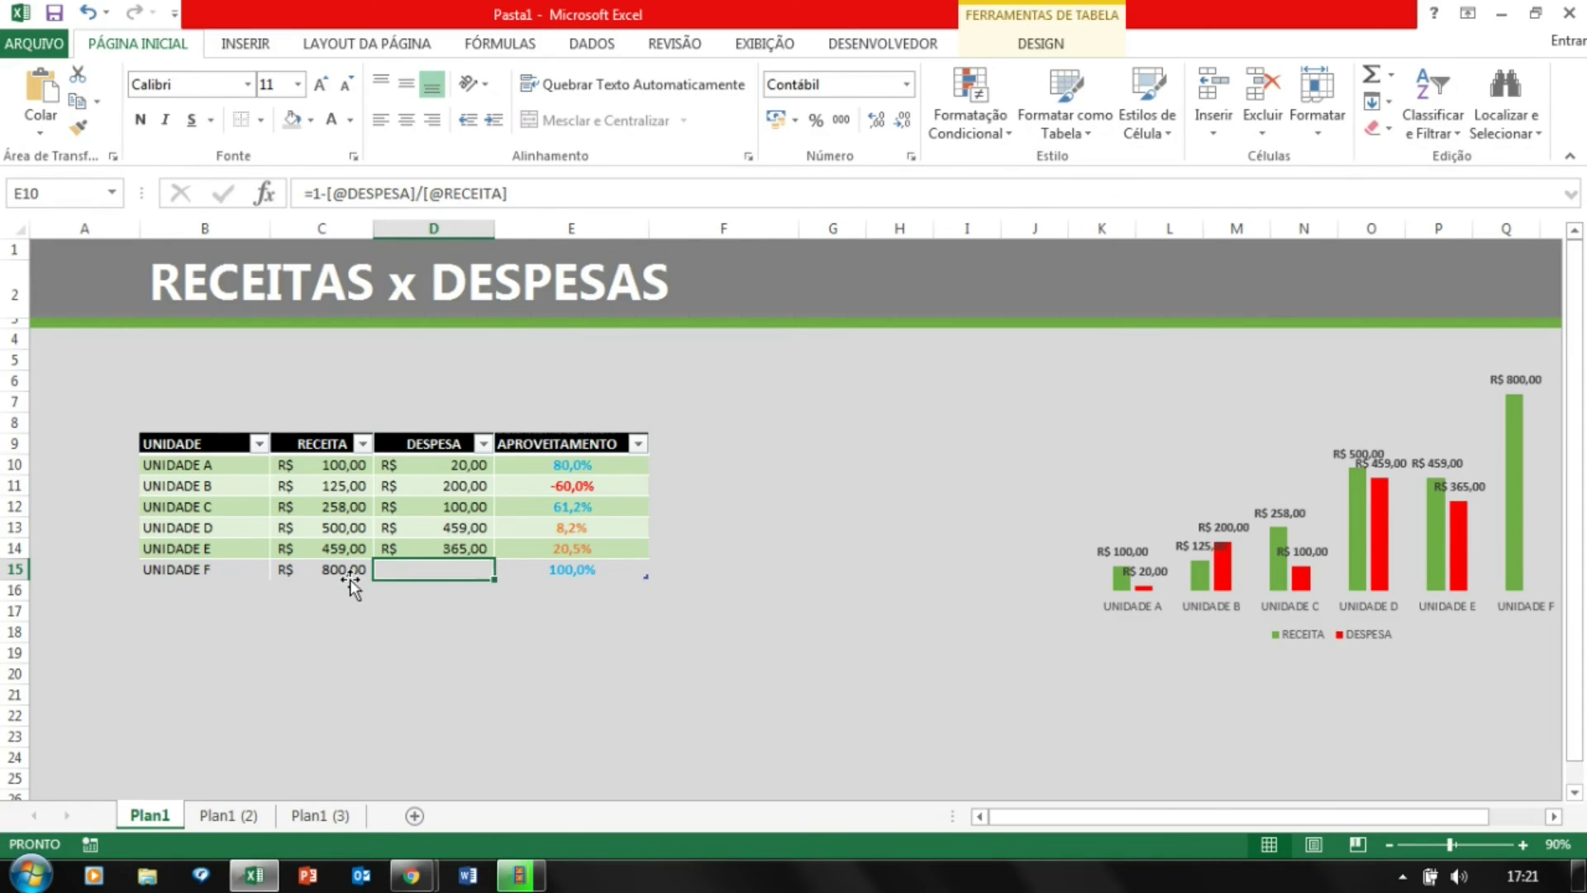
{"action": "type", "text": "751"}
{"action": "key", "text": "Return"}
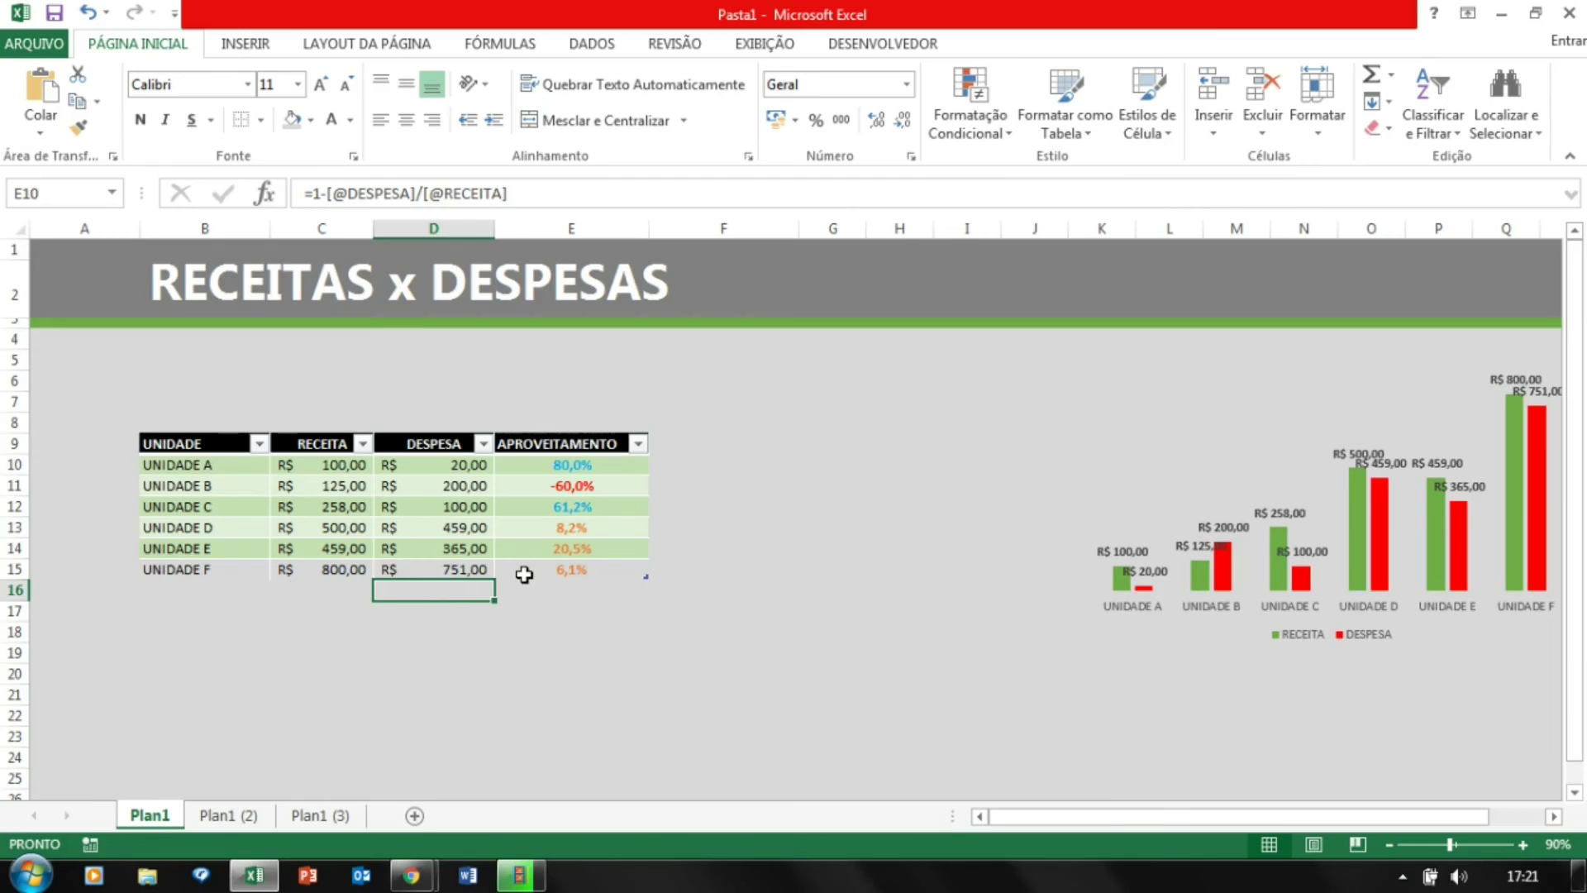
{"action": "left_click", "coordinate": [524, 570]}
Move the RECEITA and DESPESA column chart closer to the table, so it spans about columns F to M.
{"action": "left_click_drag", "start_coordinate": [1106, 821], "coordinate": [1164, 818]}
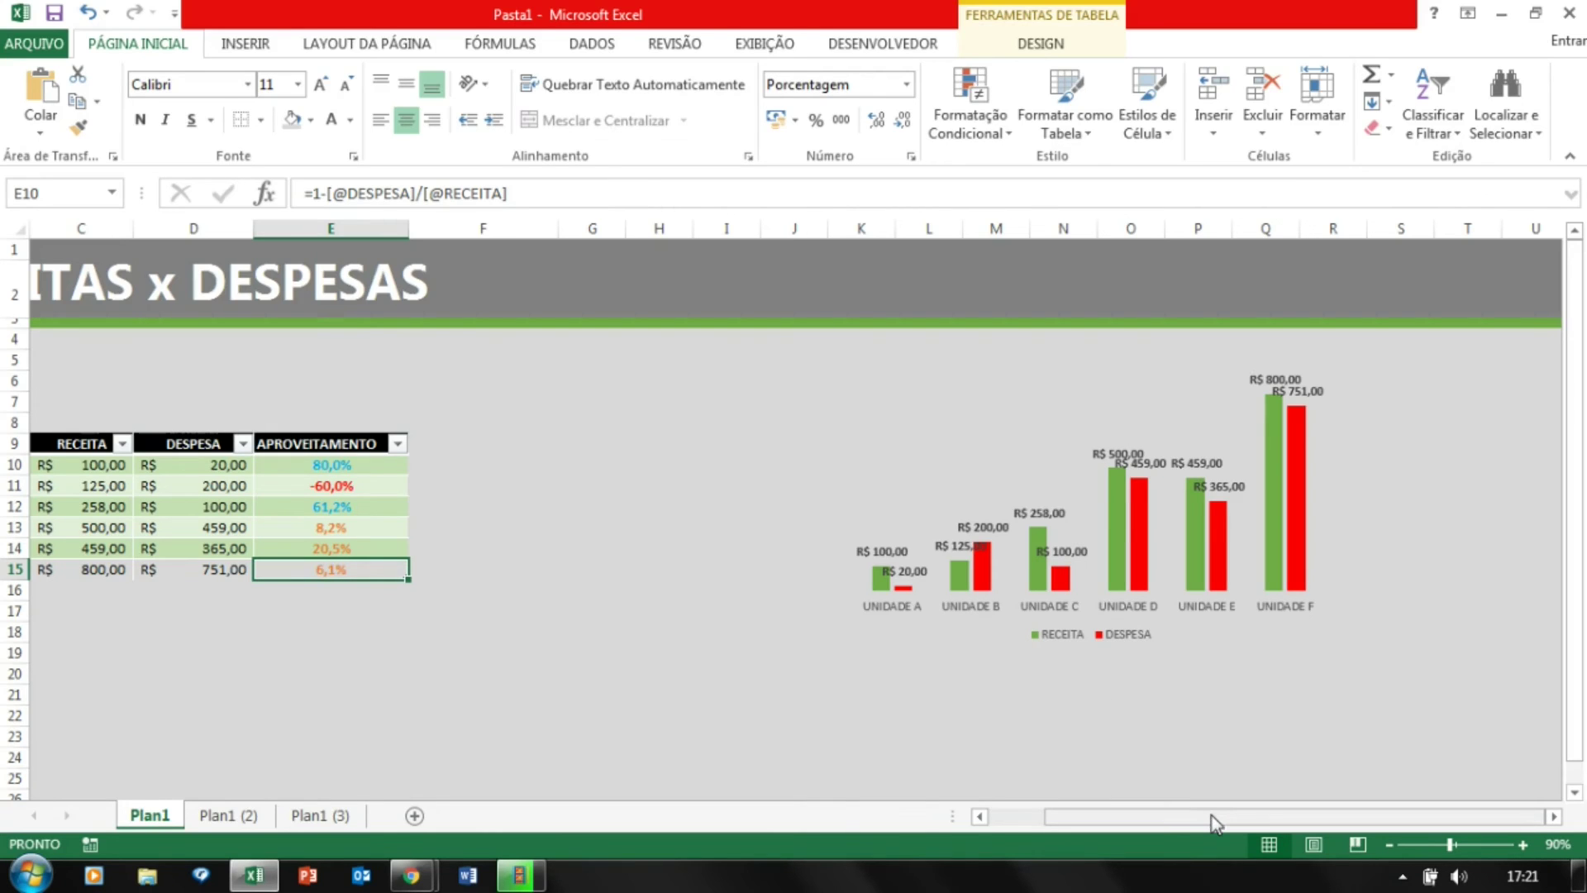
{"action": "left_click_drag", "start_coordinate": [1212, 822], "coordinate": [1146, 824]}
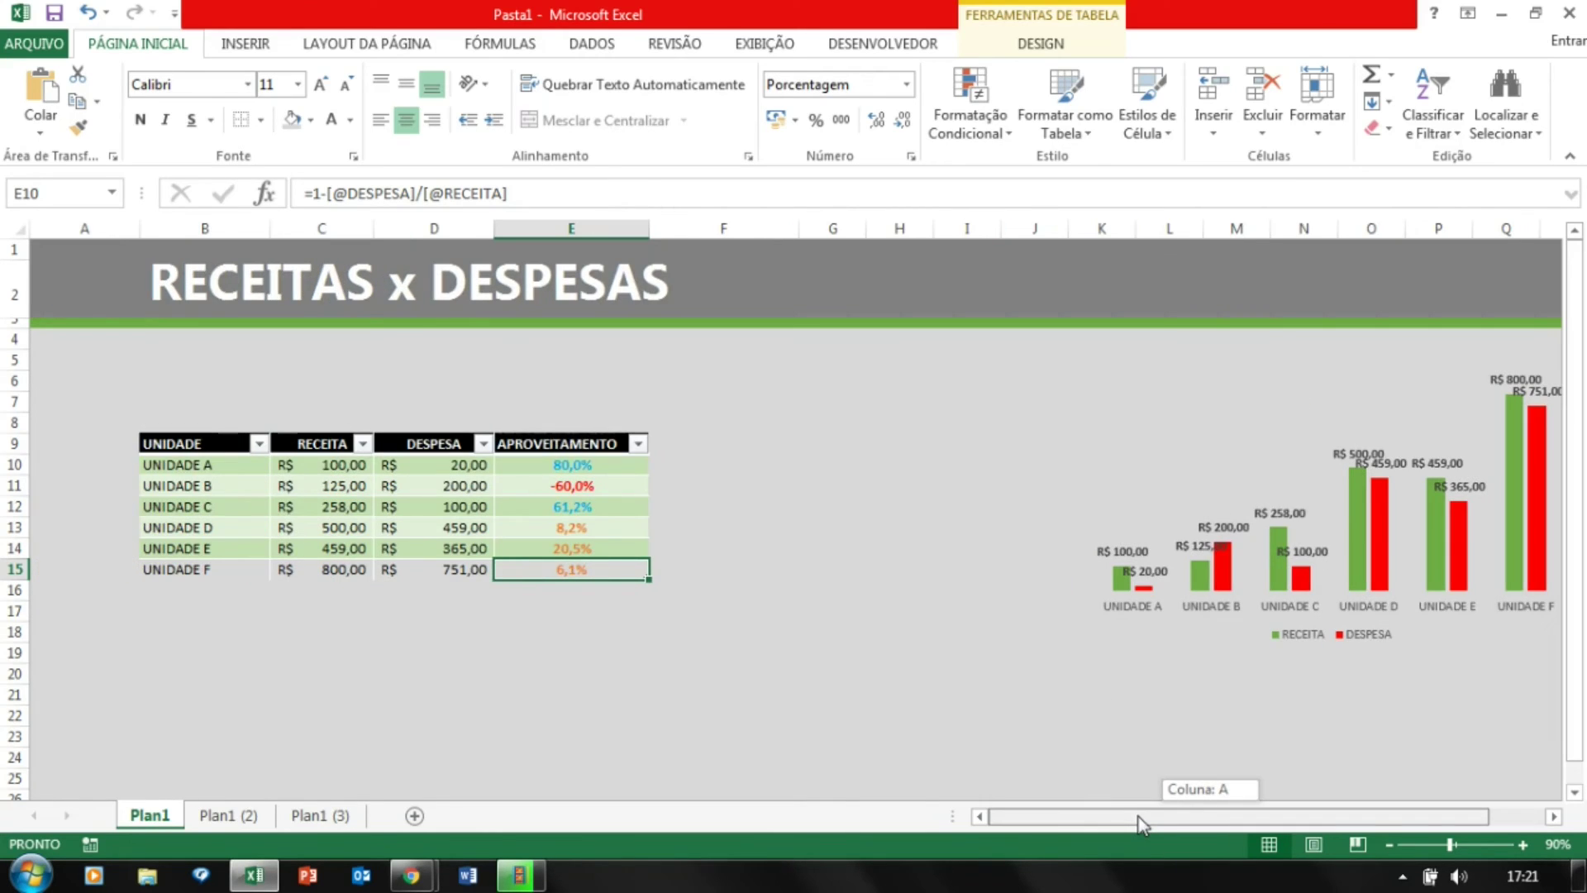
{"action": "left_click", "coordinate": [1353, 567]}
{"action": "left_click_drag", "start_coordinate": [1452, 354], "coordinate": [1115, 361]}
{"action": "left_click", "coordinate": [326, 671]}
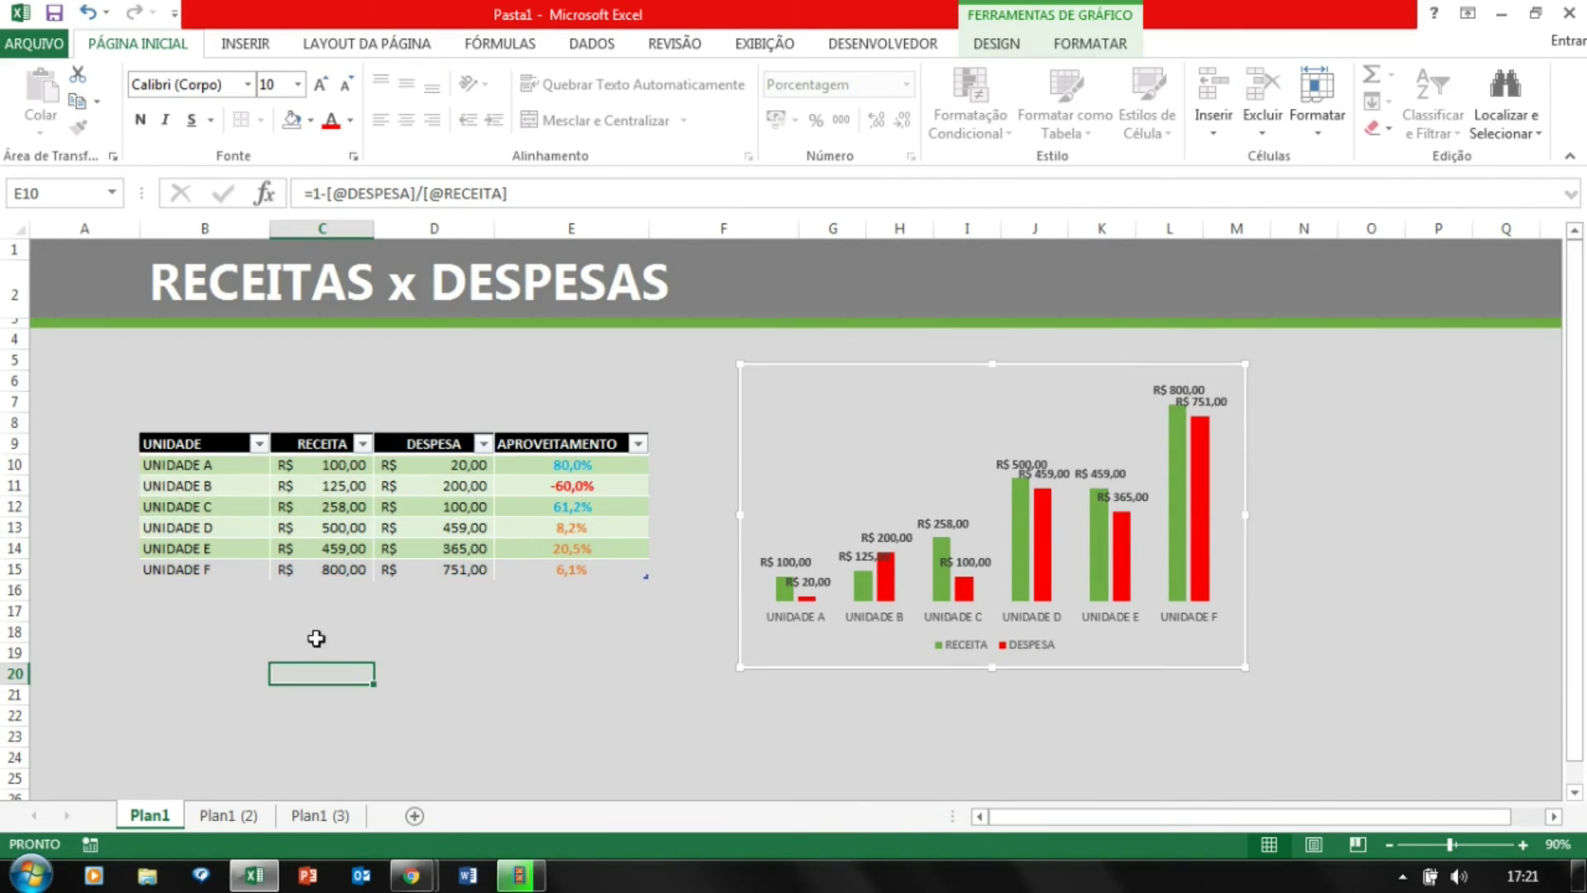
Copy the formatting of the complete UNIDADE E row, B14:E14, with the Format Painter.
{"action": "left_click", "coordinate": [222, 549]}
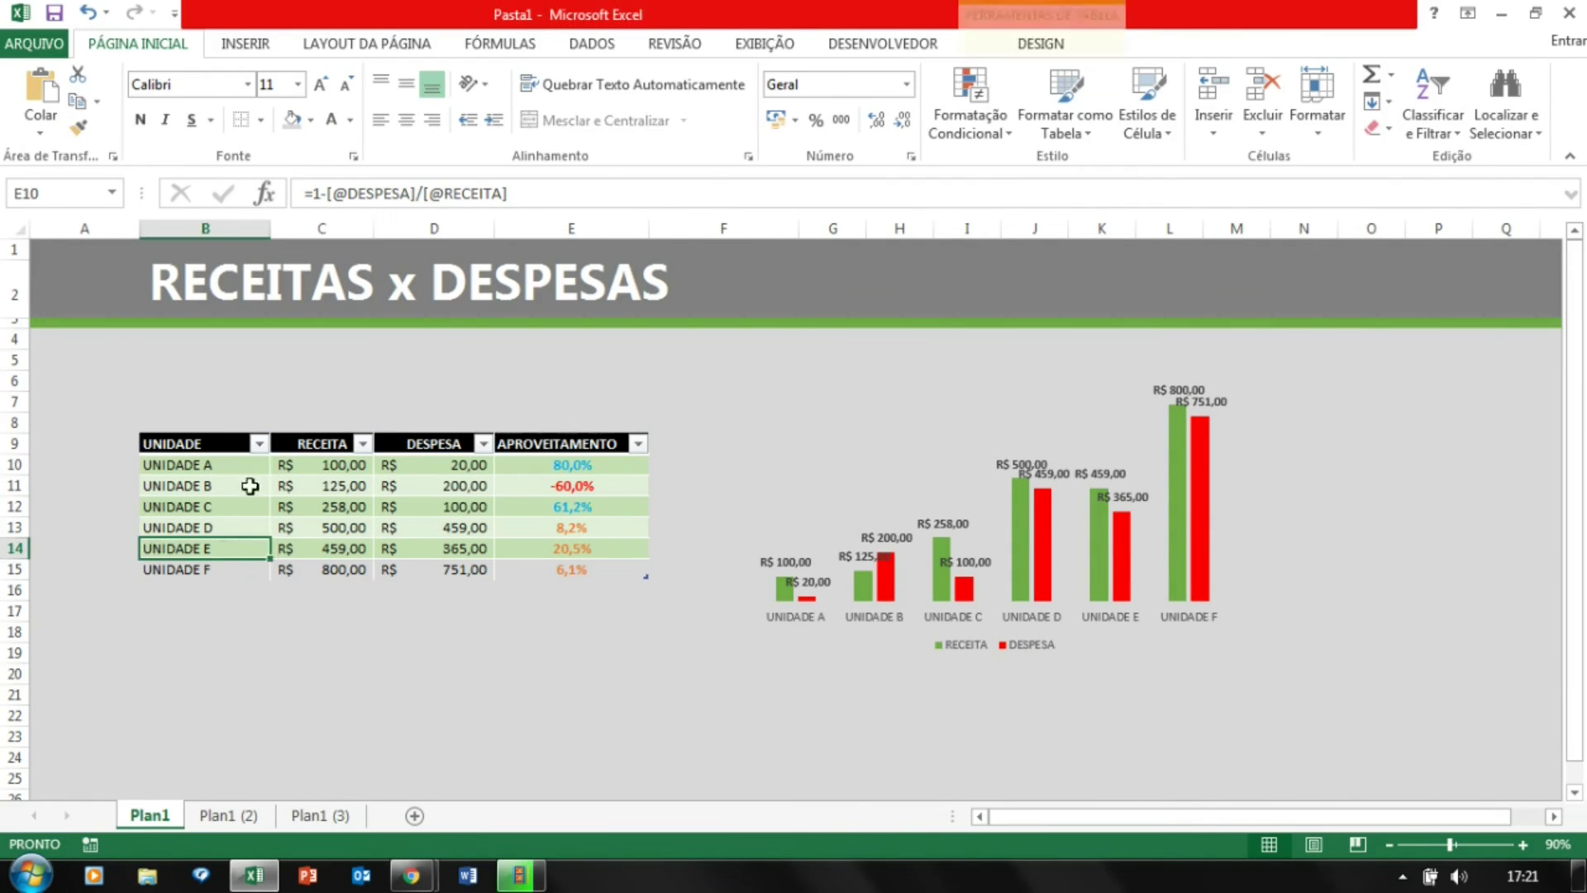
{"action": "left_click_drag", "start_coordinate": [248, 548], "coordinate": [584, 552]}
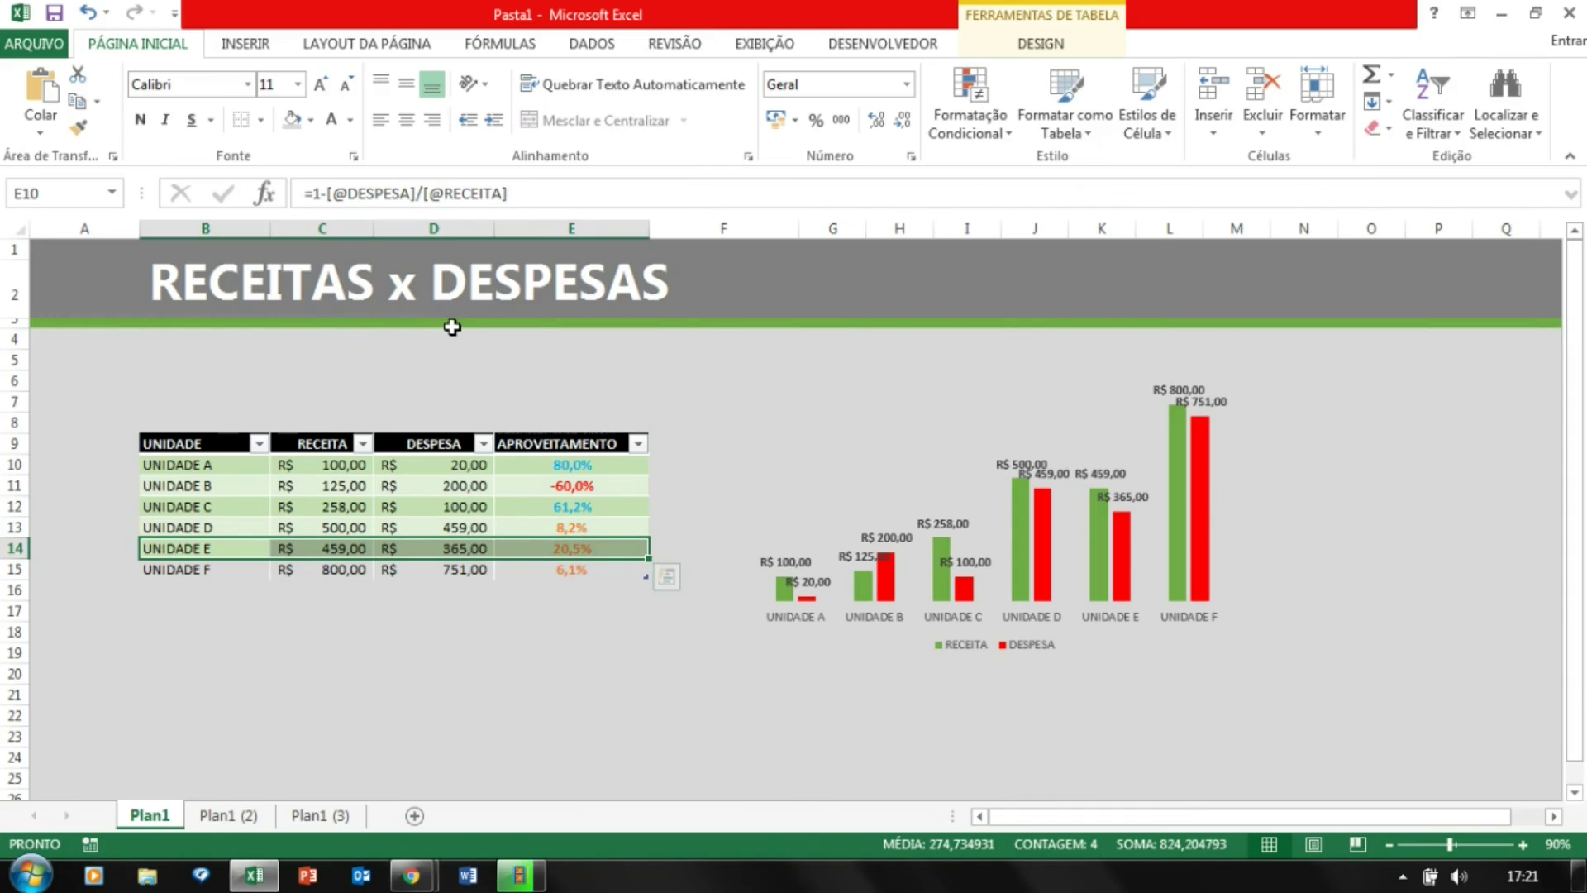
{"action": "left_click", "coordinate": [80, 127]}
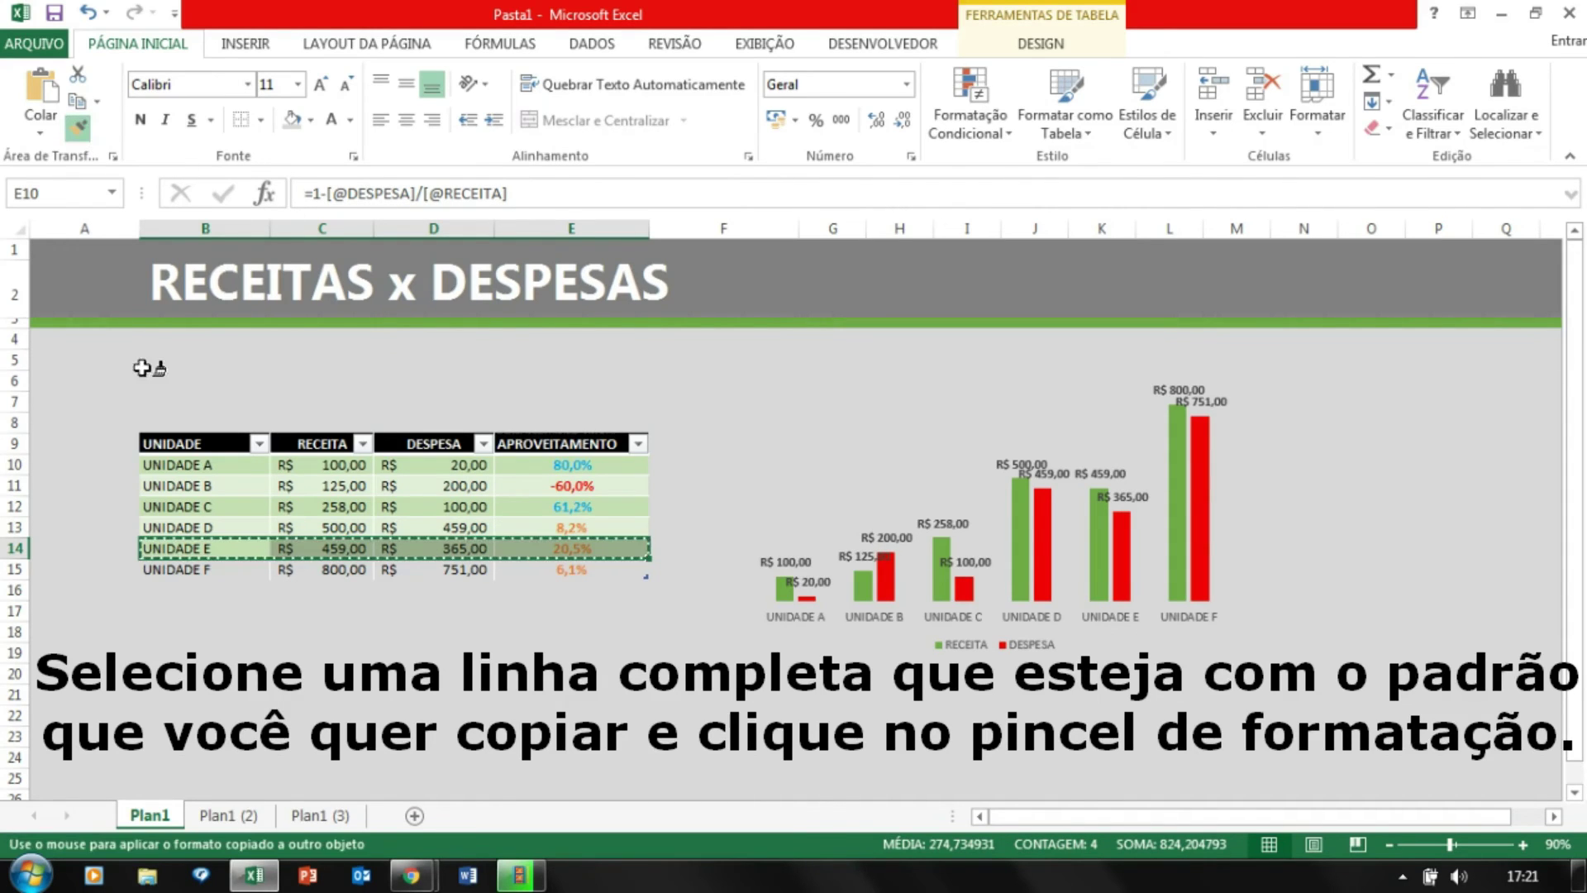